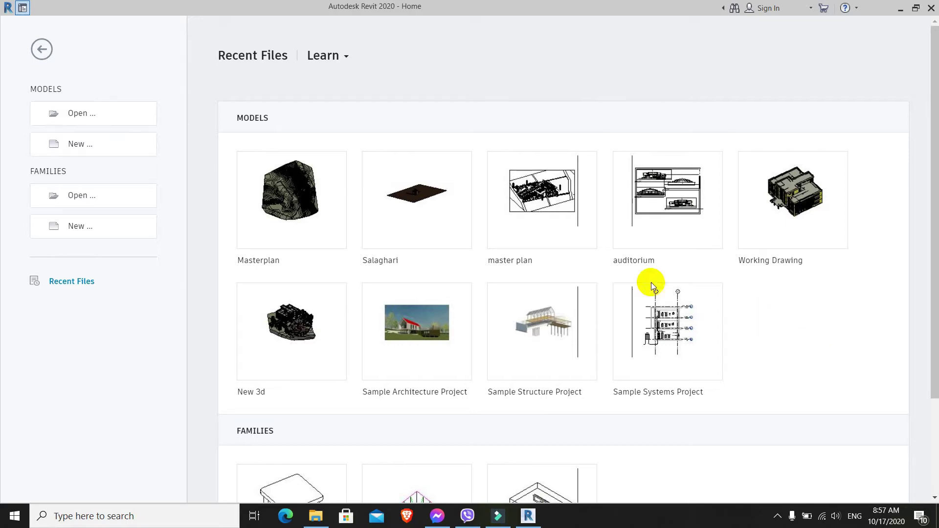
- Create a new project (Project5) from the Architectural Template
click(123, 156)
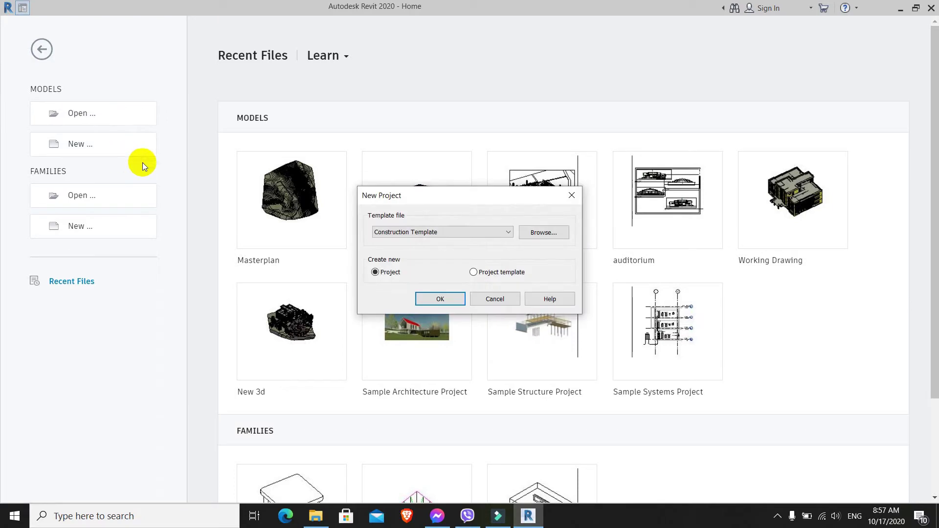
click(457, 233)
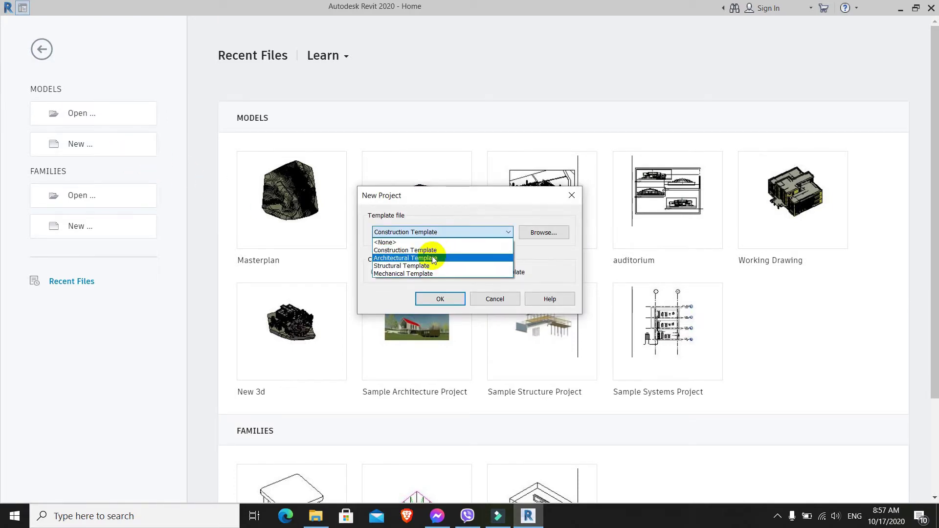
click(433, 258)
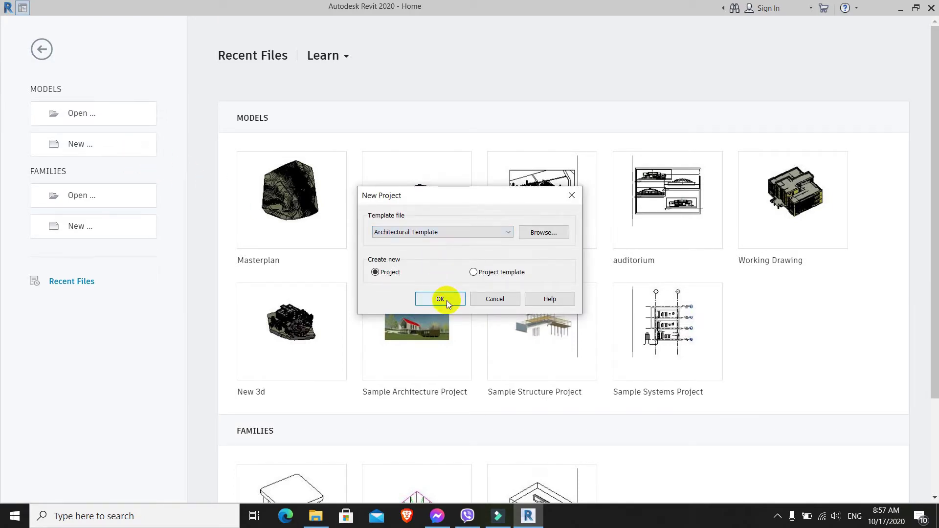
click(448, 301)
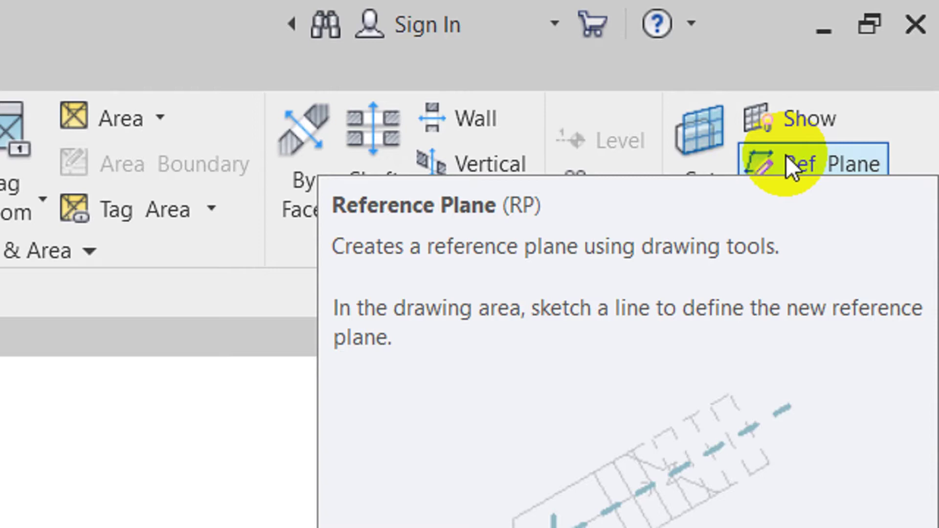
- Draw three horizontal reference planes across the Level 1 plan, the lower two 16000 apart
click(785, 154)
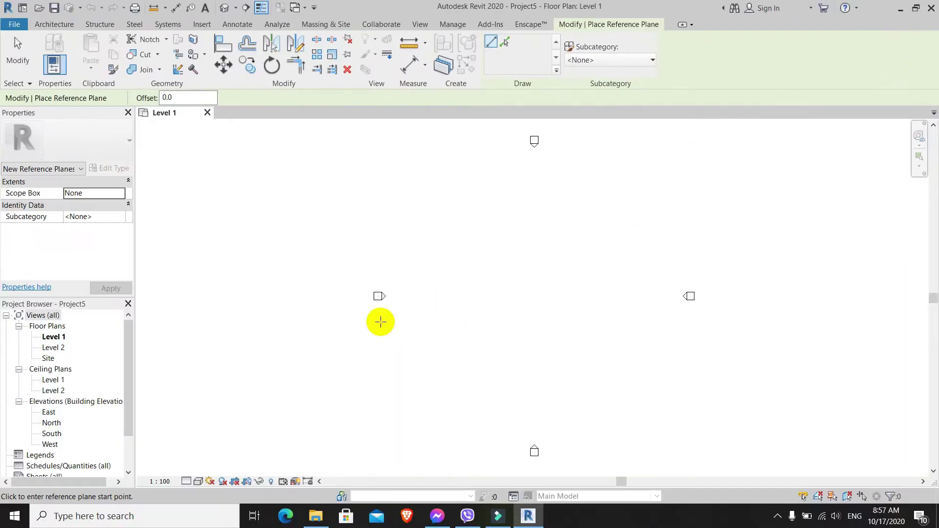
click(297, 199)
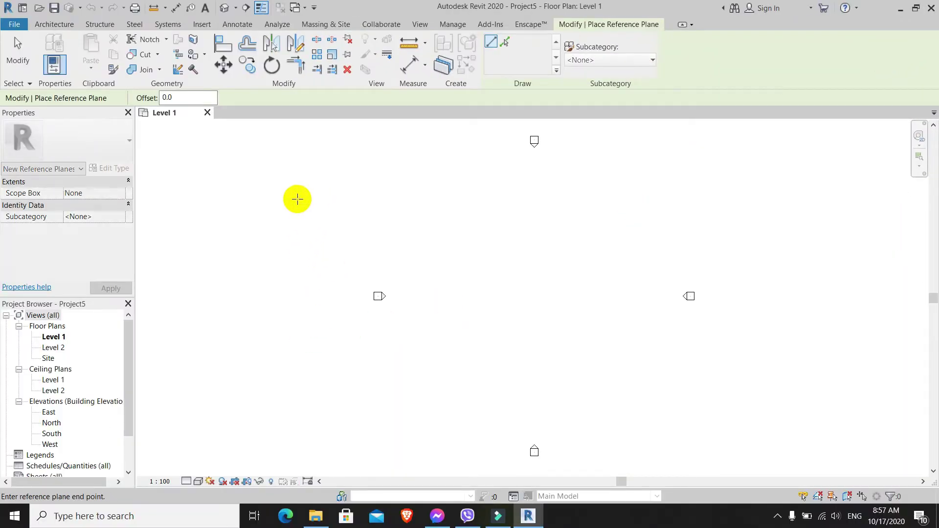
click(747, 199)
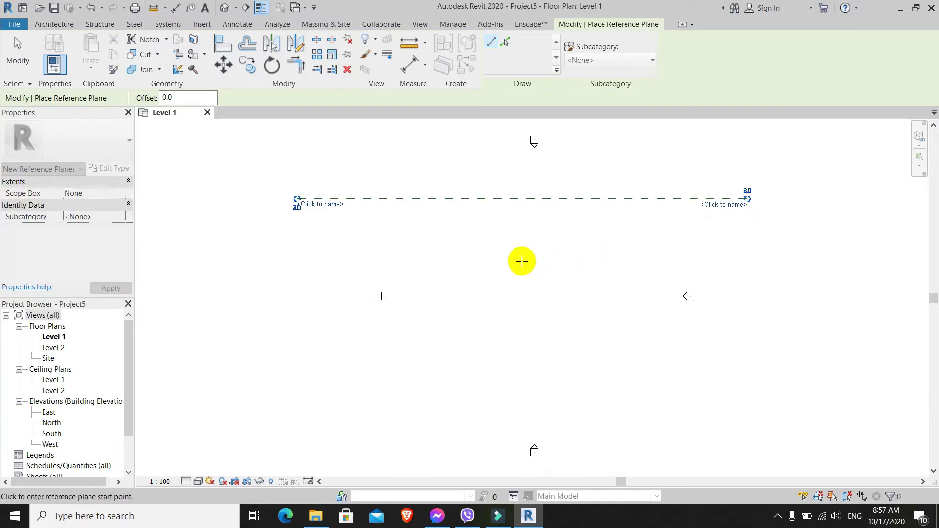
click(297, 290)
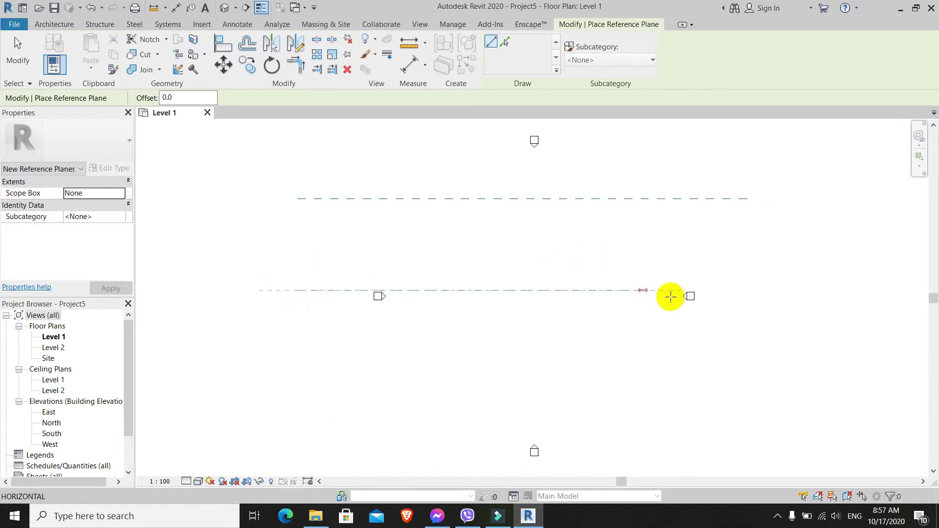
click(747, 290)
click(299, 390)
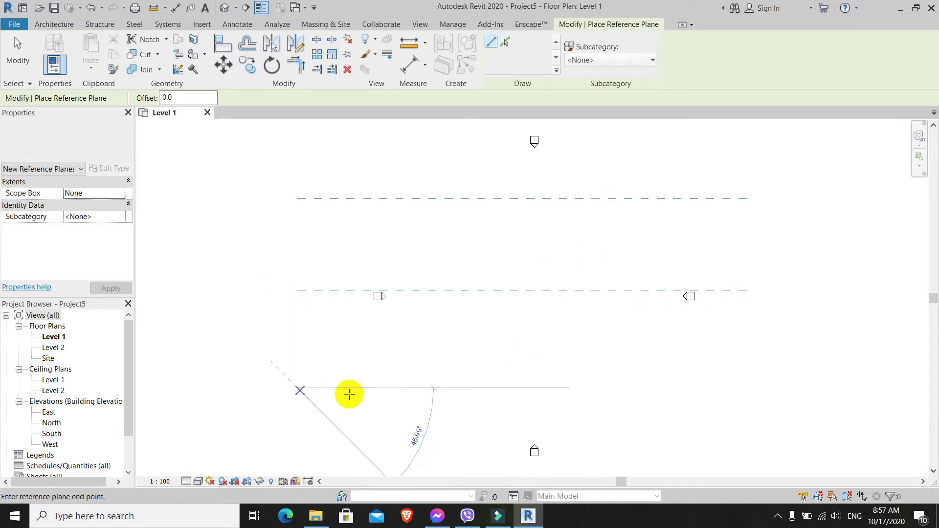
click(747, 388)
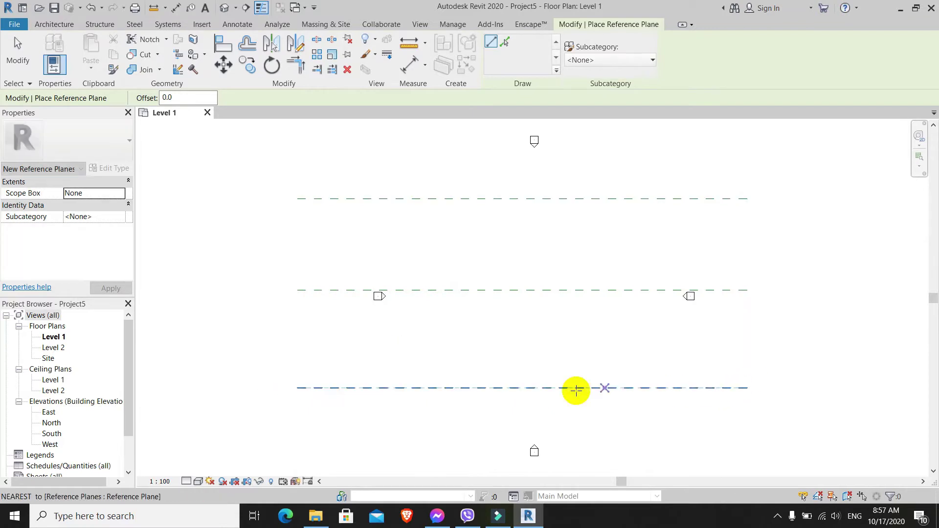
key(Escape)
key(Escape)
click(383, 391)
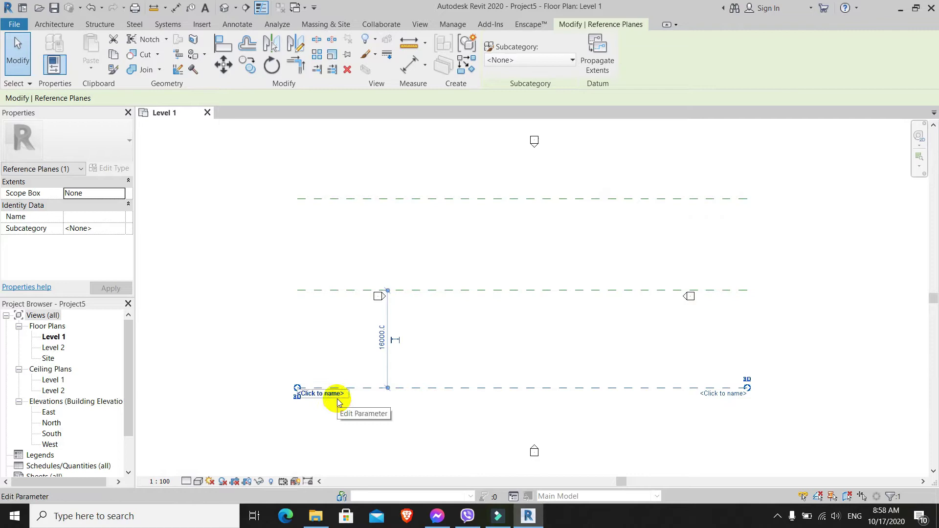
click(378, 425)
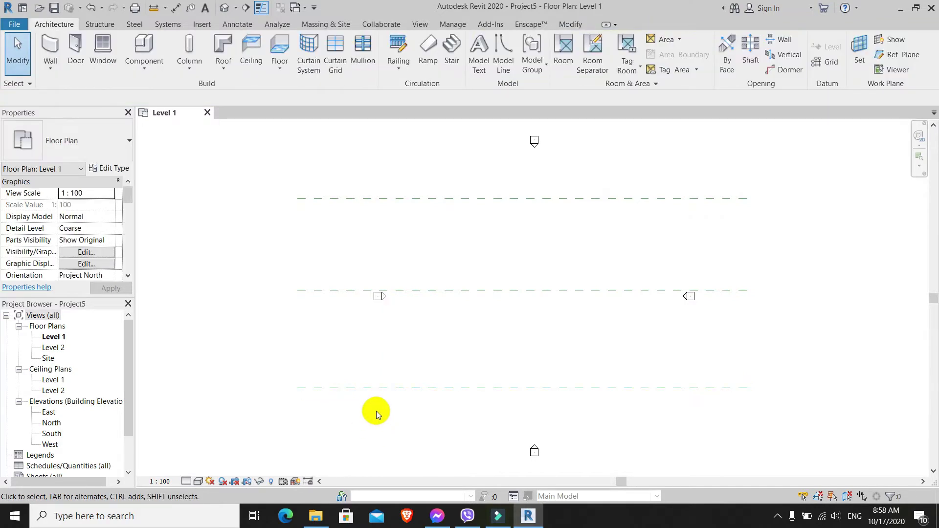
- Name the bottom, middle and top reference planes 1st, 2nd and 3rd
click(377, 392)
click(323, 394)
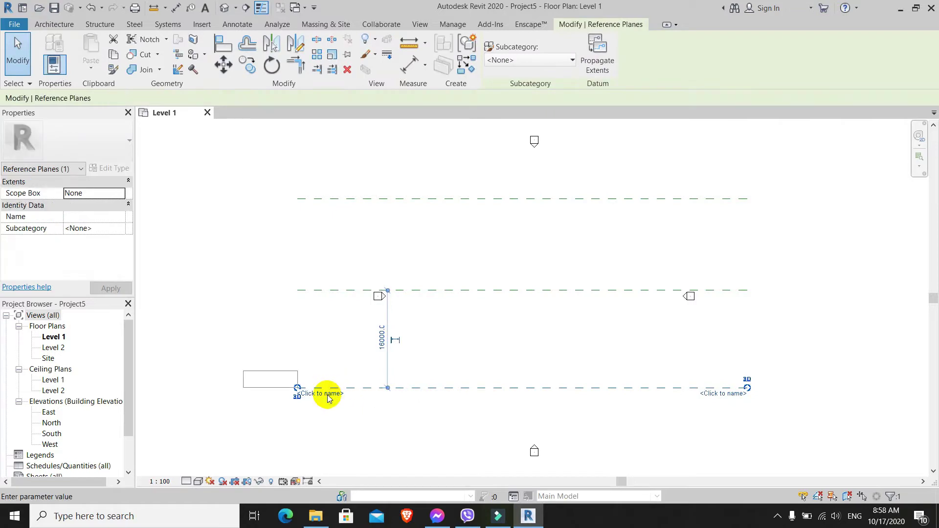
text(1st)
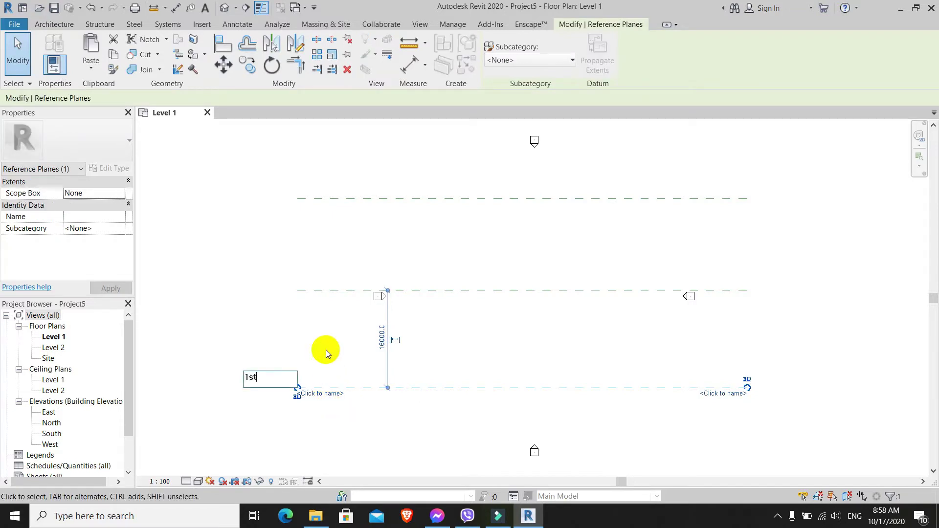
key(Return)
click(336, 290)
click(324, 295)
text(2nd)
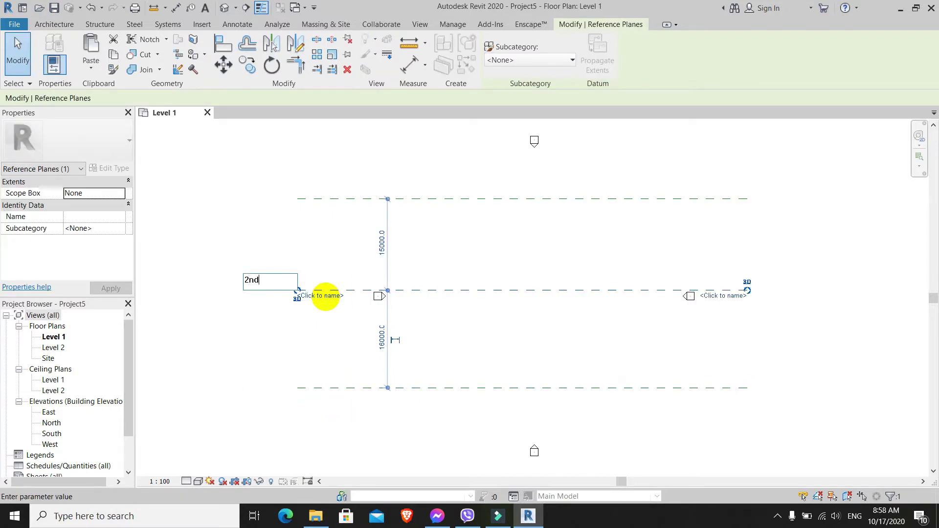
key(Return)
click(356, 199)
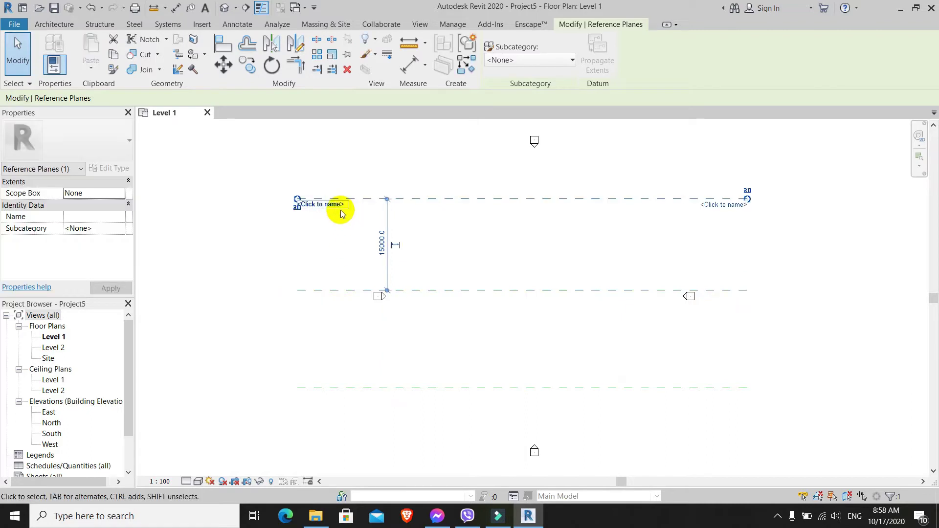
click(337, 208)
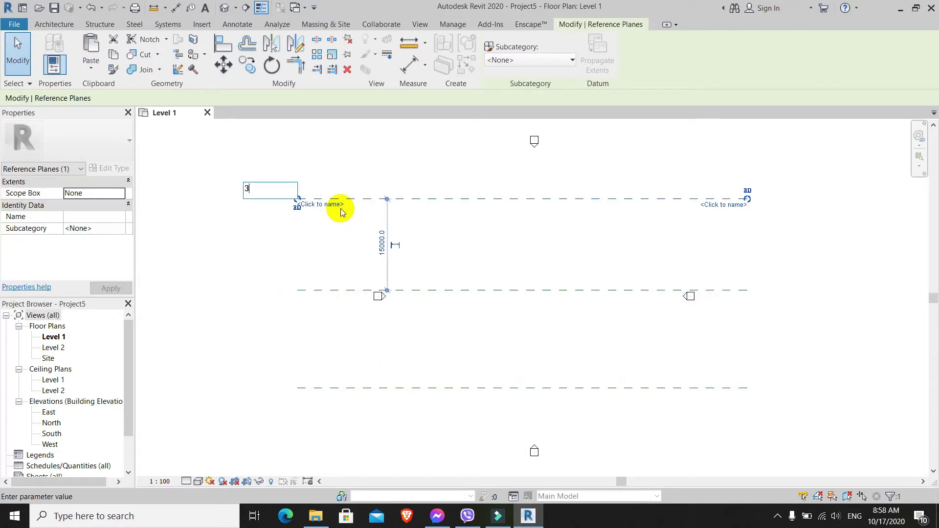
text(3rd)
key(Return)
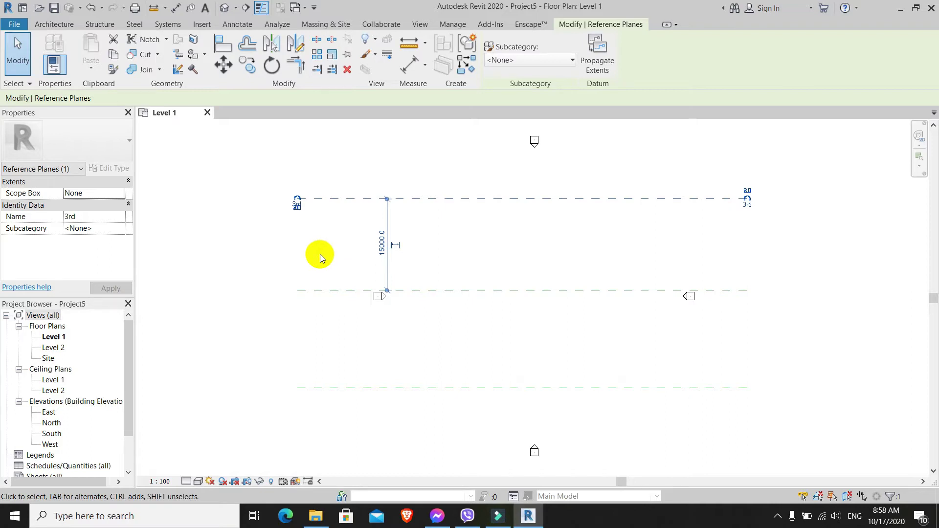
key(Escape)
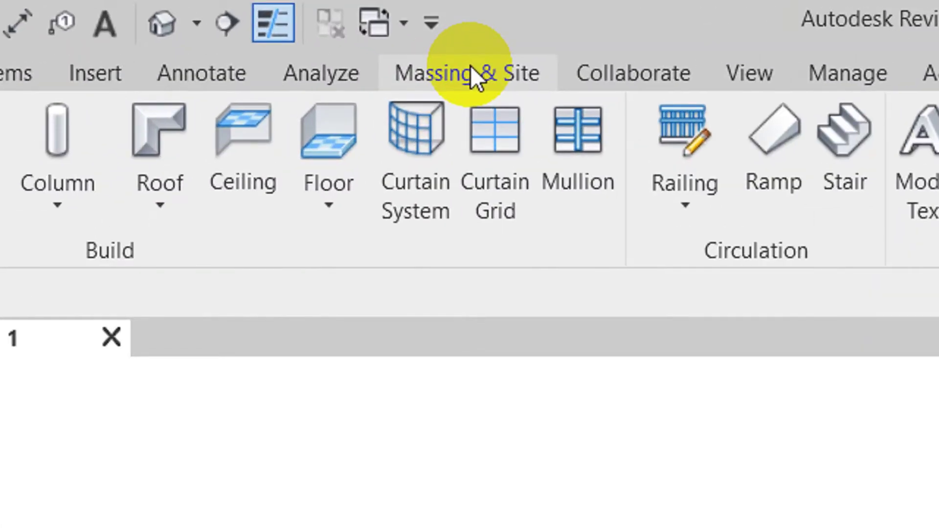
- Start an in-place mass named Mass 1 and open the South elevation view
click(327, 24)
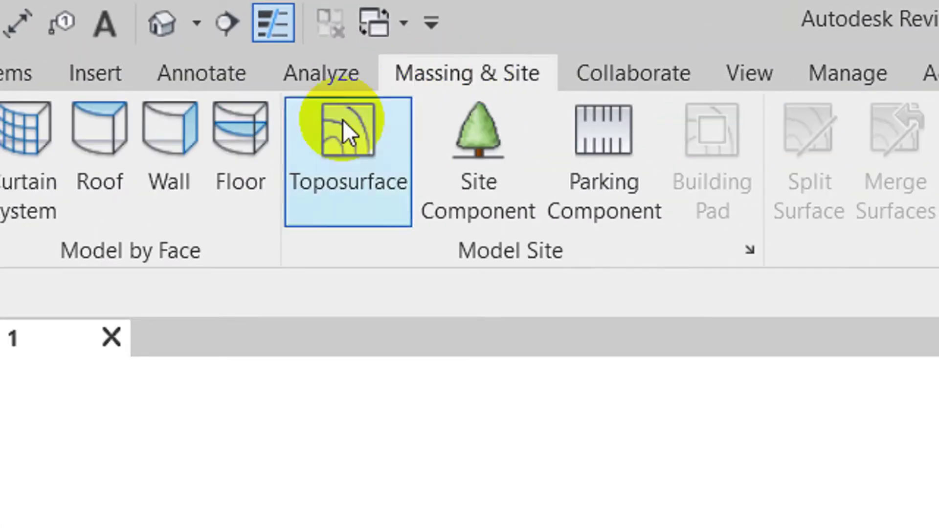
click(236, 195)
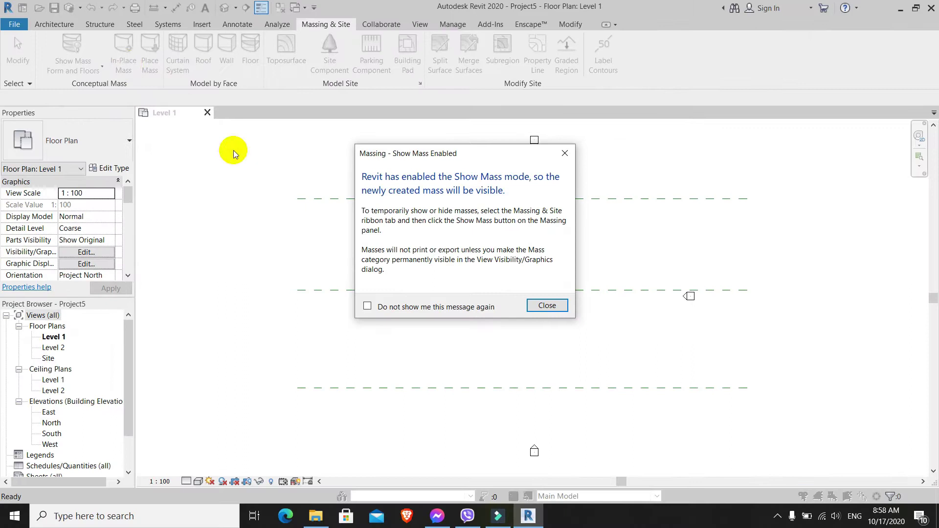
click(547, 304)
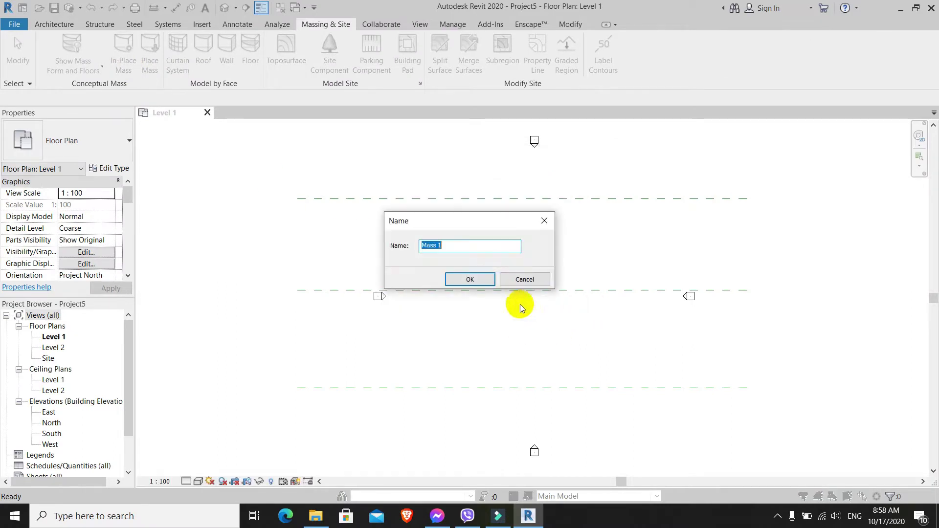
click(486, 278)
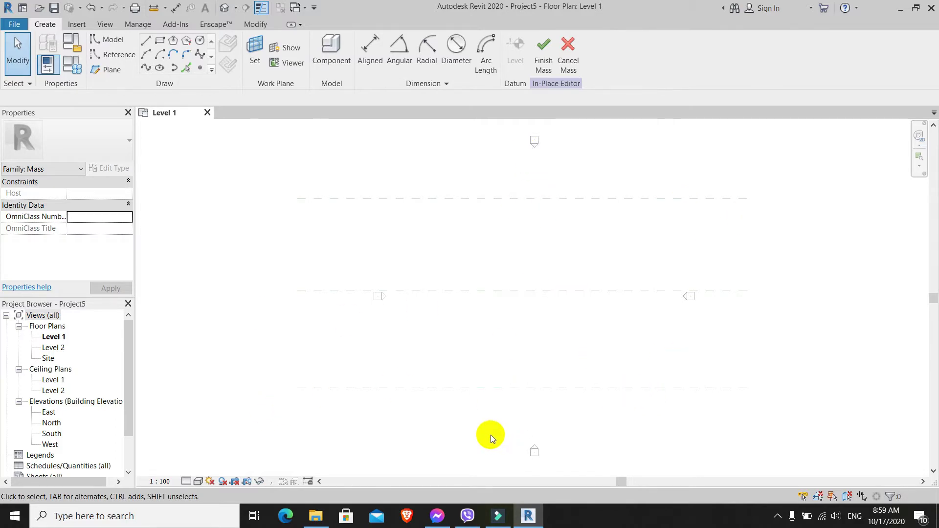
click(52, 433)
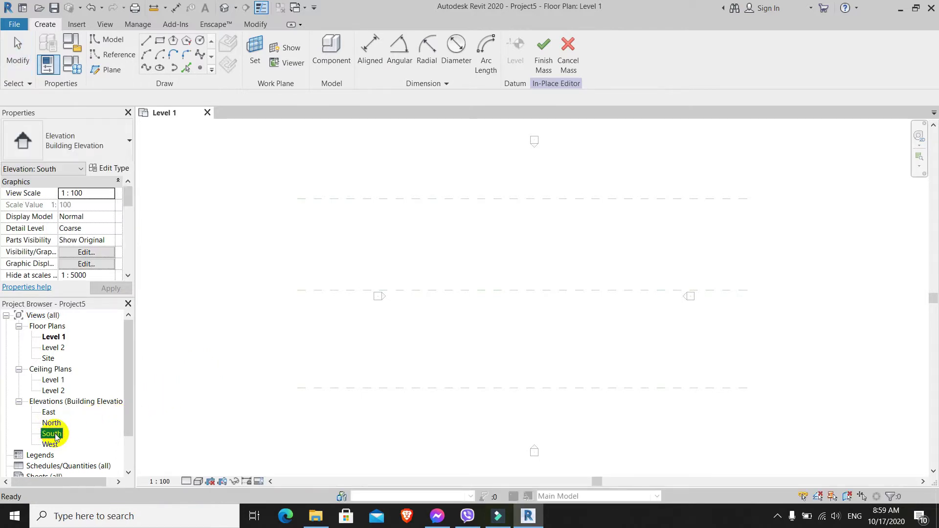
double_click(53, 435)
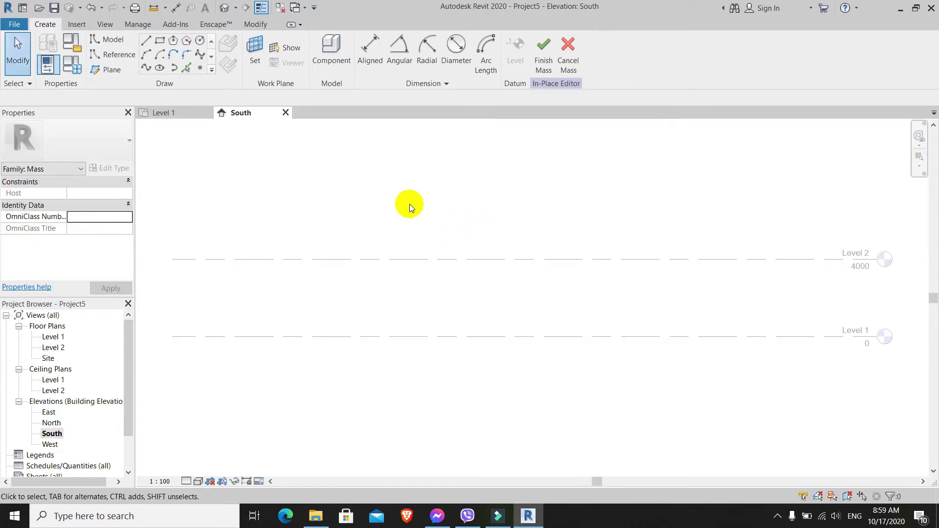
- Set reference plane 1st as the active work plane
click(118, 54)
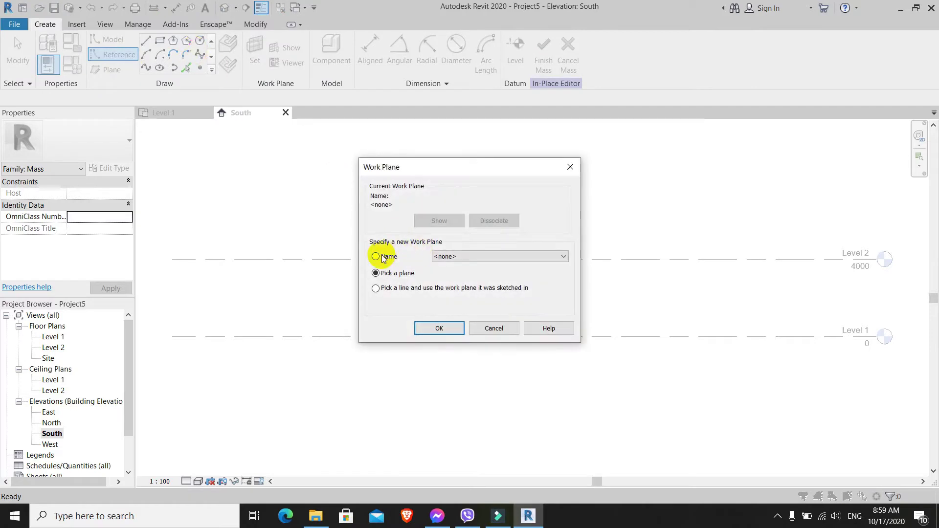
click(376, 256)
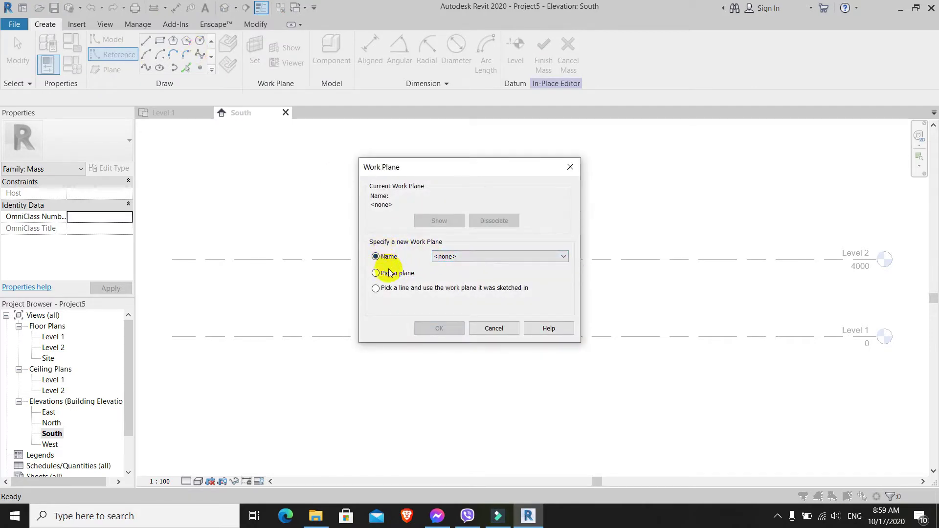
click(455, 256)
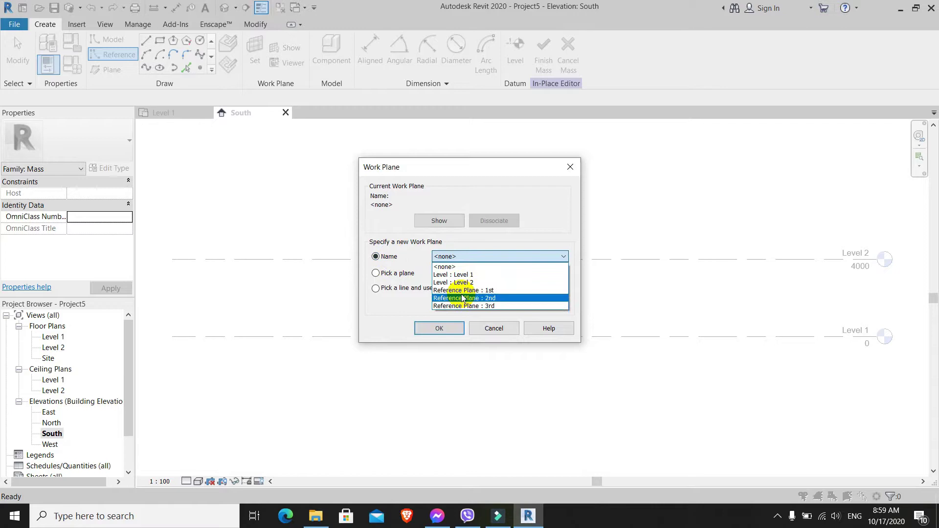
click(509, 289)
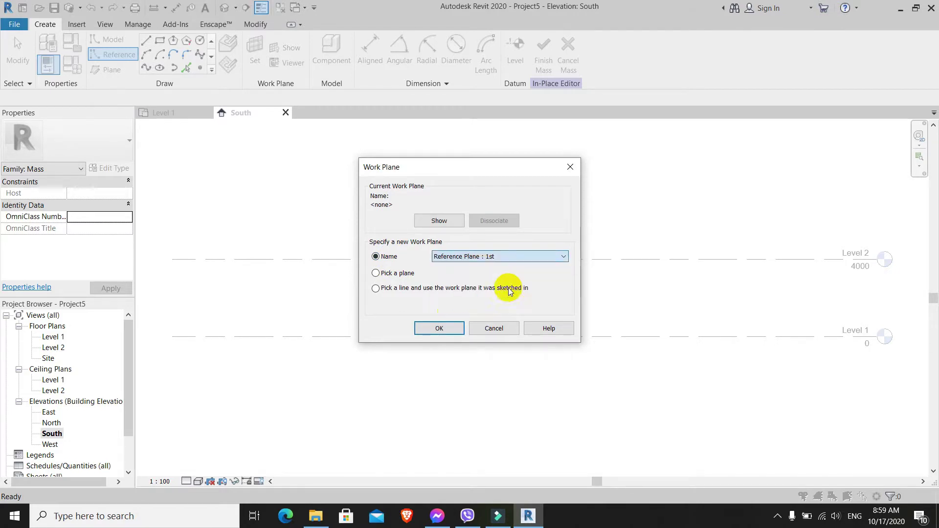
click(440, 327)
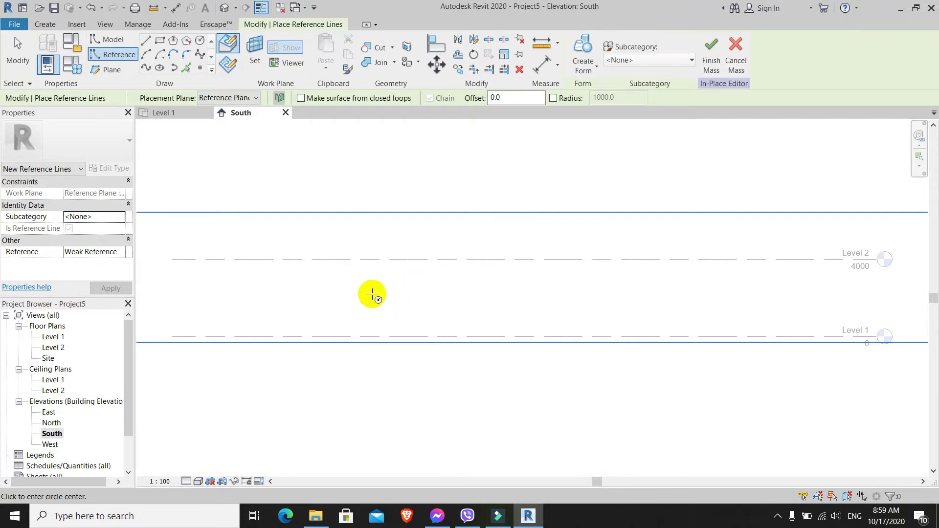
- Sketch a spline reference curve from left end through a raised middle point to right end
click(200, 56)
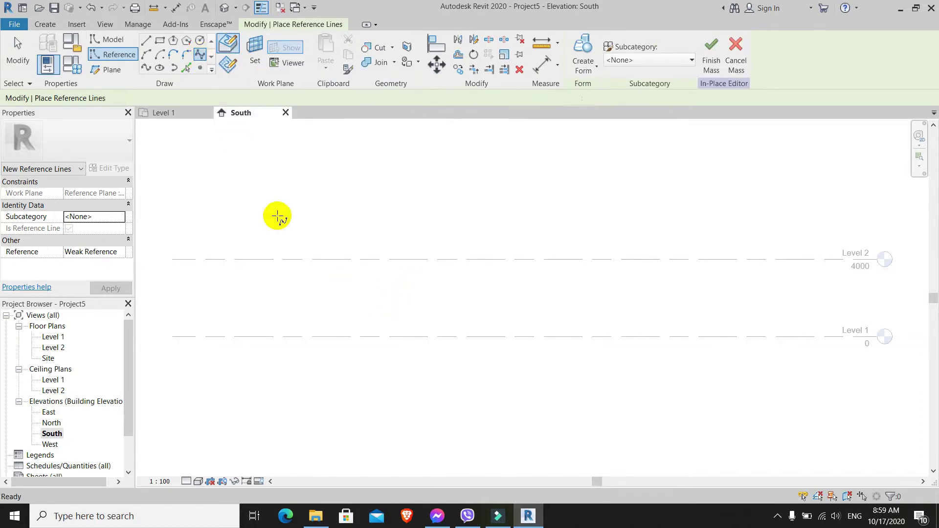
click(305, 291)
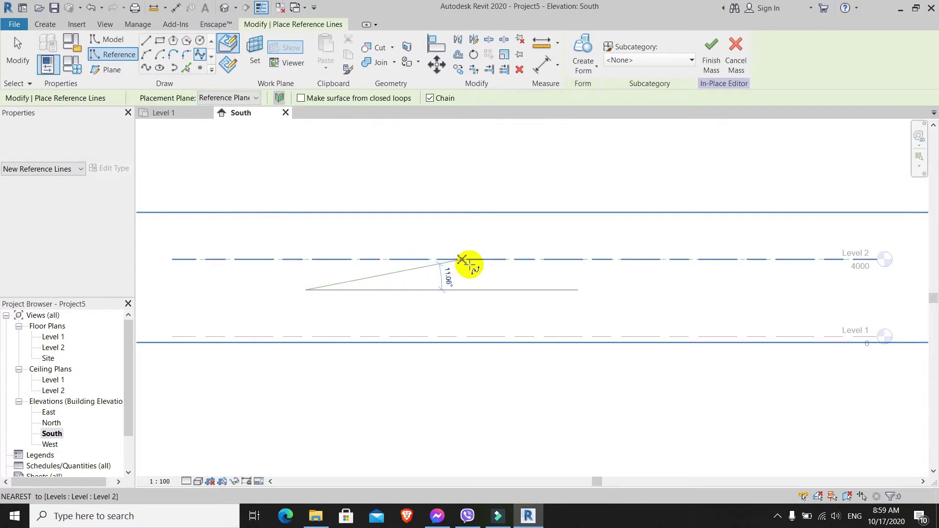
click(531, 266)
click(702, 299)
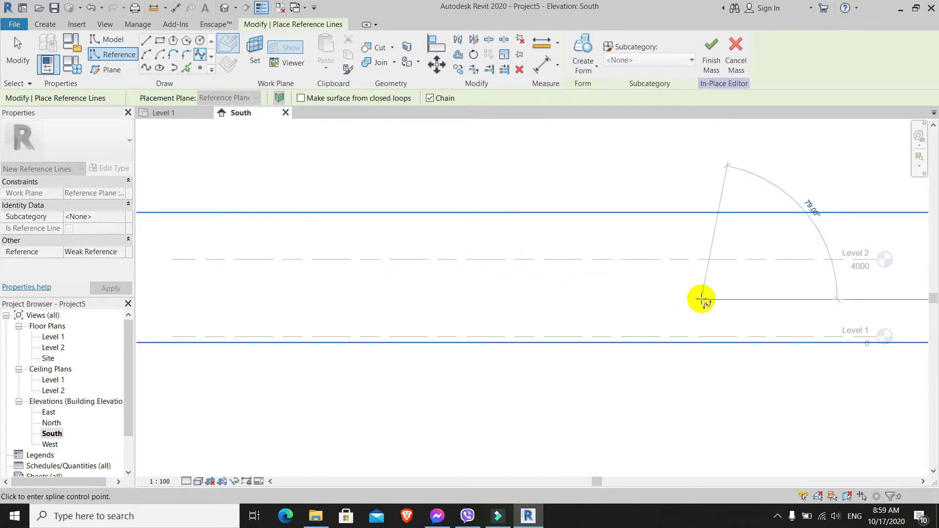
key(r)
key(p)
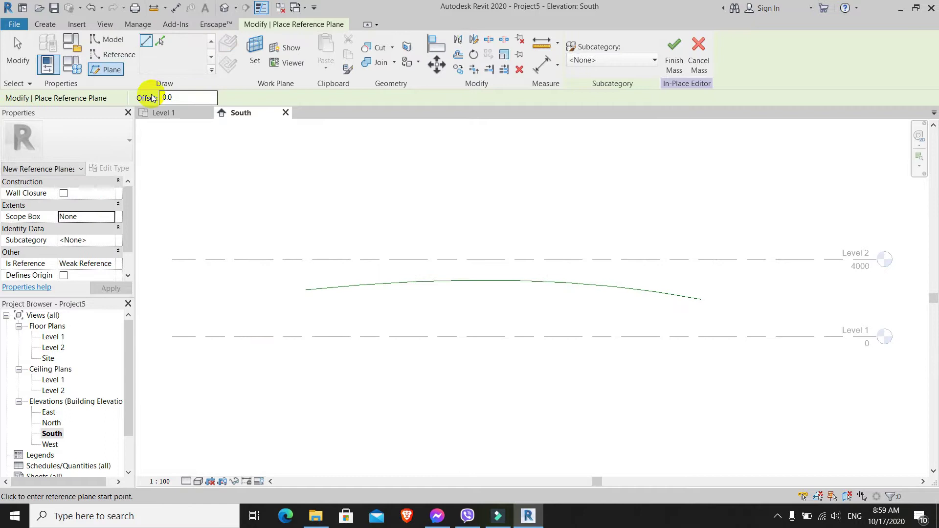
- Make reference plane 2nd the active work plane for a spline reference line
click(117, 54)
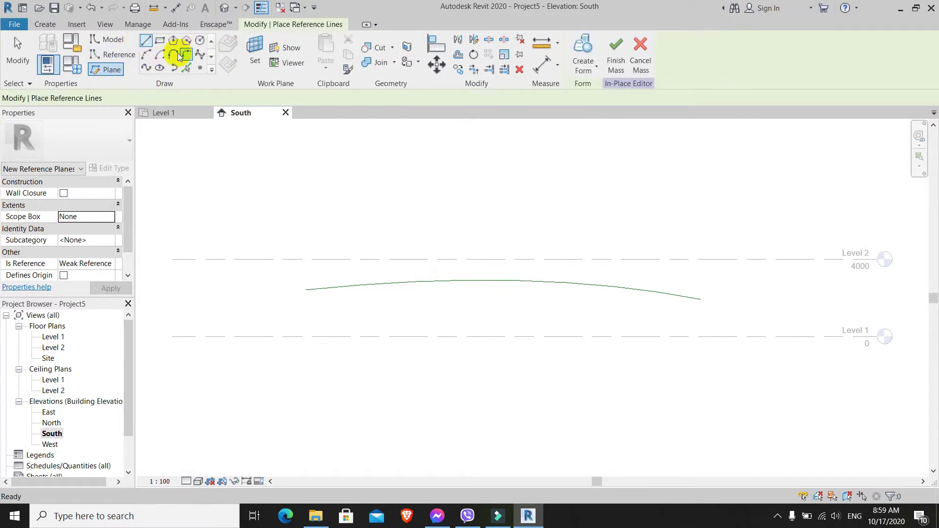
click(199, 54)
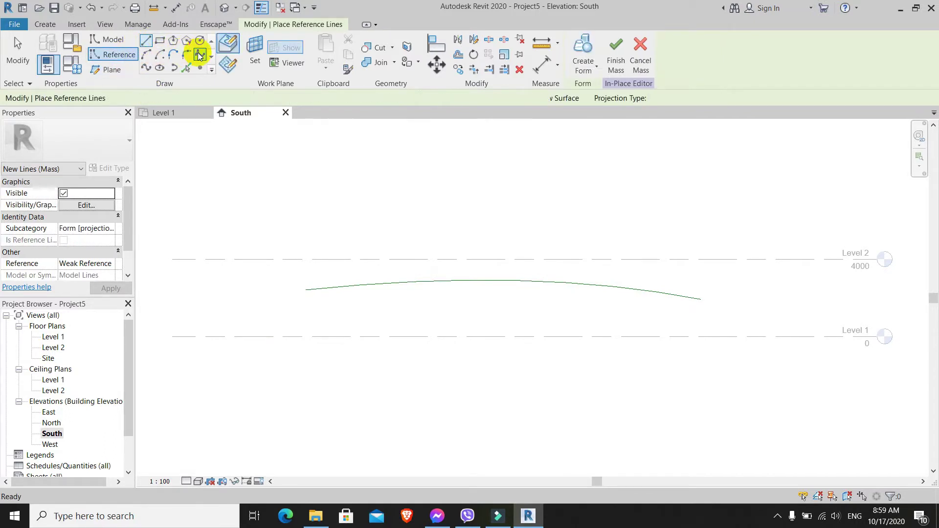
click(255, 54)
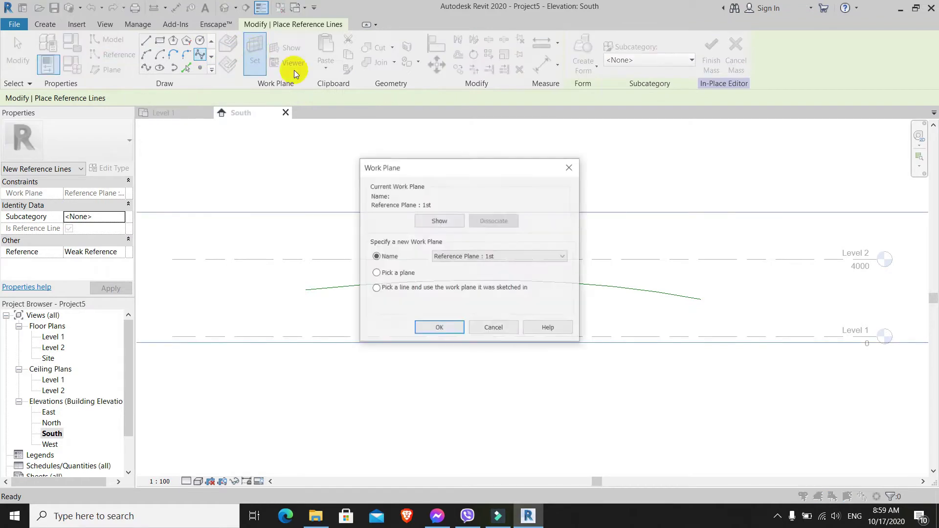
click(471, 257)
click(477, 298)
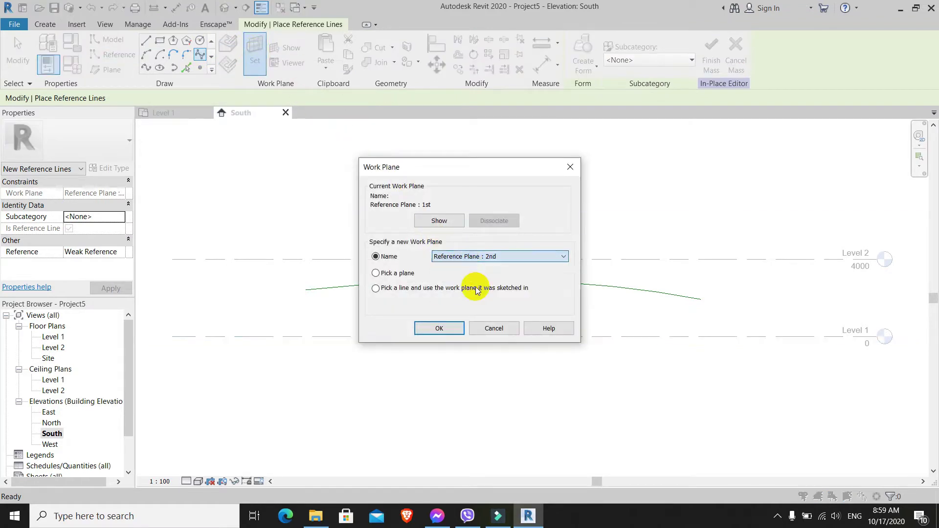
click(441, 327)
- Trace a second arched spline over the first curve's ends with a raised middle point
click(304, 284)
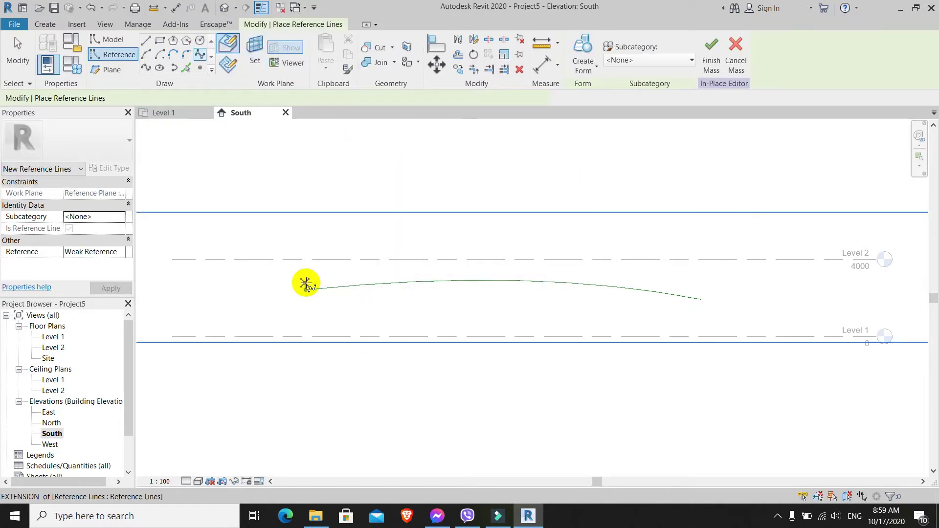
click(487, 252)
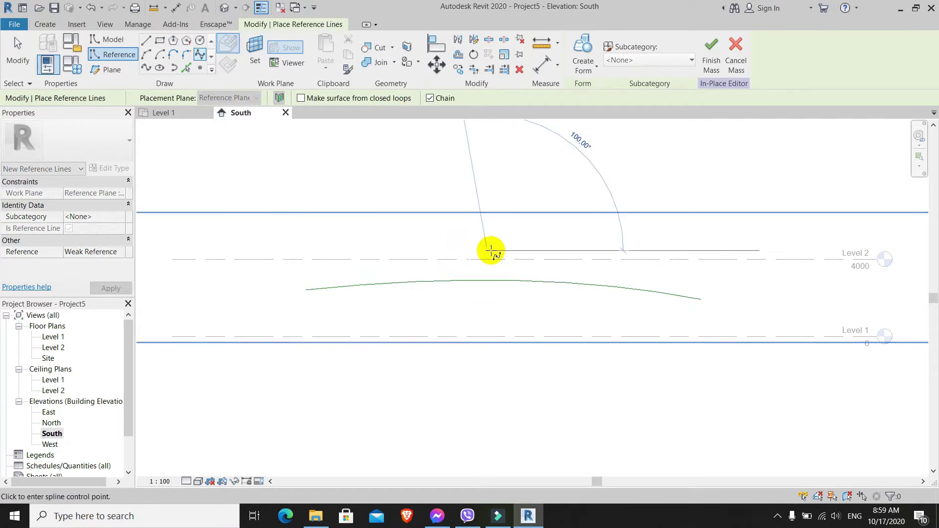
click(703, 288)
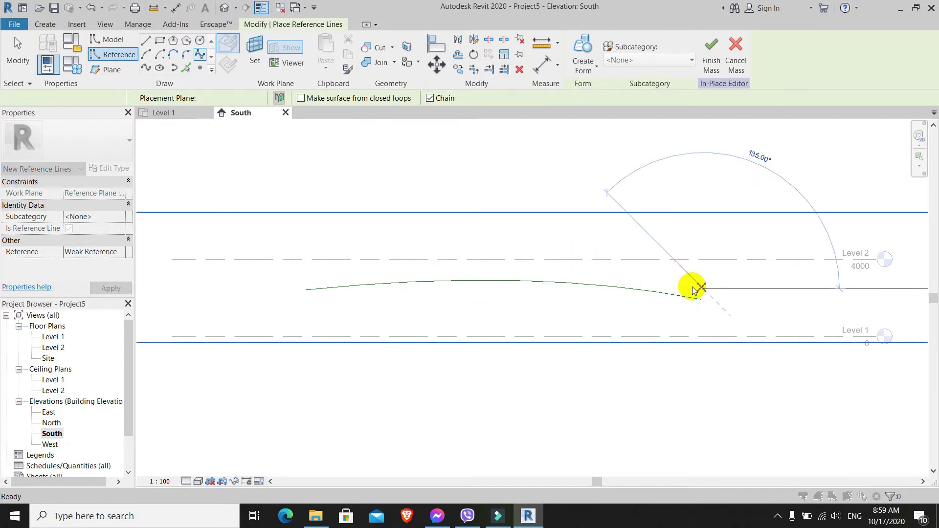
- Switch the work plane to reference plane 3rd and draw the third arched spline
key(Escape)
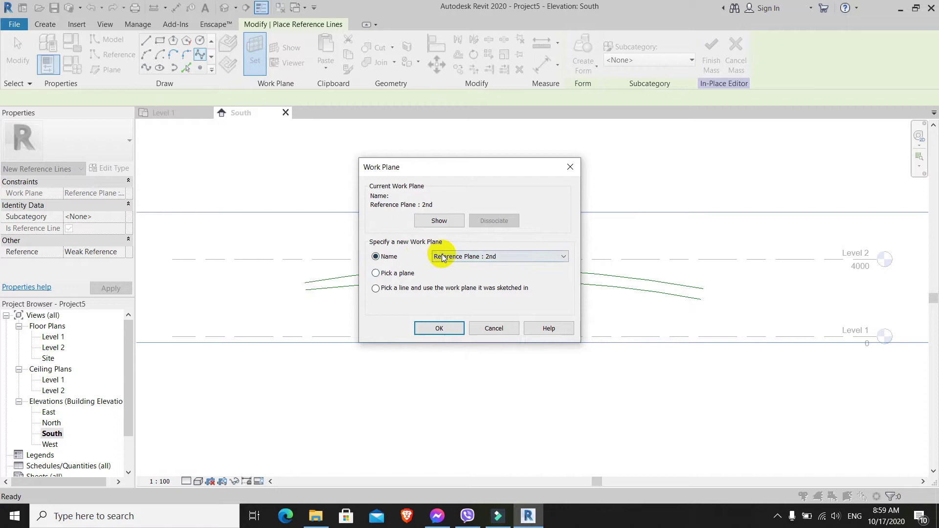
click(447, 256)
click(477, 299)
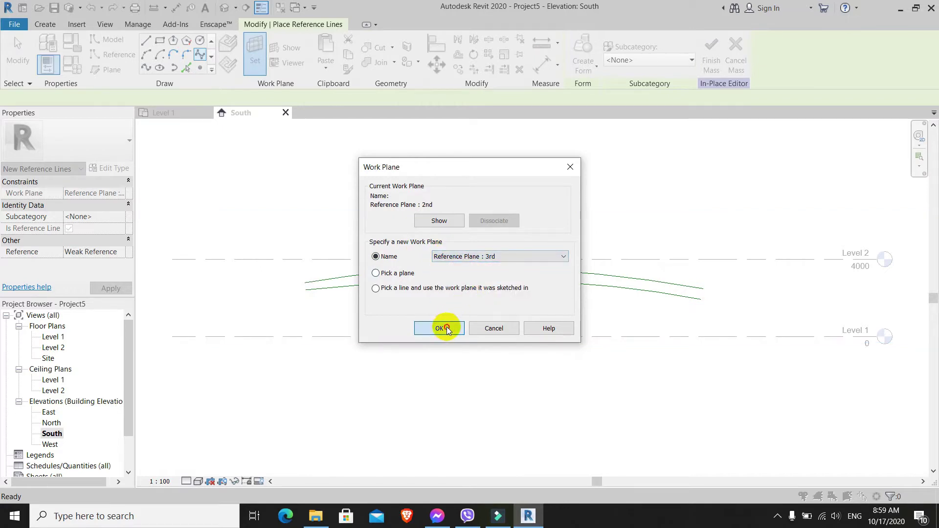
click(443, 327)
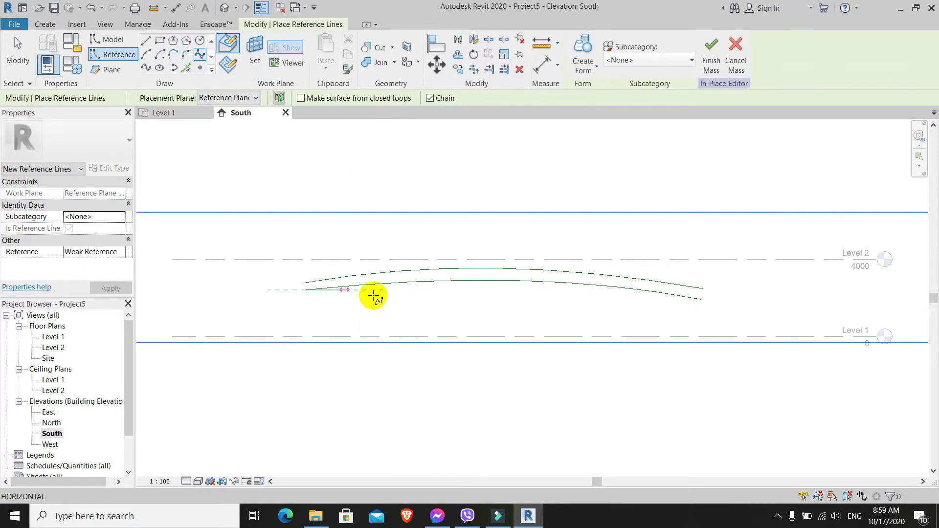
click(698, 302)
key(Escape)
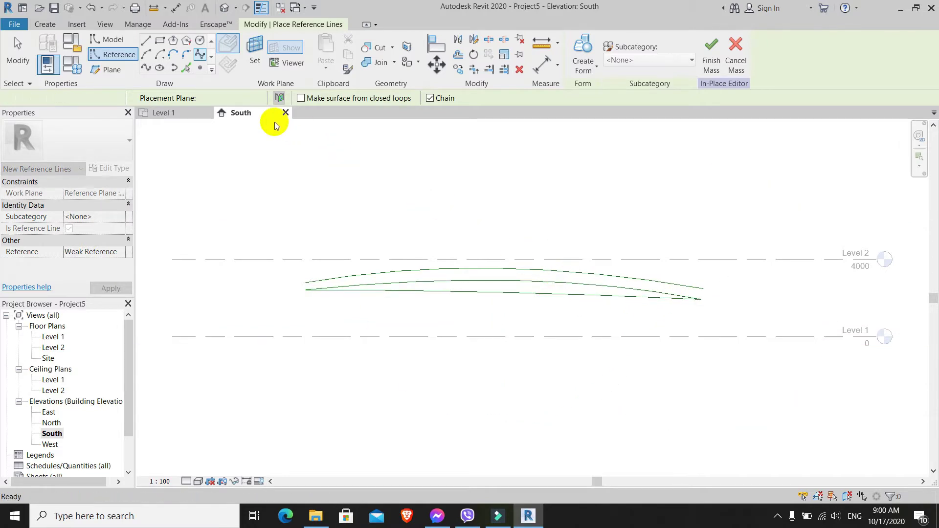
key(Escape)
- Open the default 3D view and orbit to an angled overview of the three curves
scroll(579, 301, down, 1)
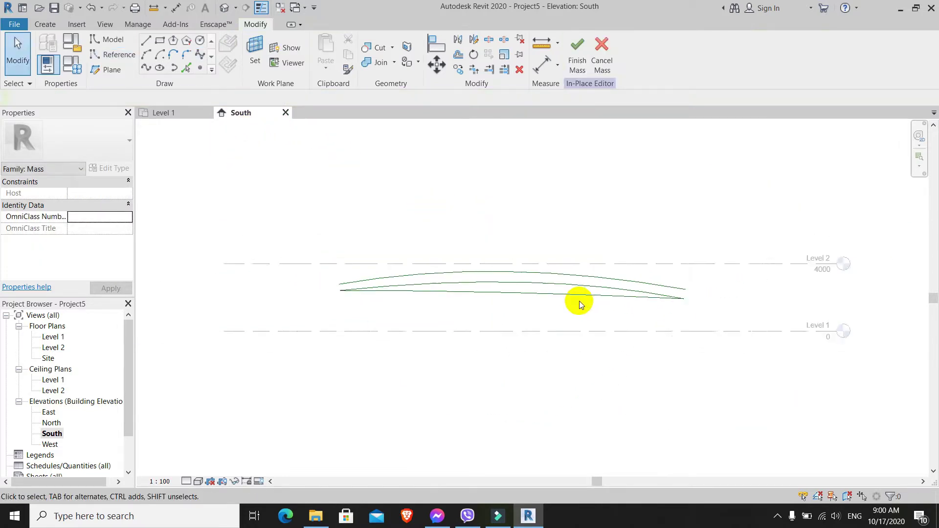
scroll(533, 251, down, 1)
scroll(482, 222, up, 1)
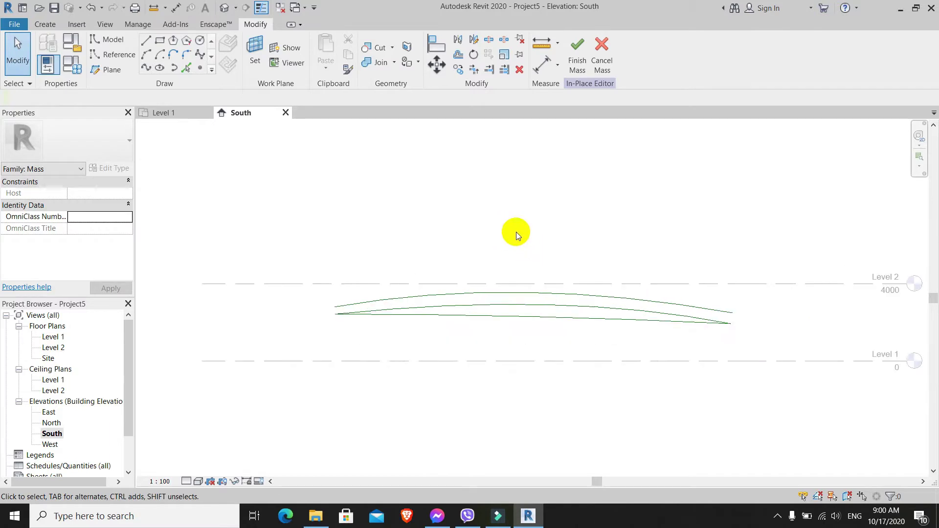
click(225, 8)
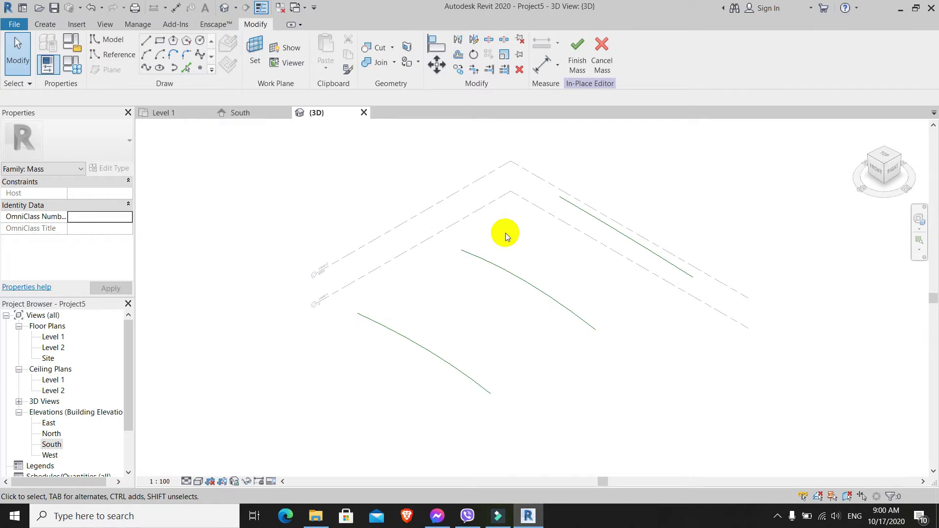
scroll(591, 242, up, 1)
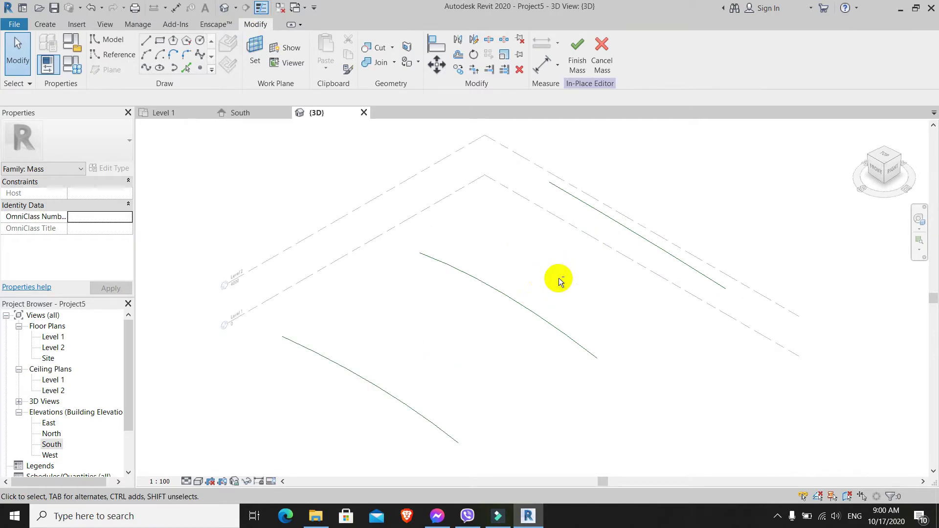
shift+middle_drag(558, 278, 529, 287)
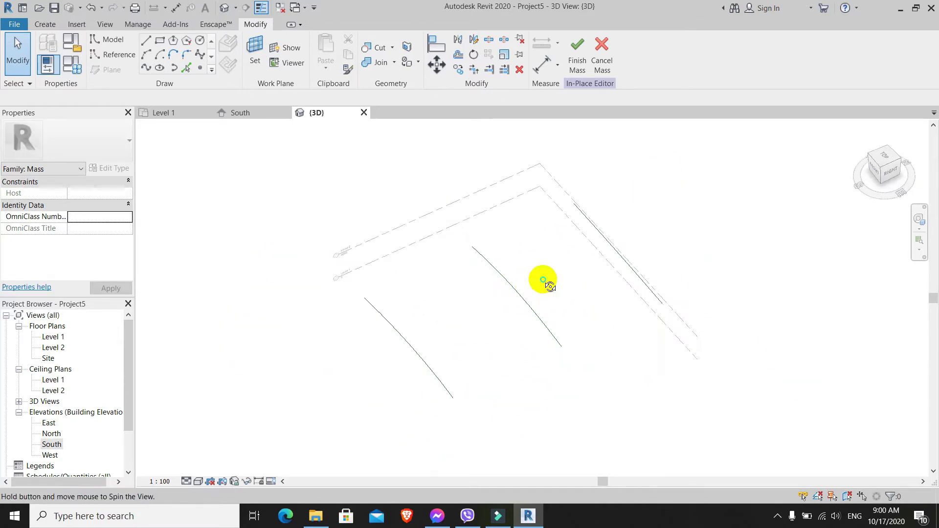
shift+middle_drag(548, 283, 568, 251)
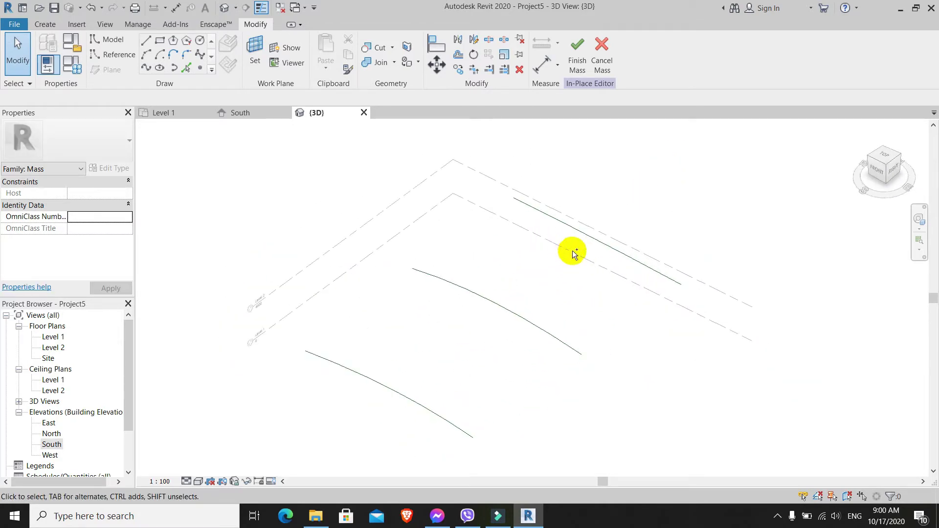
- Select the three spline curves and use Create Form to loft a curved surface through them
click(512, 298)
ctrl+click(506, 302)
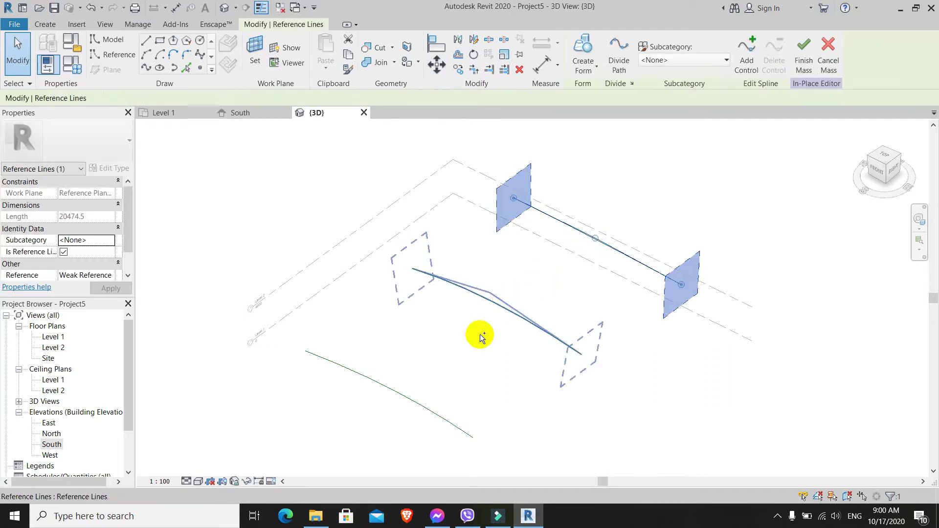
ctrl+click(427, 411)
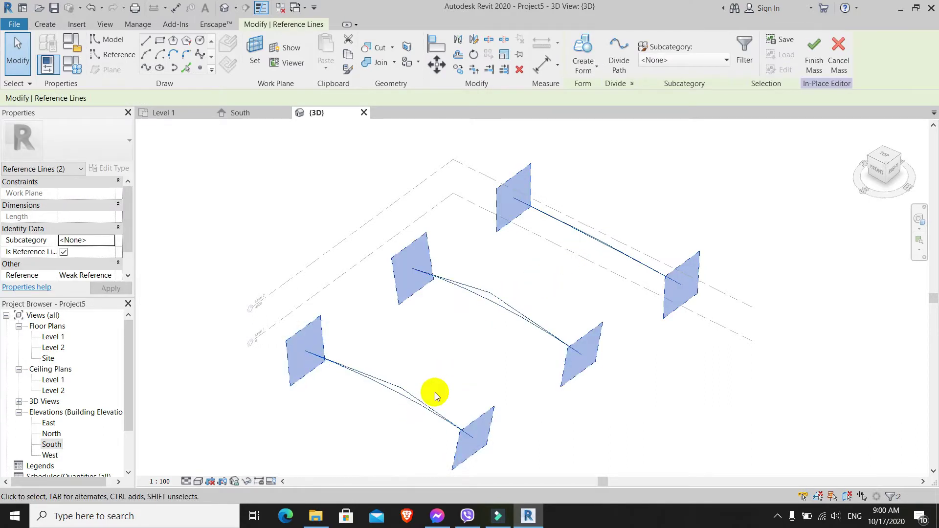
click(579, 47)
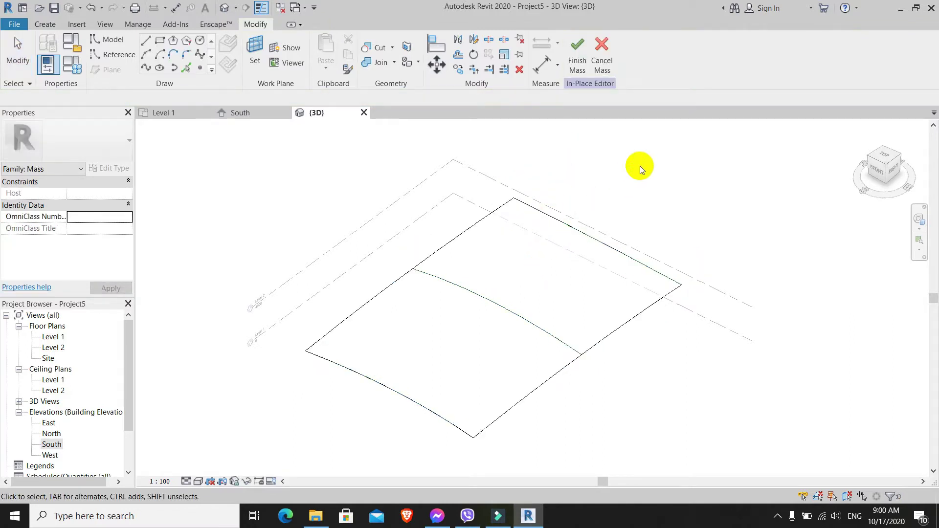
shift+middle_drag(620, 380, 715, 211)
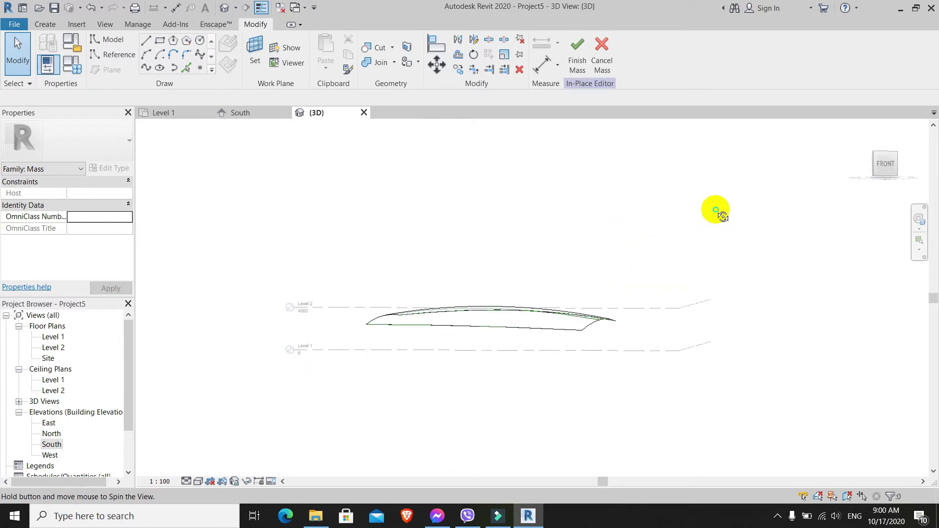
shift+middle_drag(716, 210, 652, 315)
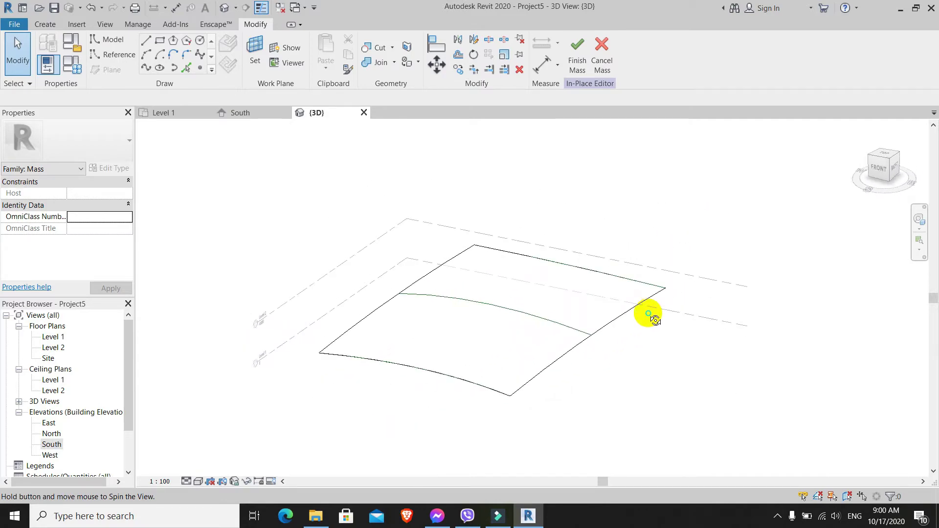
click(338, 364)
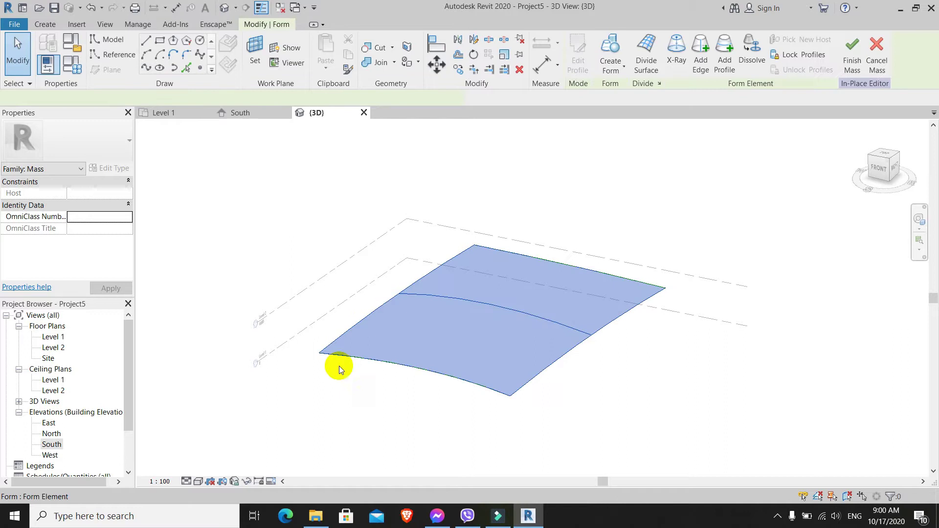
- Apply Divide Surface to the roof with U and V grid numbers of 10
click(643, 69)
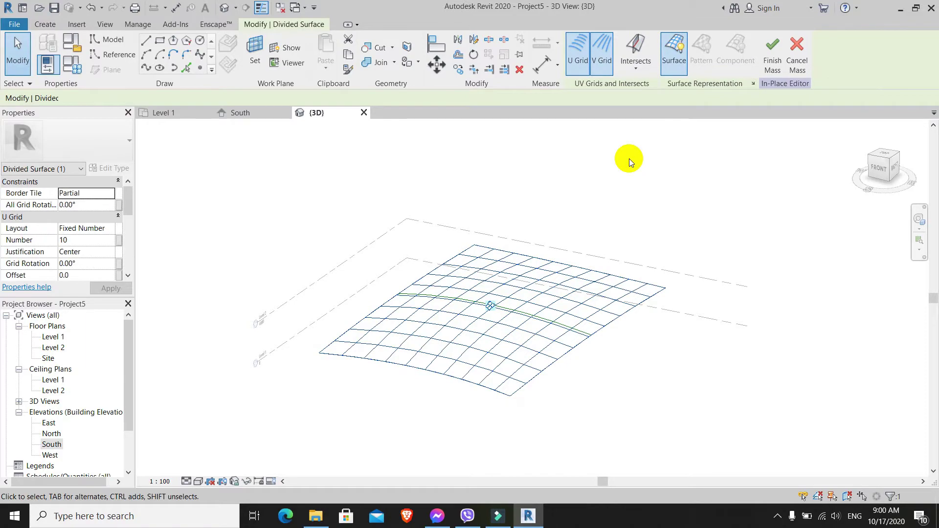
click(629, 159)
shift+middle_drag(647, 154, 623, 201)
scroll(528, 351, up, 1)
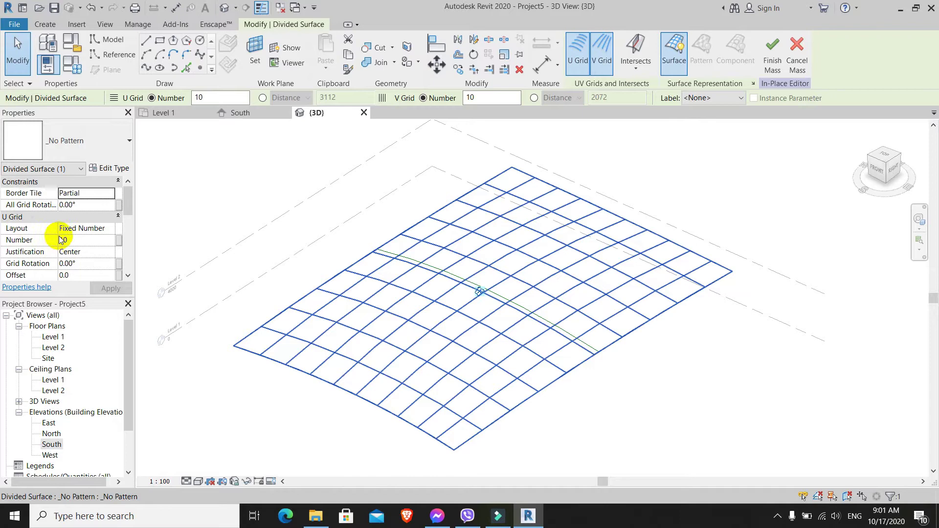
scroll(62, 245, down, 5)
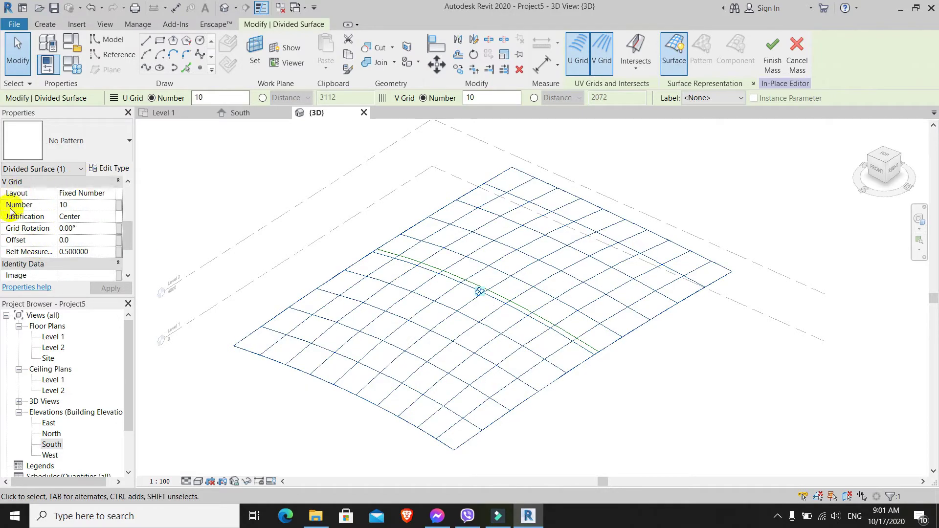
click(228, 166)
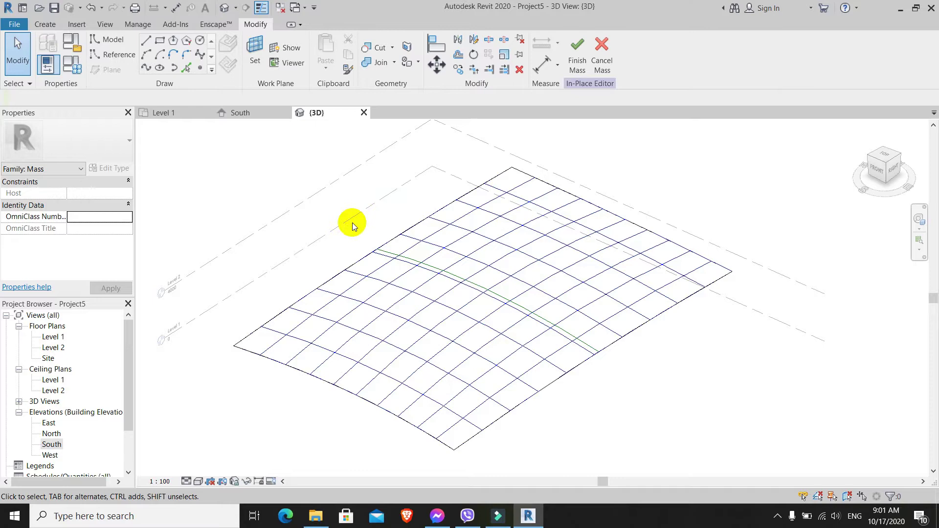
- Create a new family from the Metric Curtain Panel Pattern Based.rft template
shift+middle_drag(352, 222, 359, 216)
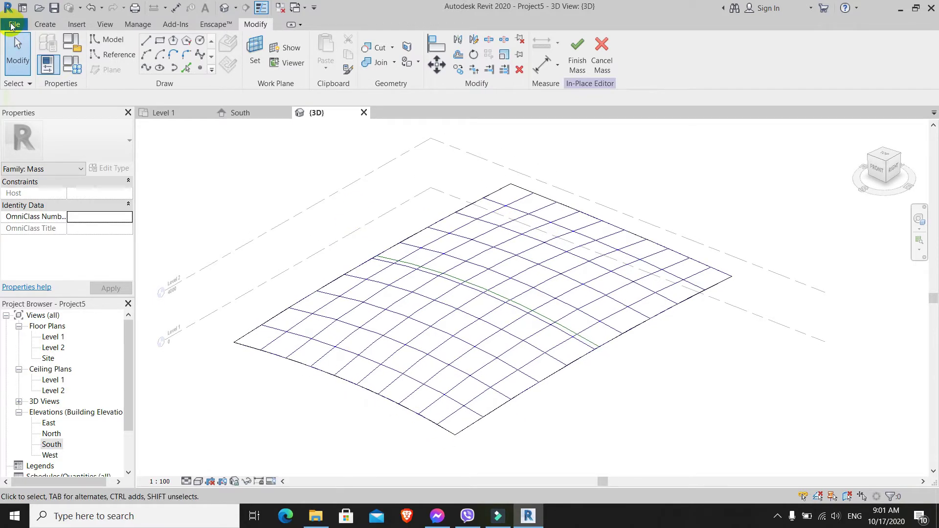
click(12, 25)
mouse_move(74, 76)
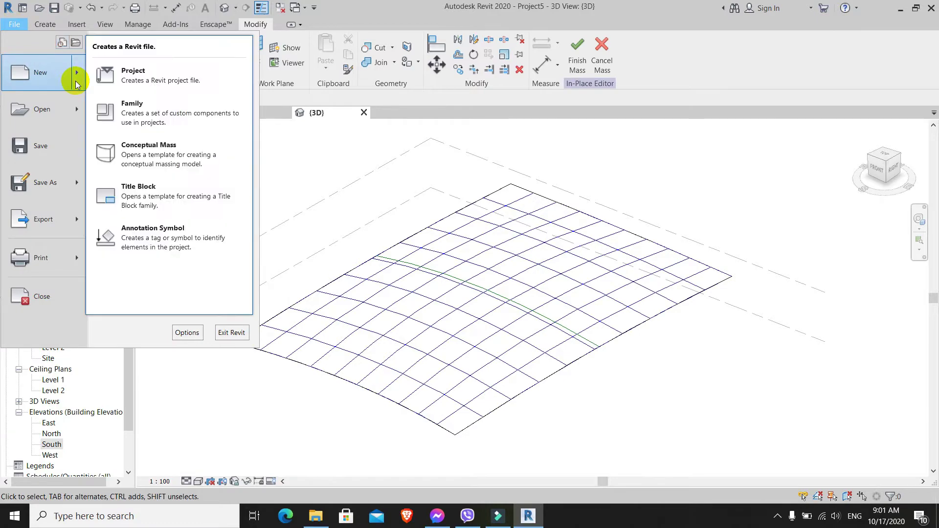
click(190, 116)
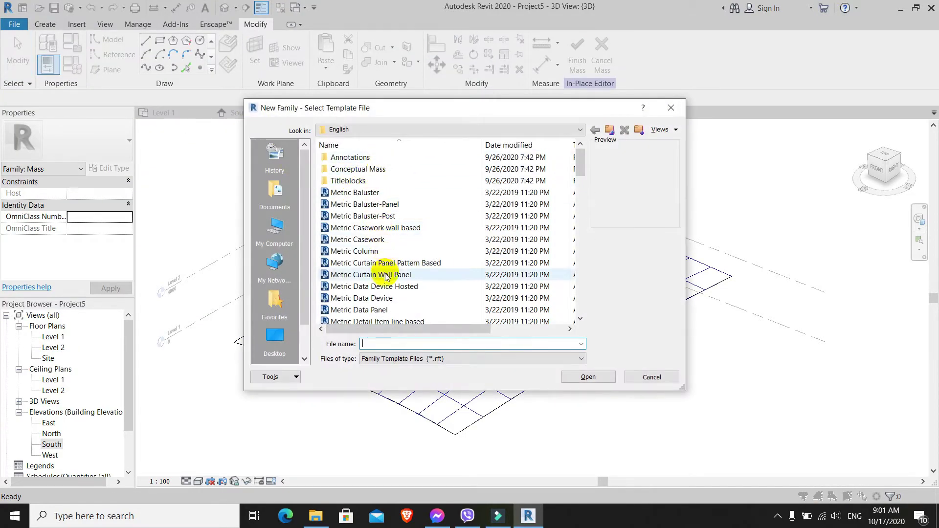
click(419, 263)
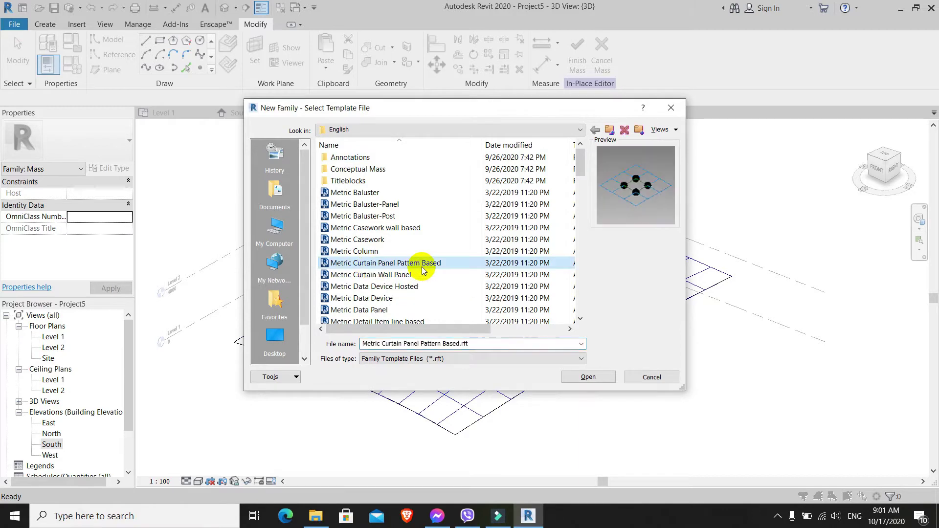
click(604, 377)
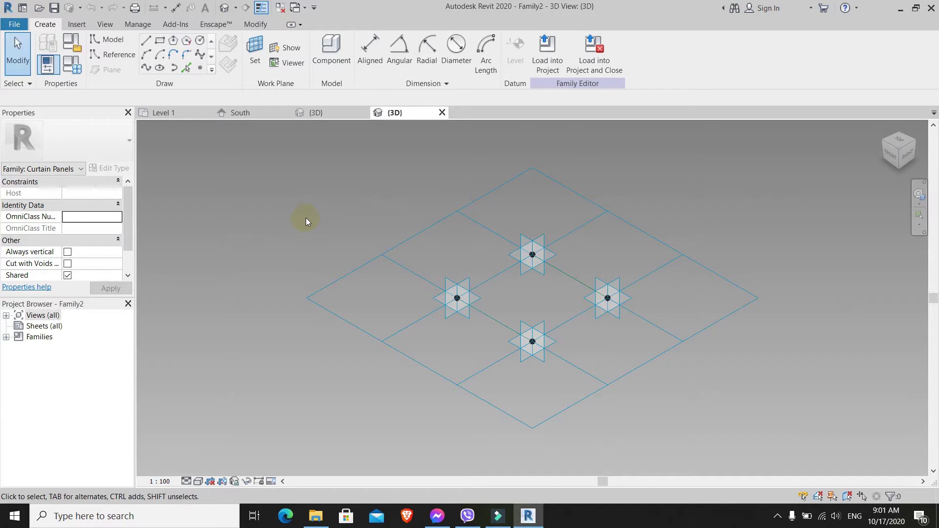
- Place reference points hosted on the work planes of the adaptive placement points
click(122, 55)
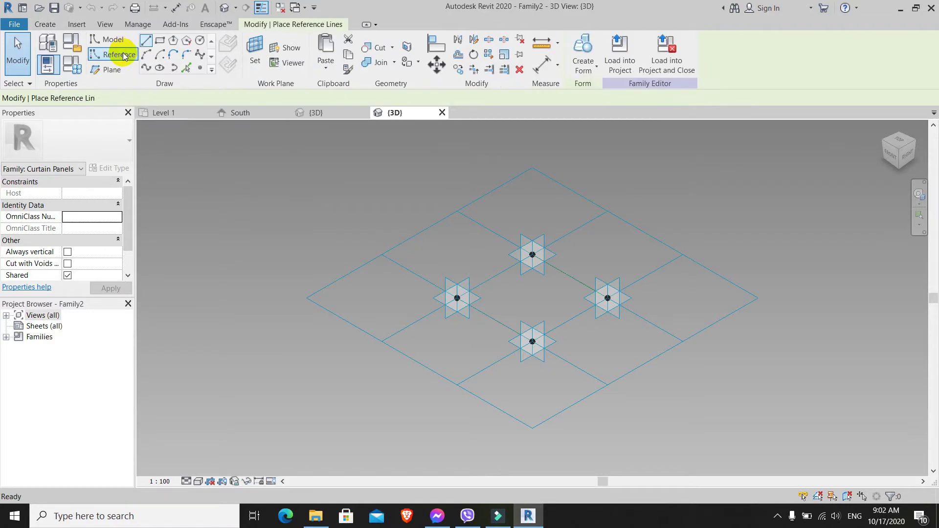
click(198, 67)
key(Escape)
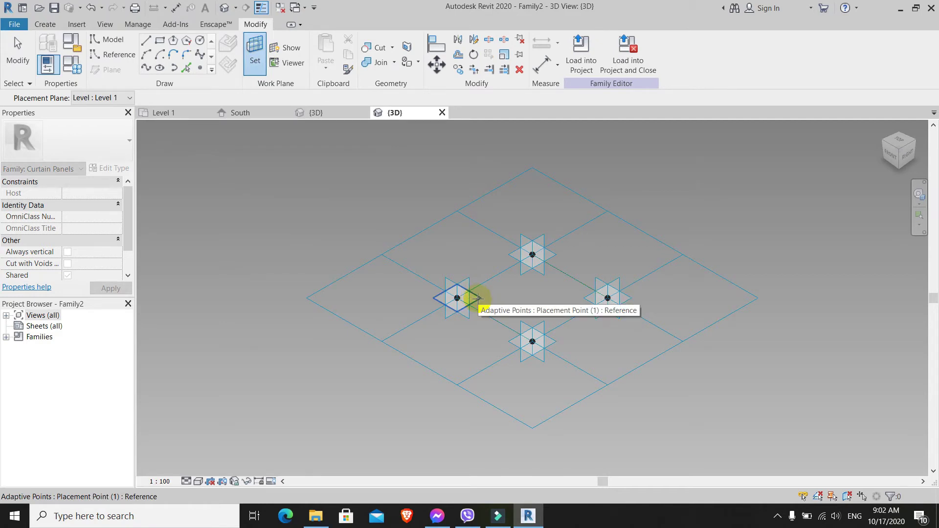
click(457, 297)
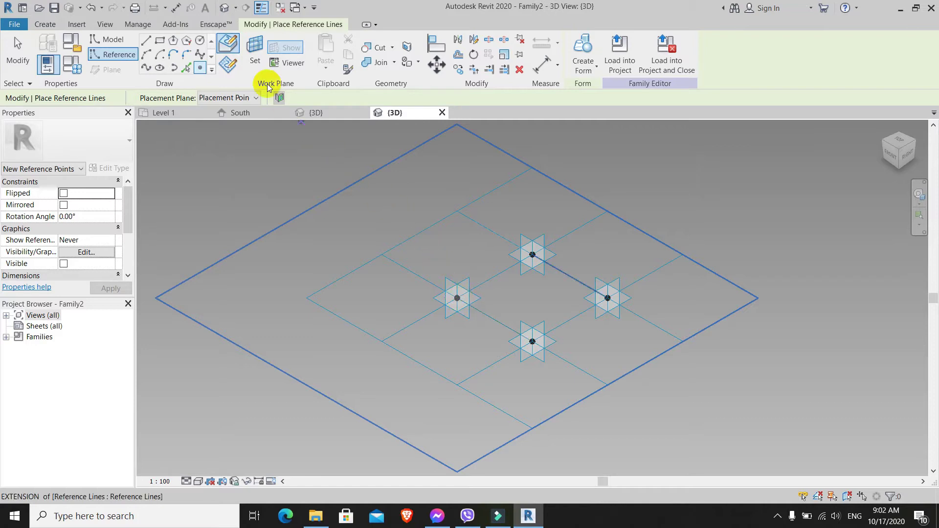
click(253, 43)
key(Escape)
key(Escape)
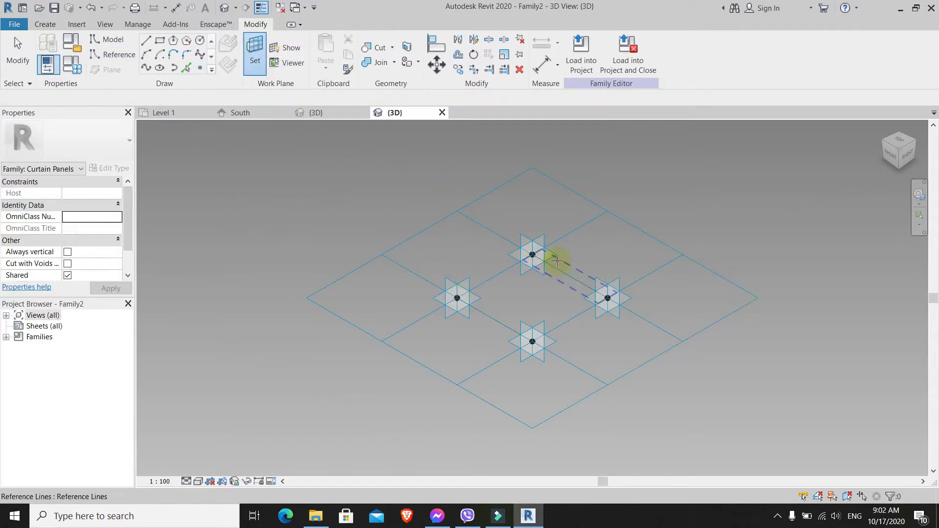
key(Return)
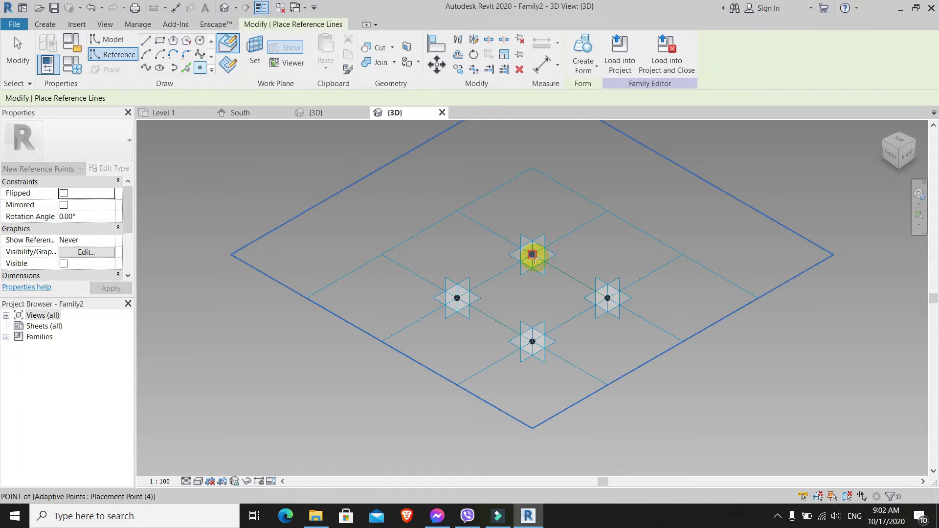
click(264, 50)
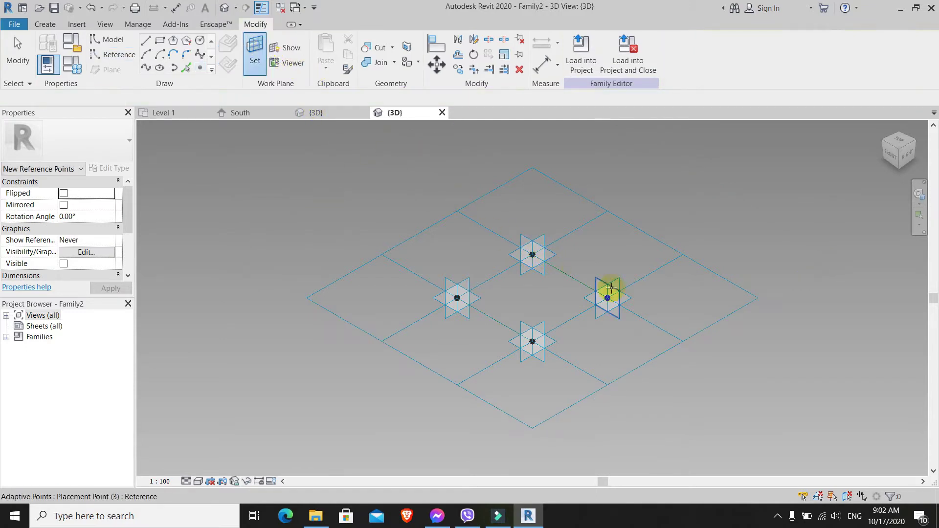
click(608, 298)
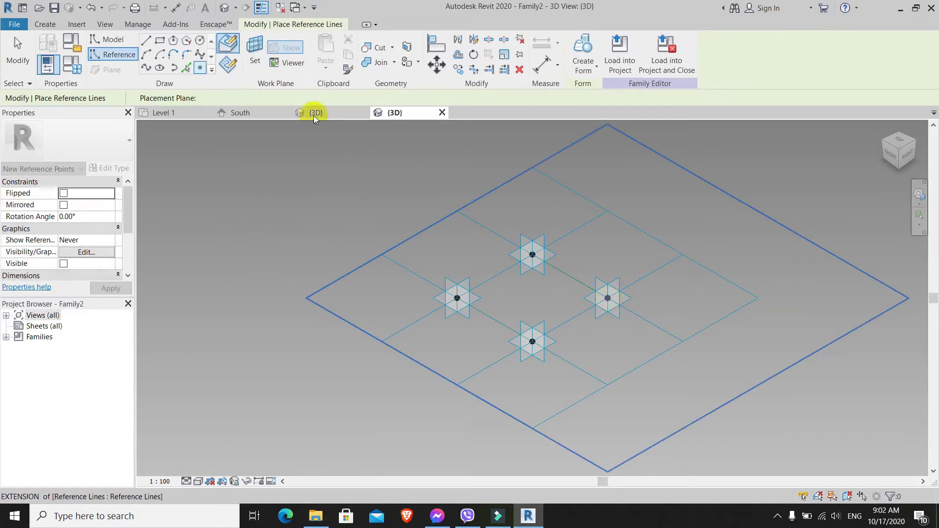
click(254, 58)
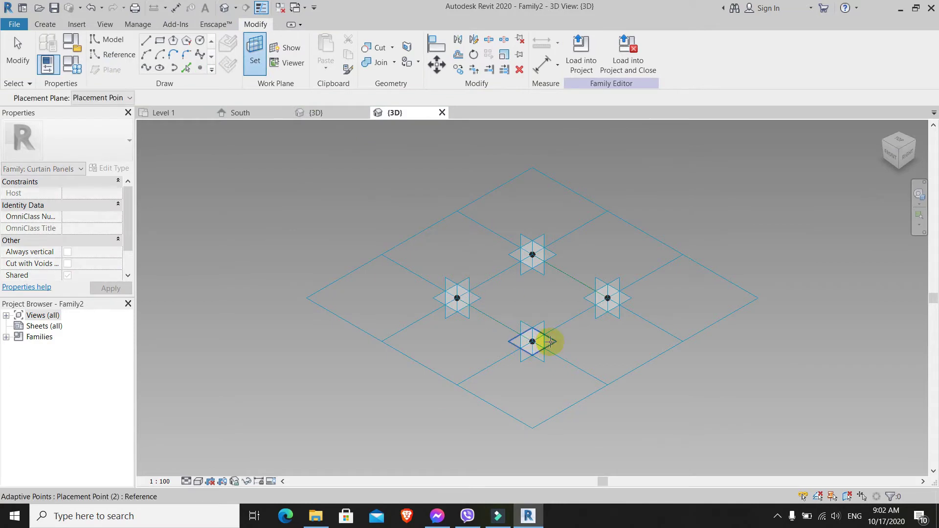
click(532, 342)
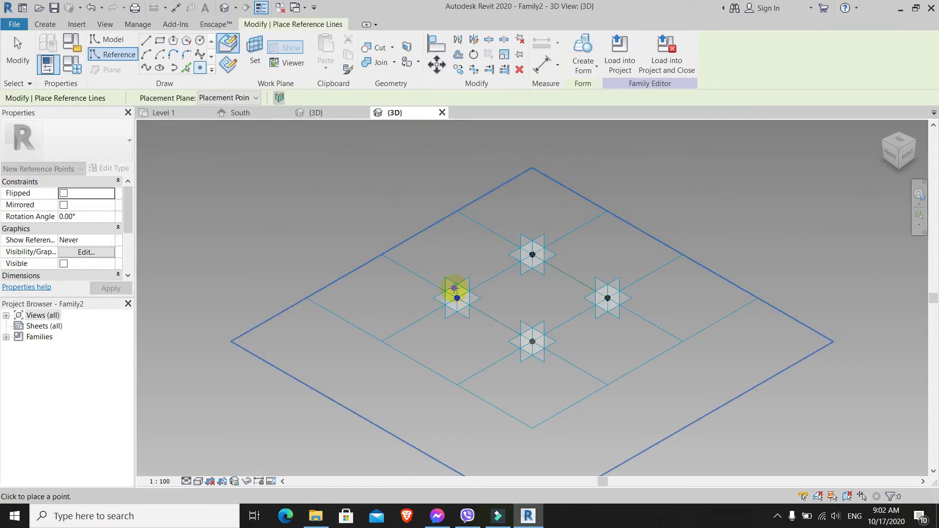
key(Escape)
key(Escape)
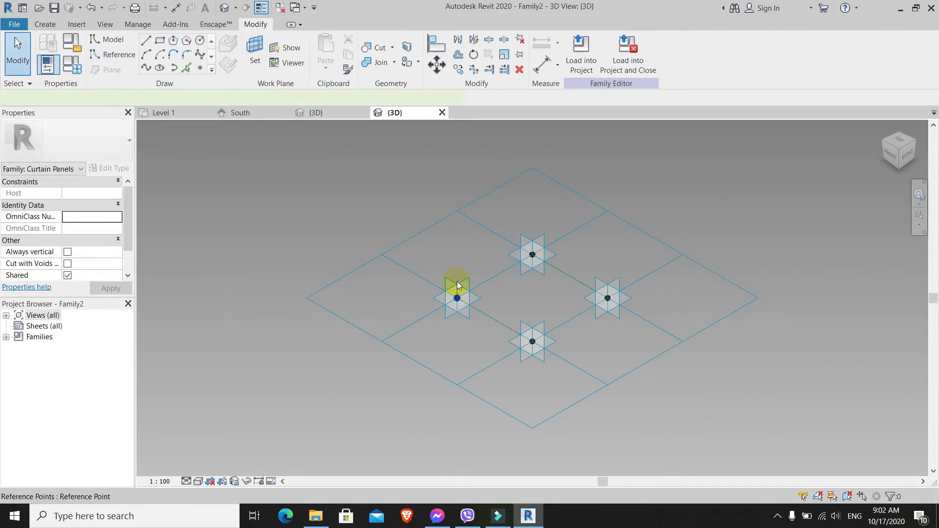
- Drag the four new reference points upward above their host adaptive points
click(459, 286)
drag(459, 272, 457, 242)
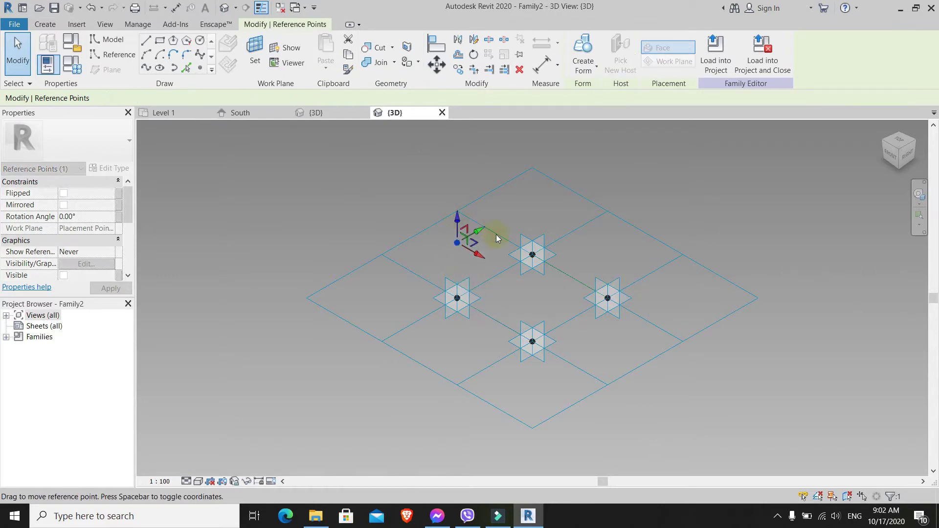
click(534, 255)
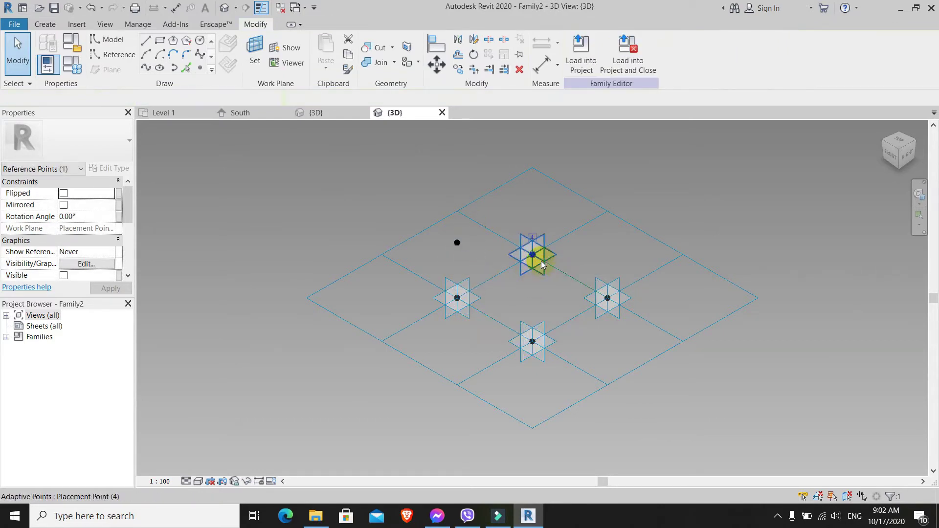
key(Escape)
drag(532, 255, 534, 211)
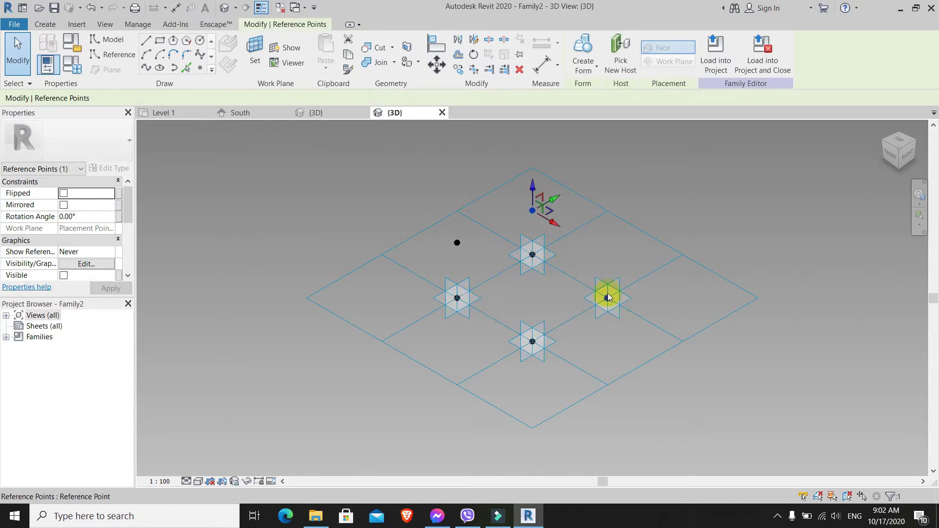
drag(609, 303, 613, 219)
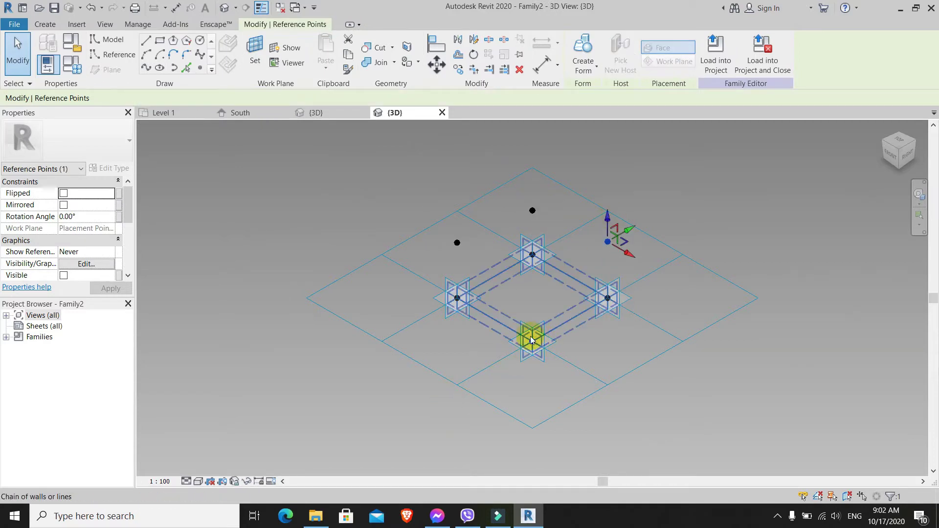
click(533, 338)
drag(532, 317, 532, 265)
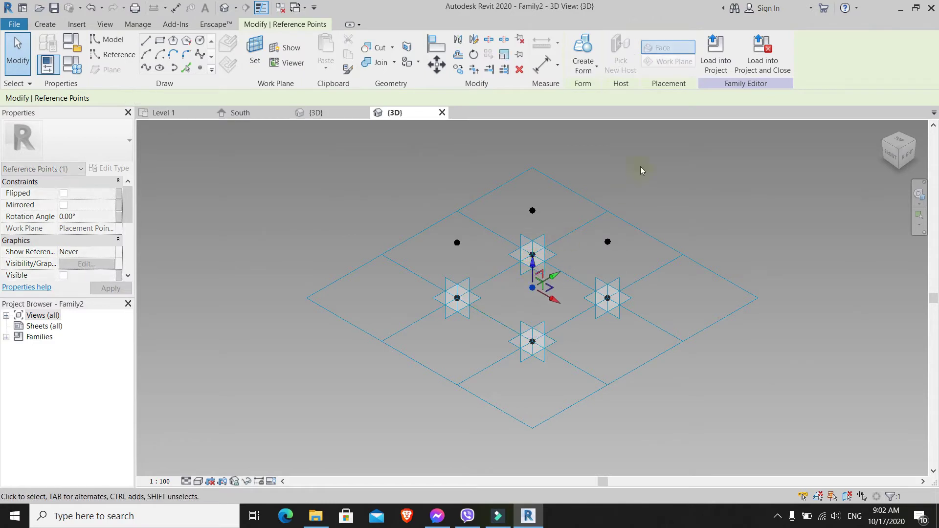
click(647, 152)
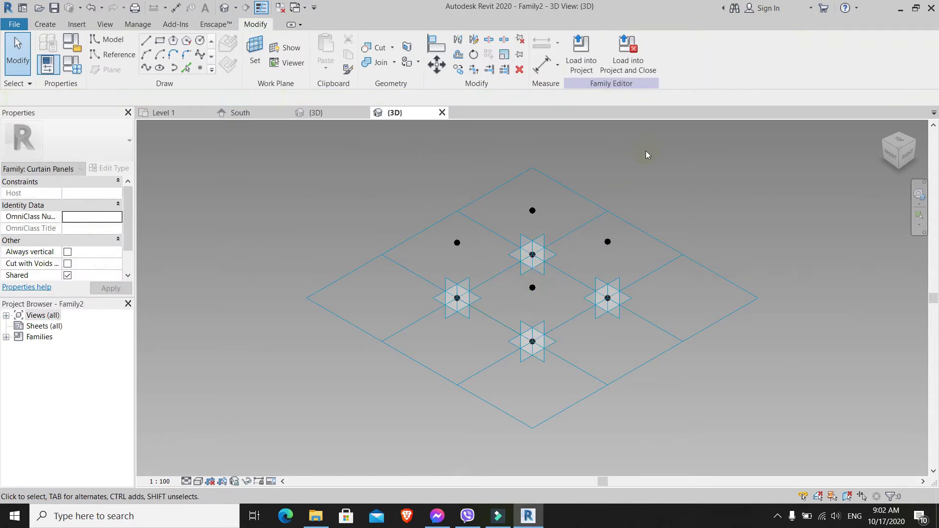
- Set the Offset of all four raised reference points to 1500
click(457, 243)
ctrl+click(533, 210)
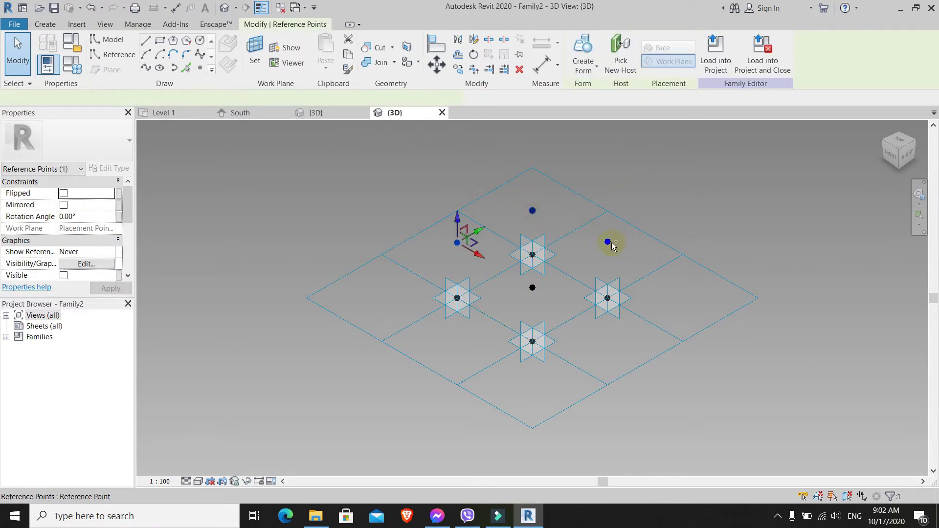
ctrl+click(608, 242)
ctrl+click(532, 287)
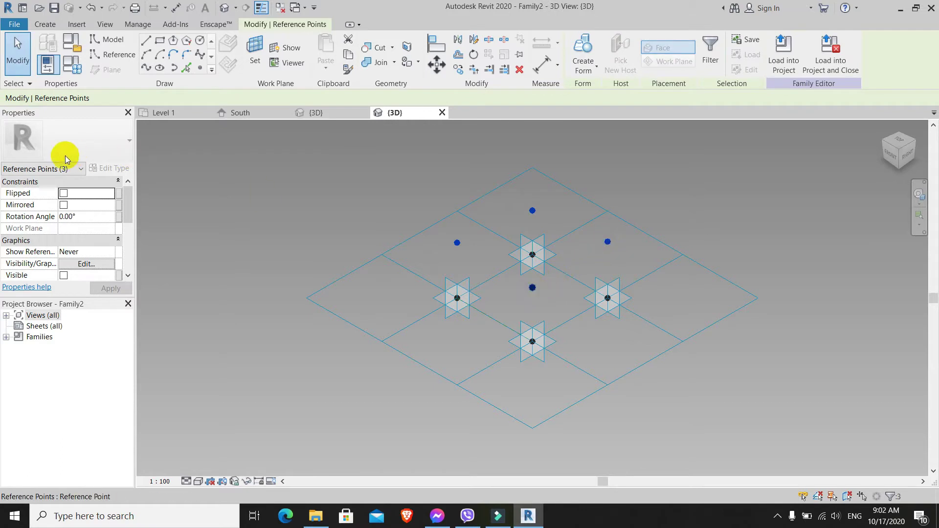
scroll(62, 224, down, 3)
click(81, 240)
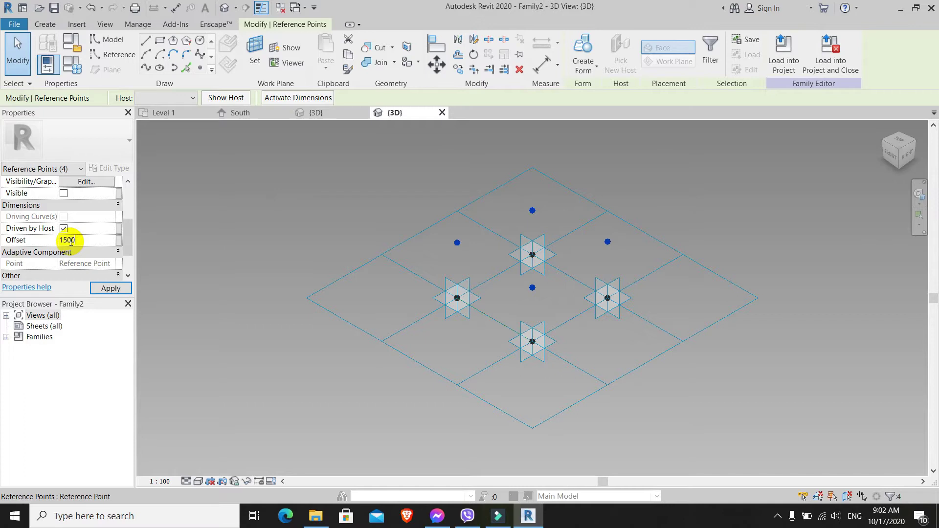
click(121, 291)
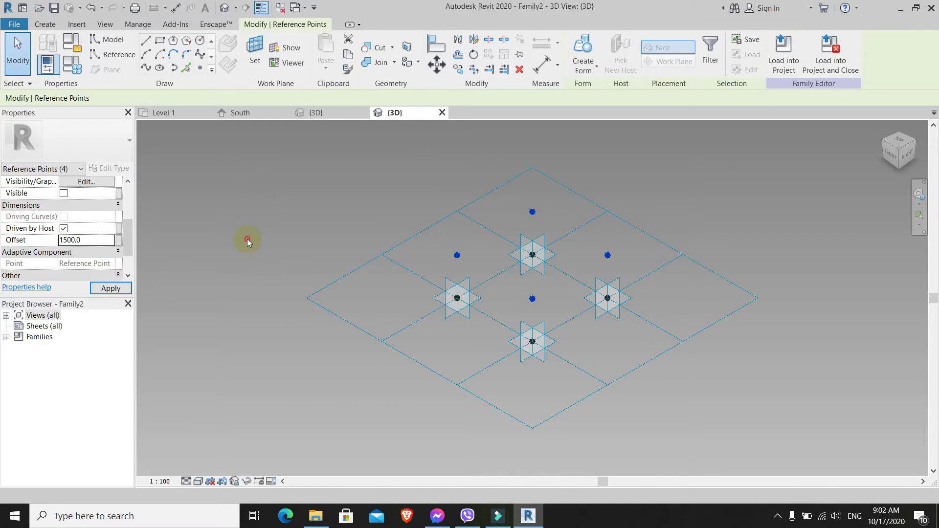
click(248, 240)
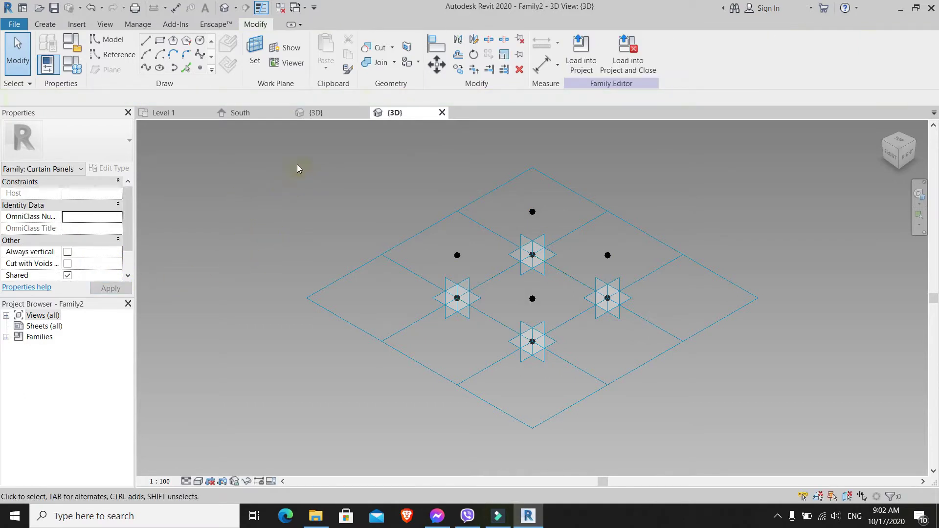
click(111, 55)
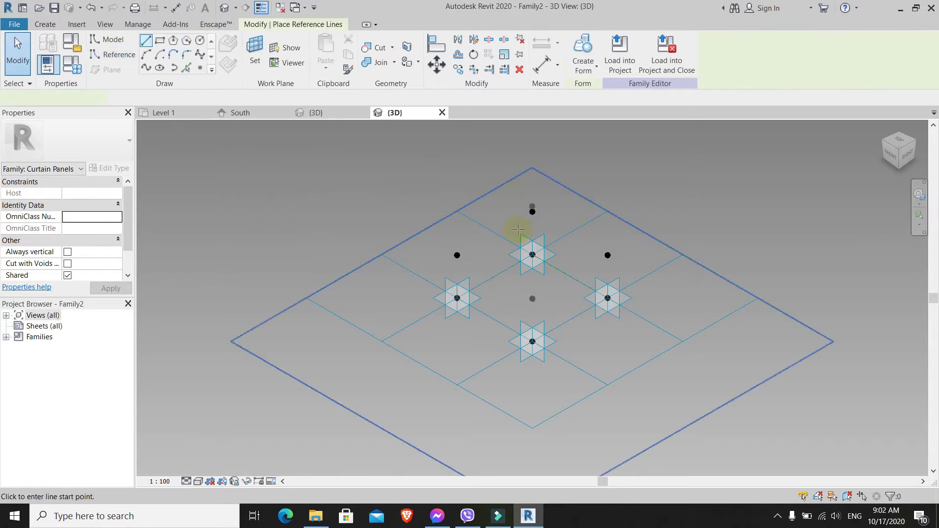
- Draw a closed reference-line square through the four raised points
click(384, 312)
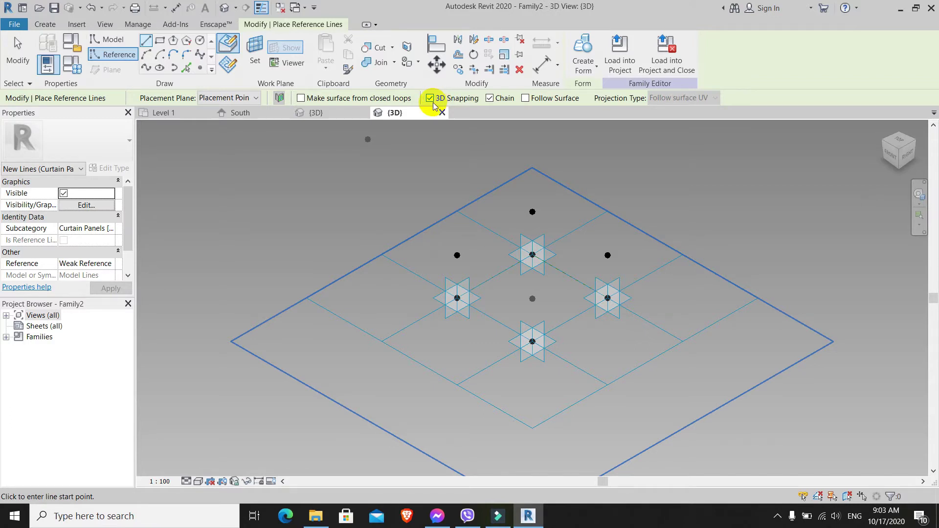
click(458, 254)
click(532, 212)
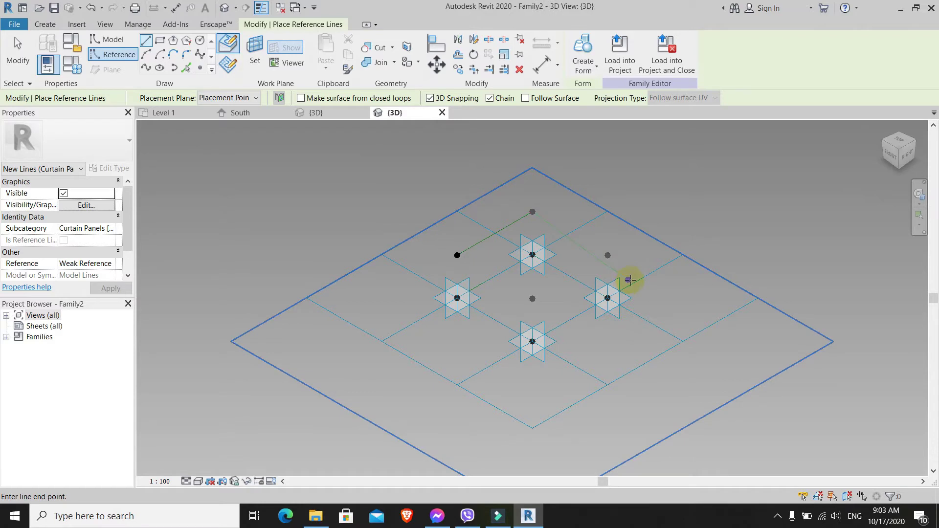
click(608, 263)
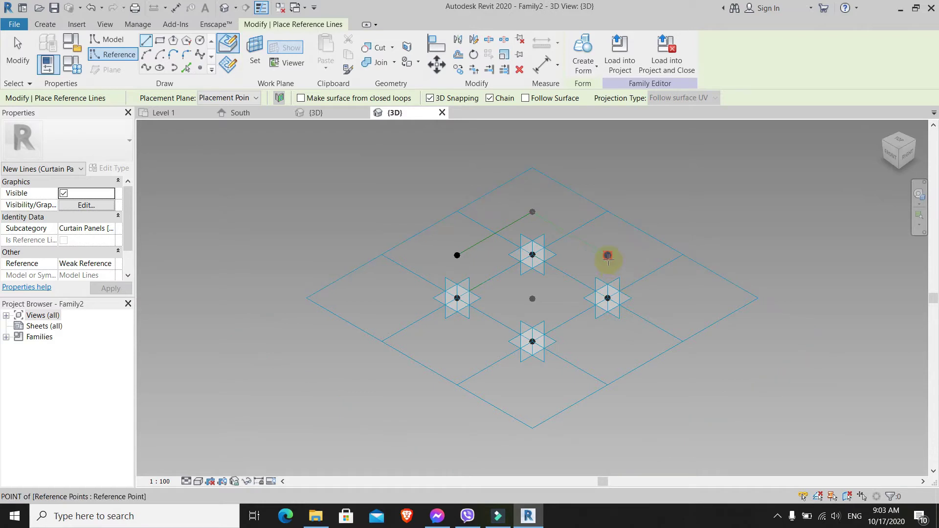
click(532, 298)
click(458, 255)
key(Escape)
key(Escape)
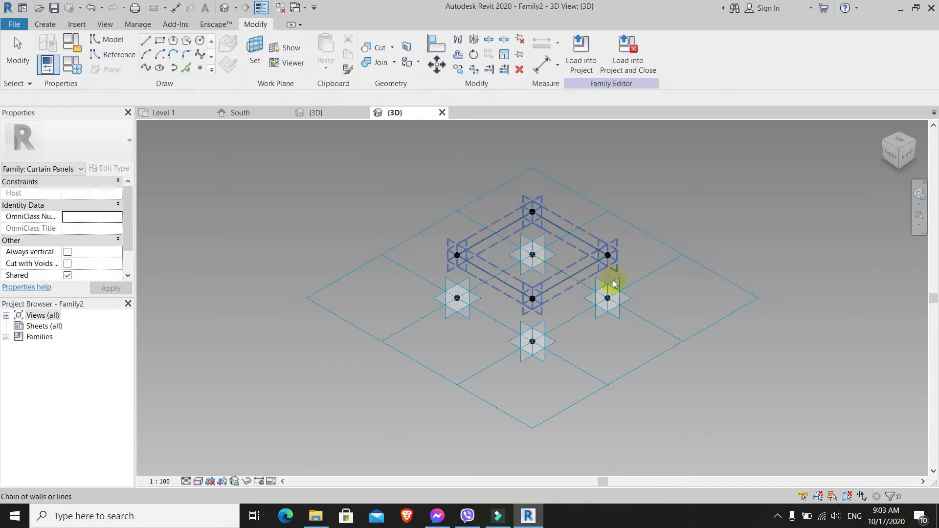
- Turn off Thin Lines and orbit and zoom to inspect the reference frame
click(262, 12)
scroll(661, 274, up, 4)
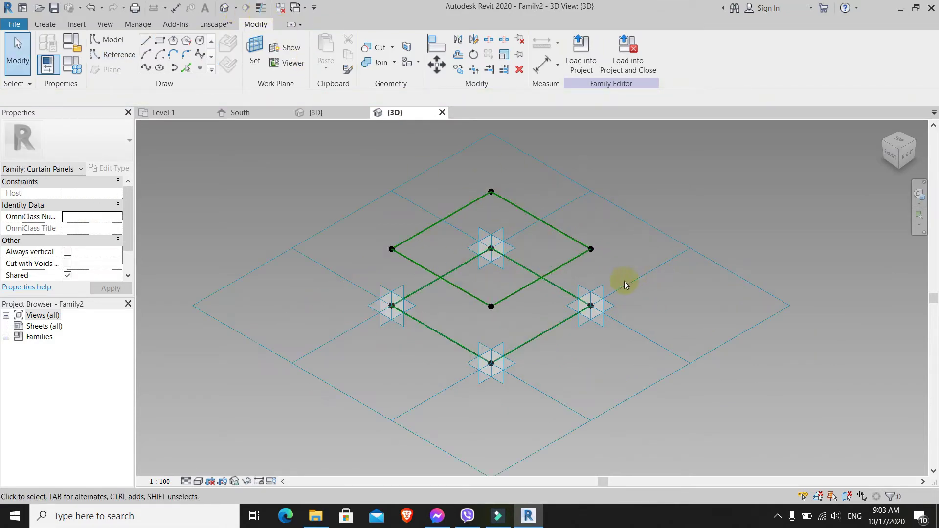
shift+middle_drag(550, 336, 542, 375)
scroll(542, 375, down, 2)
scroll(620, 214, up, 2)
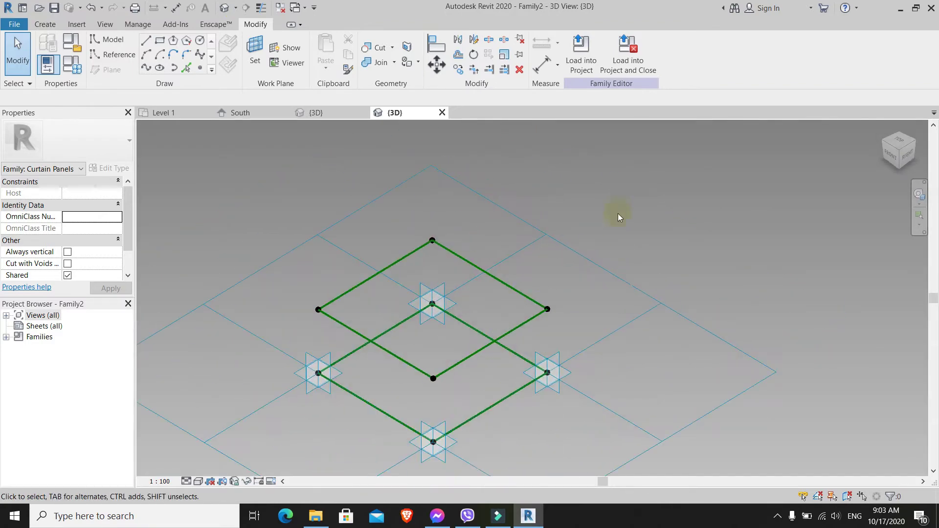
scroll(478, 417, down, 2)
scroll(606, 198, up, 3)
scroll(607, 198, up, 2)
scroll(513, 318, down, 2)
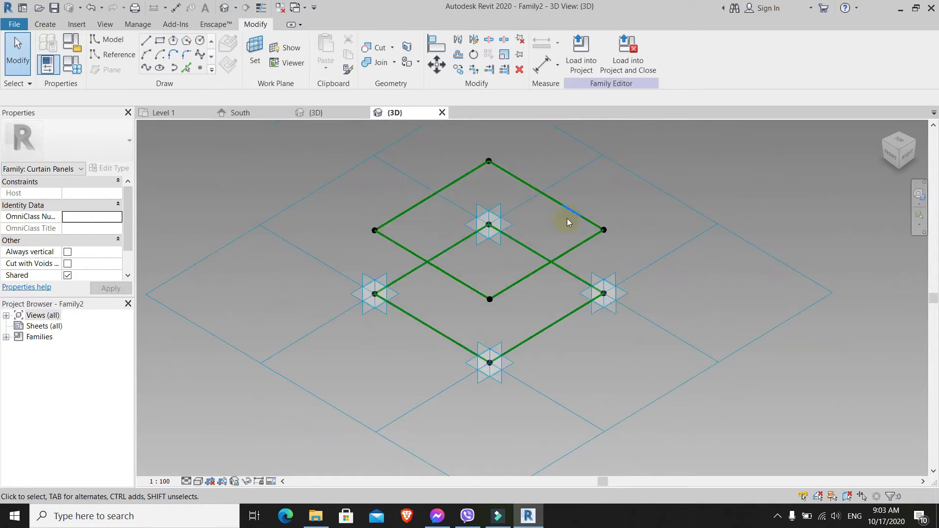
scroll(567, 218, up, 2)
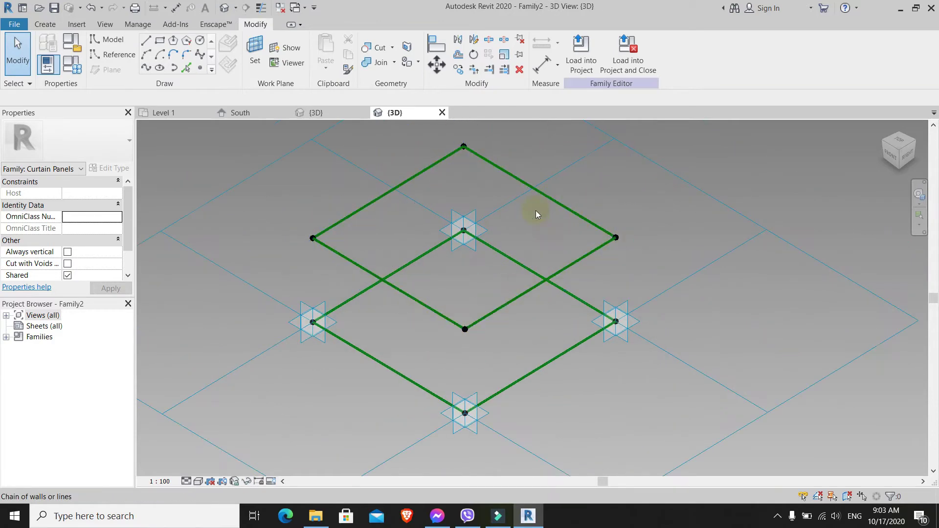
- Draw a straight reference line between two opposite edge midpoints of the lower square
click(128, 55)
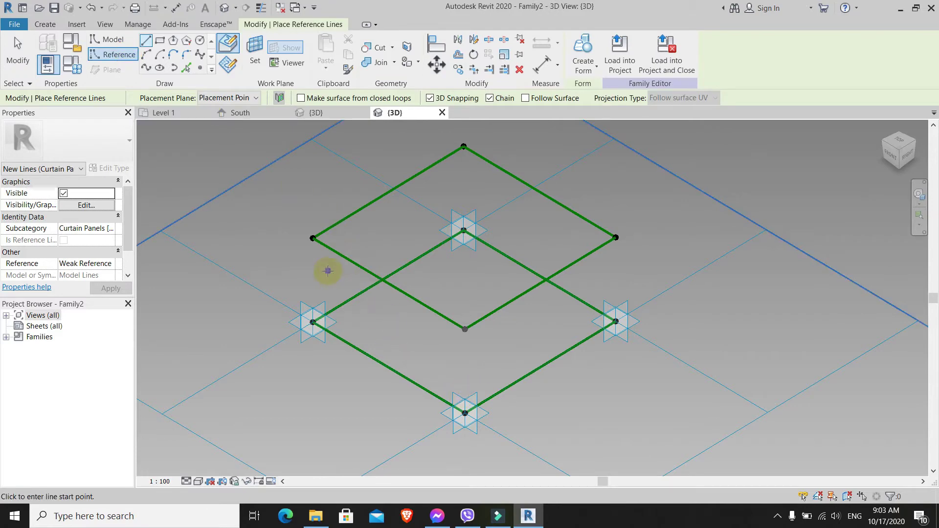
shift+middle_drag(305, 271, 314, 249)
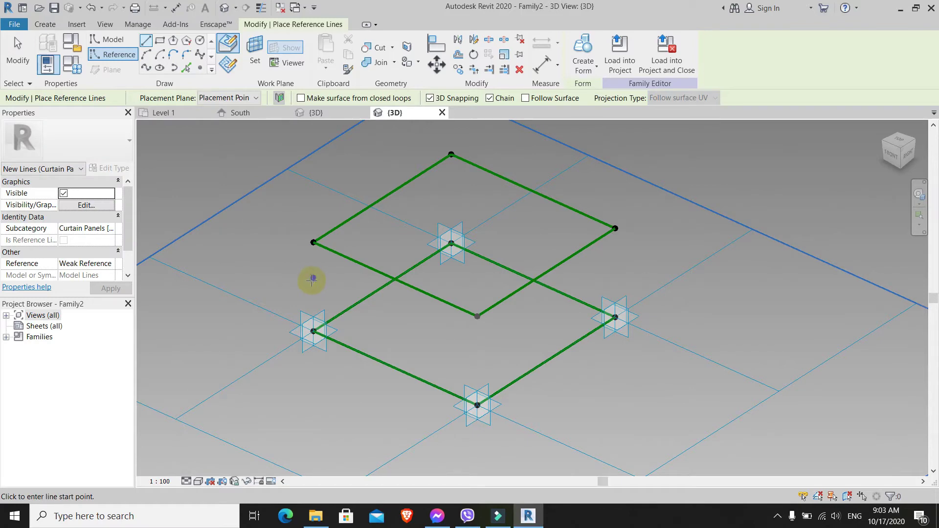
scroll(252, 266, down, 2)
shift+middle_drag(252, 266, 275, 255)
scroll(275, 255, up, 1)
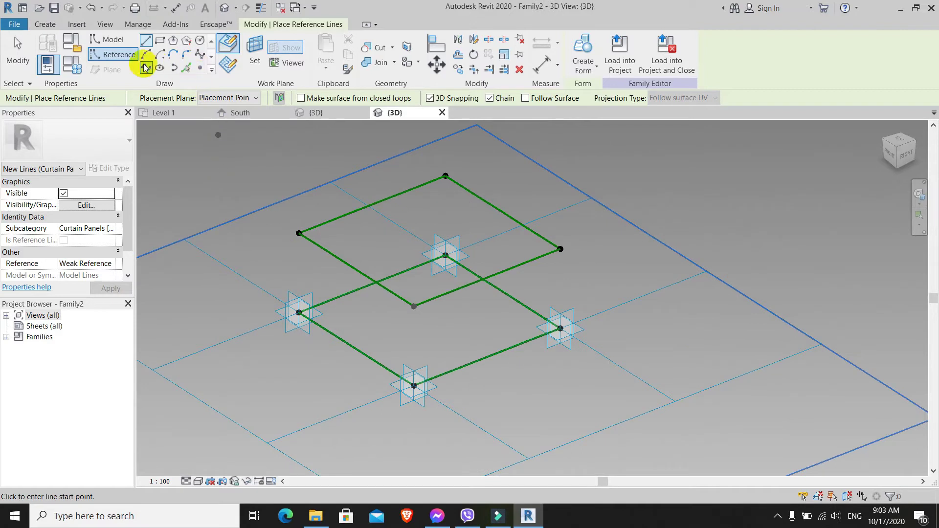
click(129, 58)
shift+middle_drag(451, 361, 451, 325)
click(491, 359)
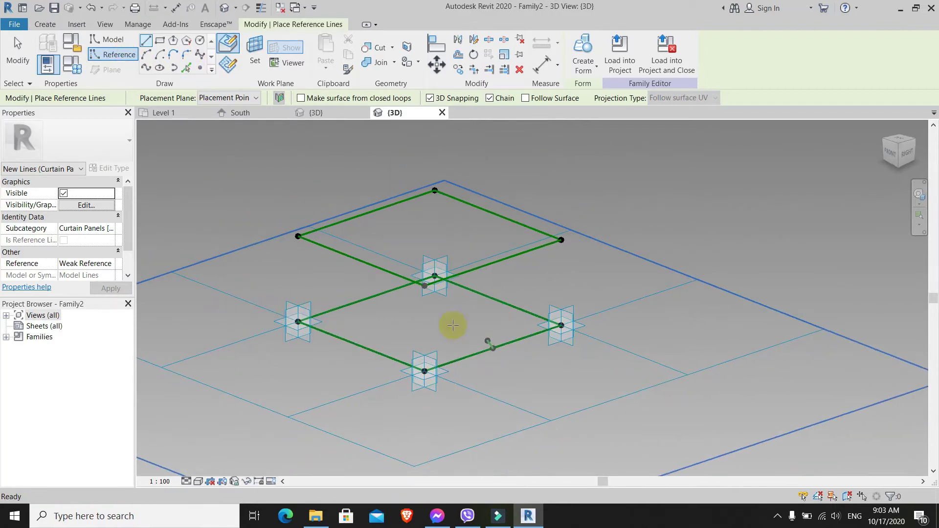
click(364, 299)
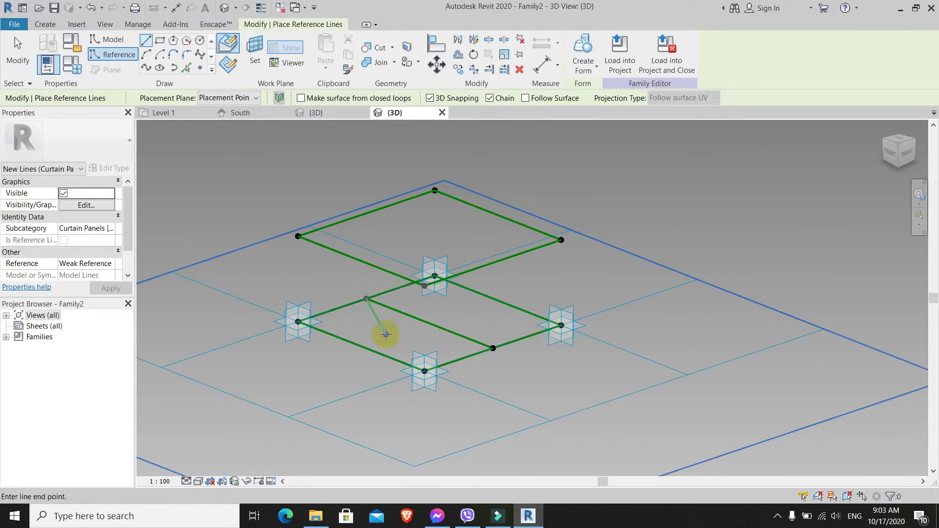
key(Escape)
key(Escape)
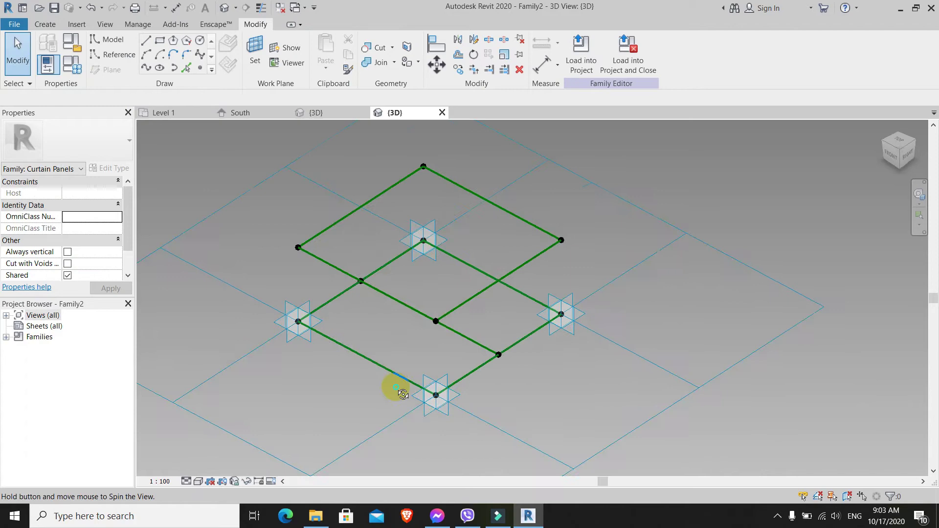
shift+middle_drag(403, 394, 401, 352)
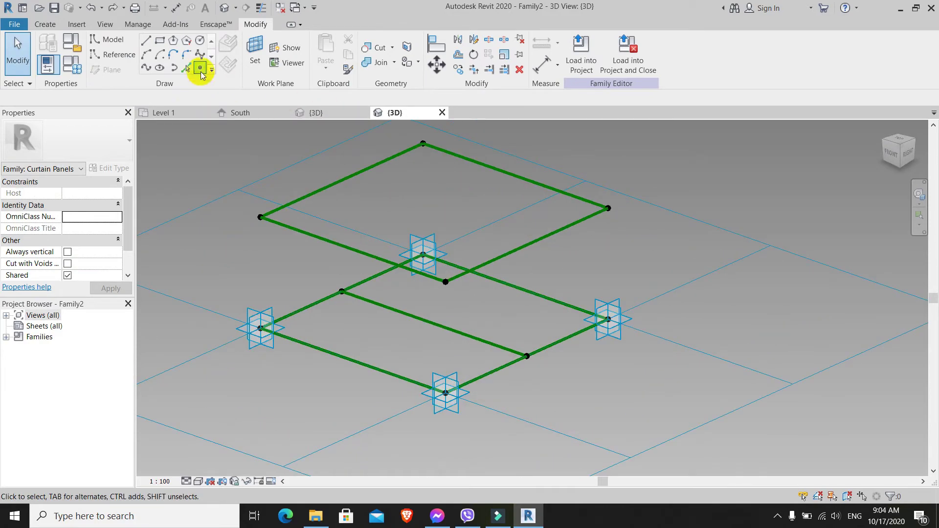
click(117, 54)
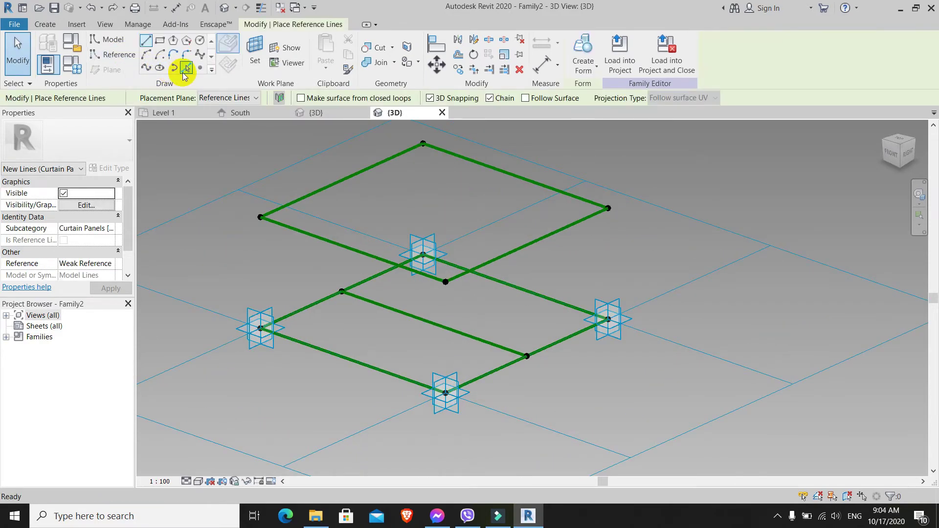
- Place a reference point at the midpoint of the new cross line
click(200, 68)
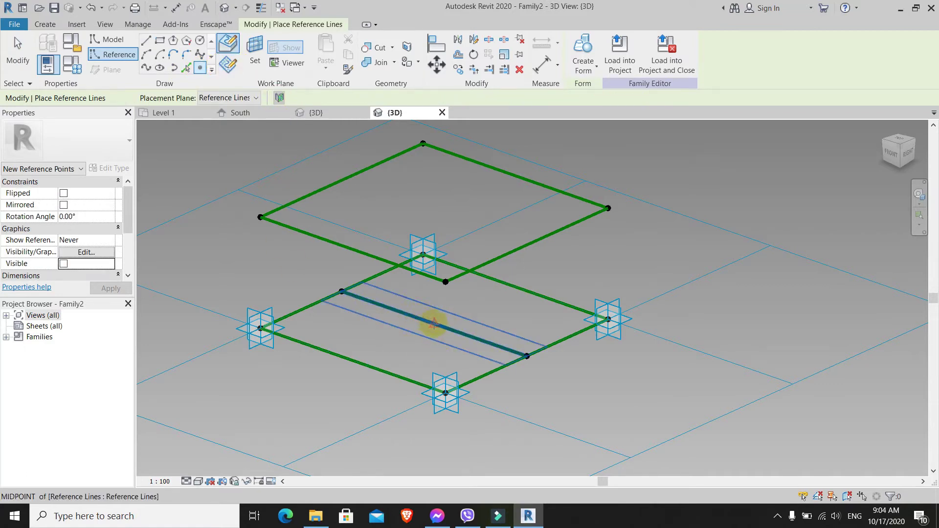
click(434, 324)
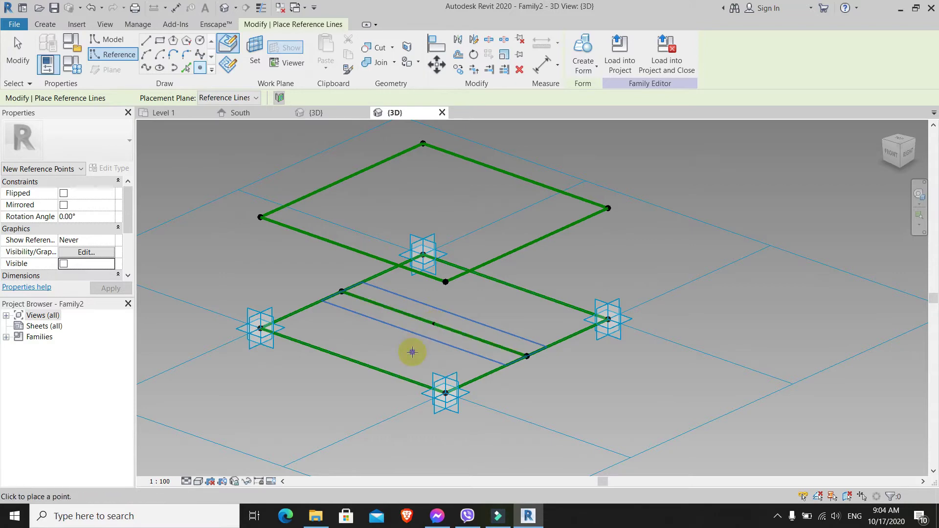
key(Escape)
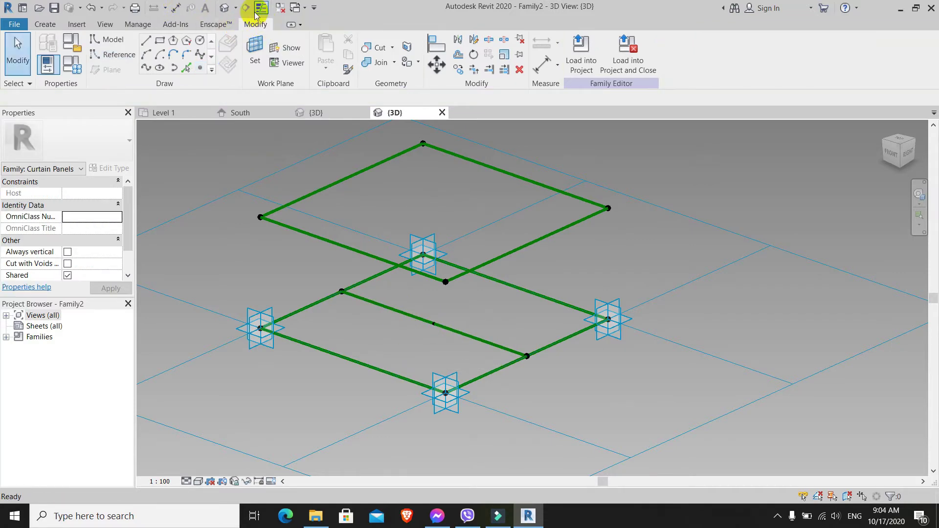
- With Thin Lines on, draw a reference line across the other two edge midpoints through the centre
click(261, 7)
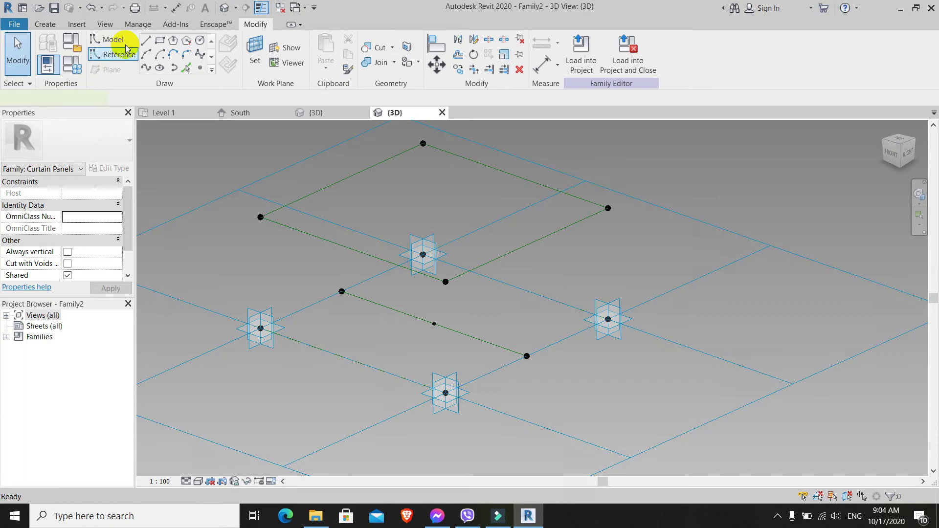
click(117, 54)
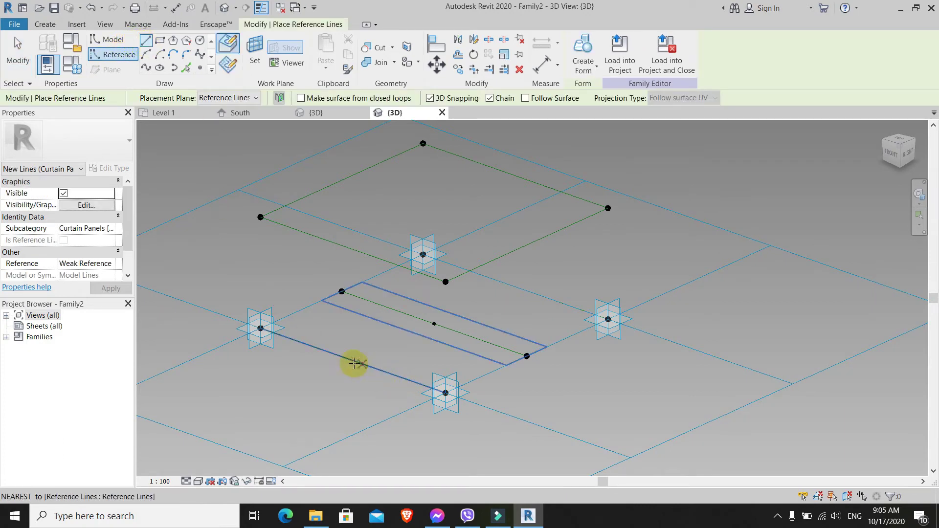
click(353, 361)
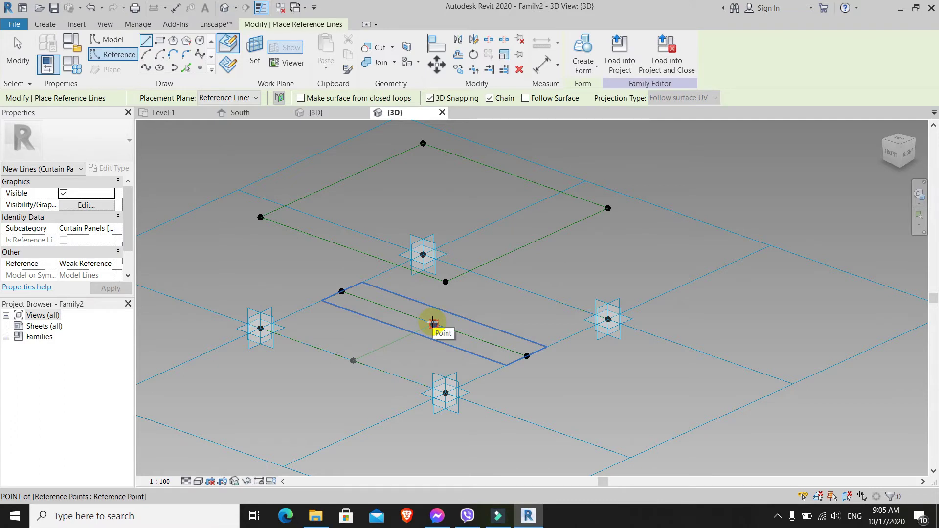
click(515, 287)
key(Escape)
key(Escape)
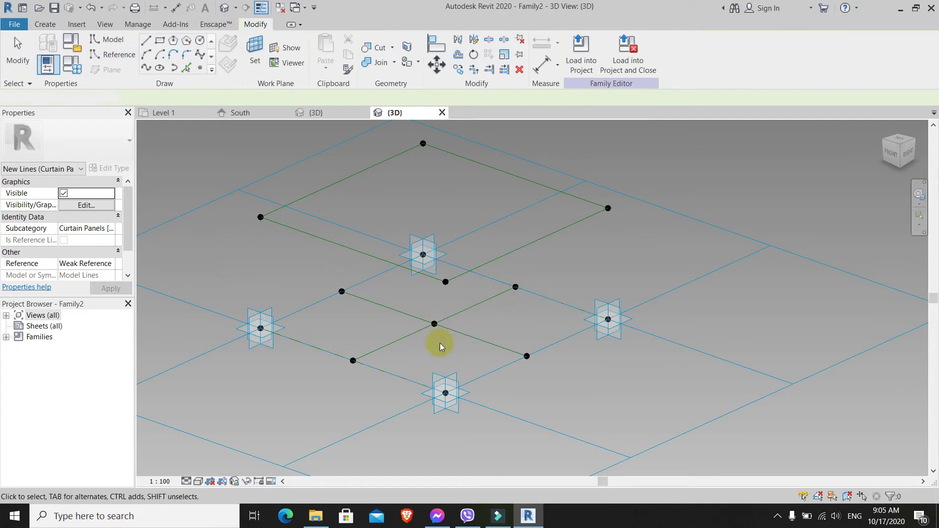
click(403, 340)
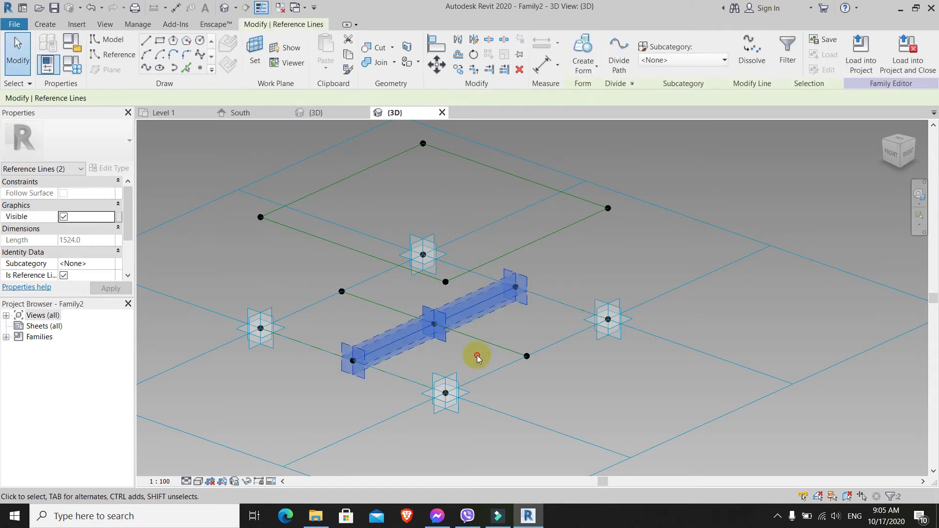
click(476, 355)
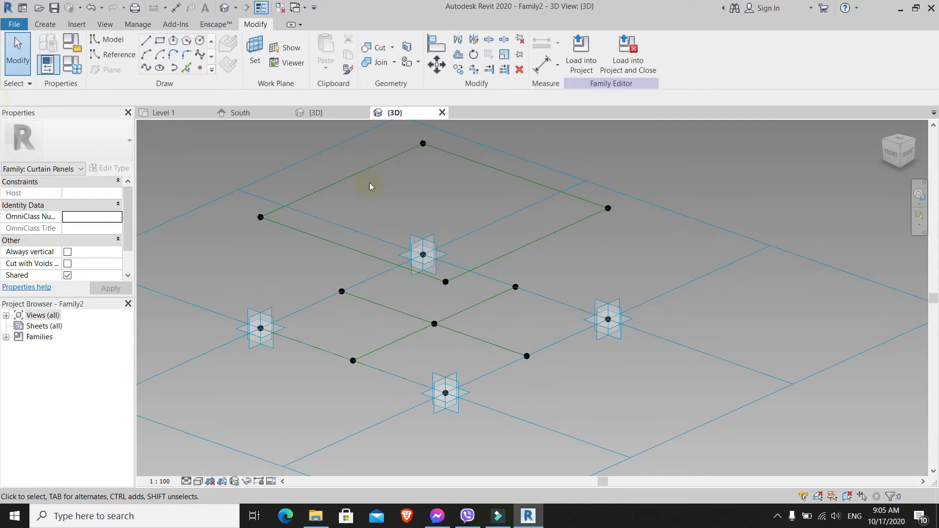
shift+middle_drag(364, 197, 368, 134)
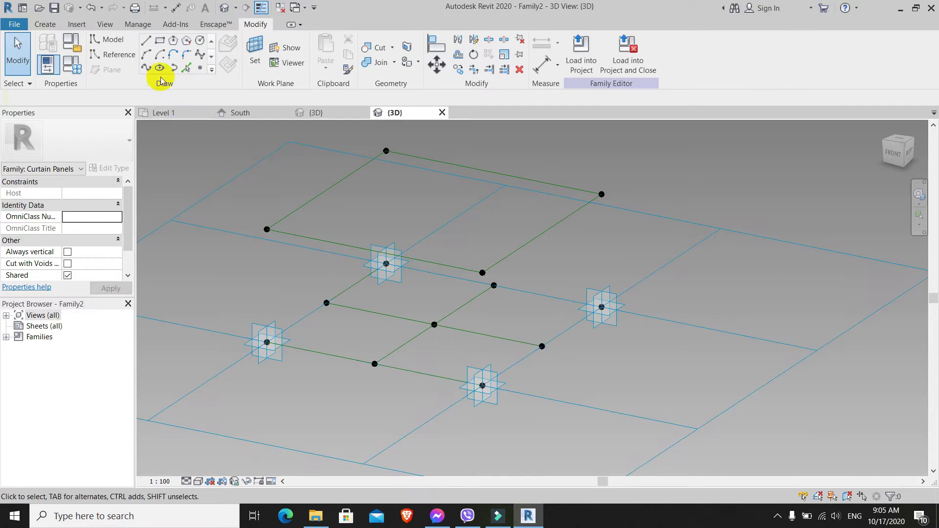
- Draw reference lines from each raised corner down to the lower square's centre point
click(140, 40)
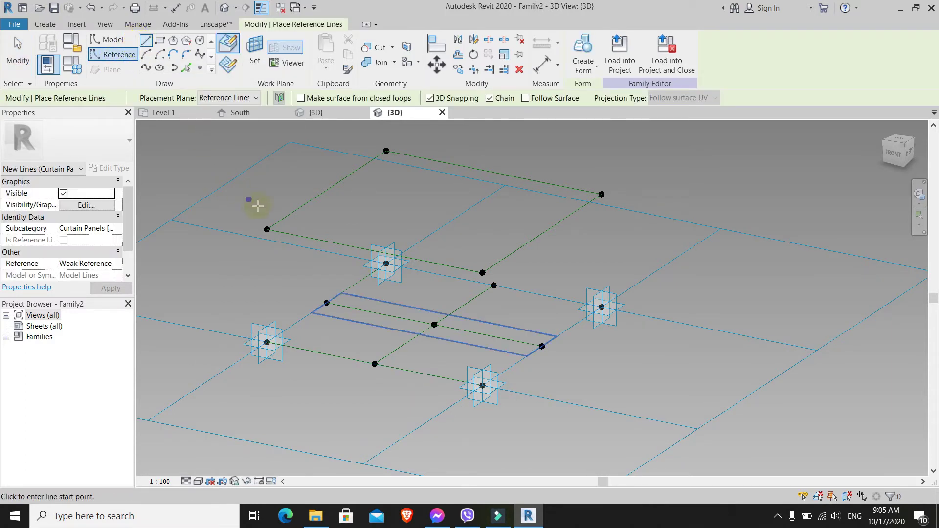
click(434, 325)
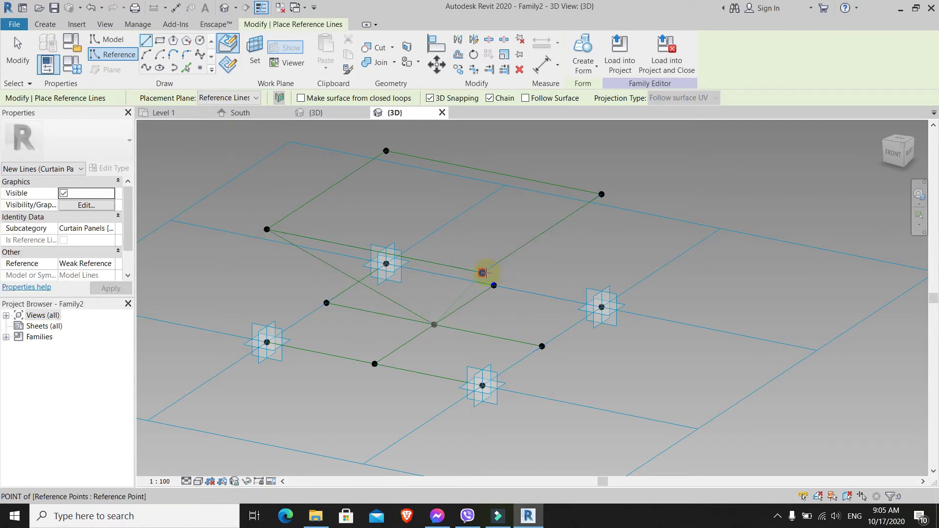
key(Escape)
key(Escape)
shift+middle_drag(593, 243, 536, 254)
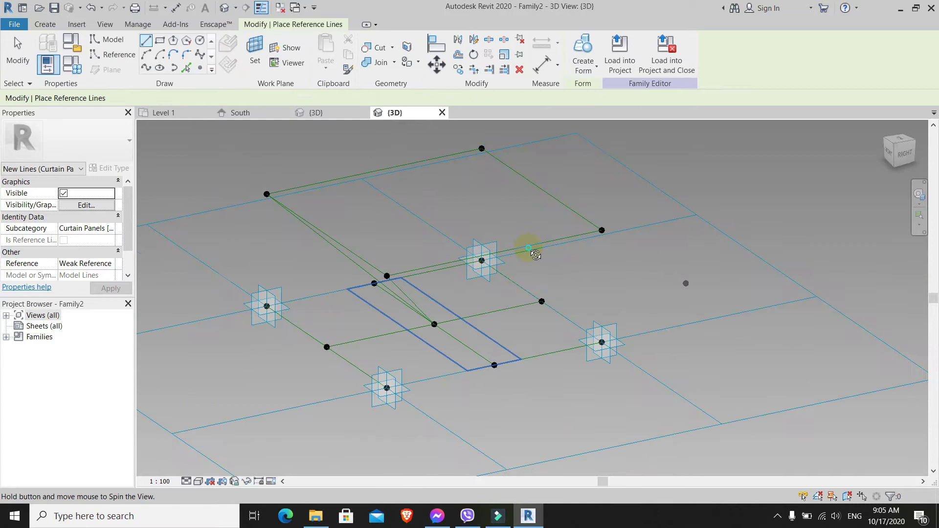
key(Return)
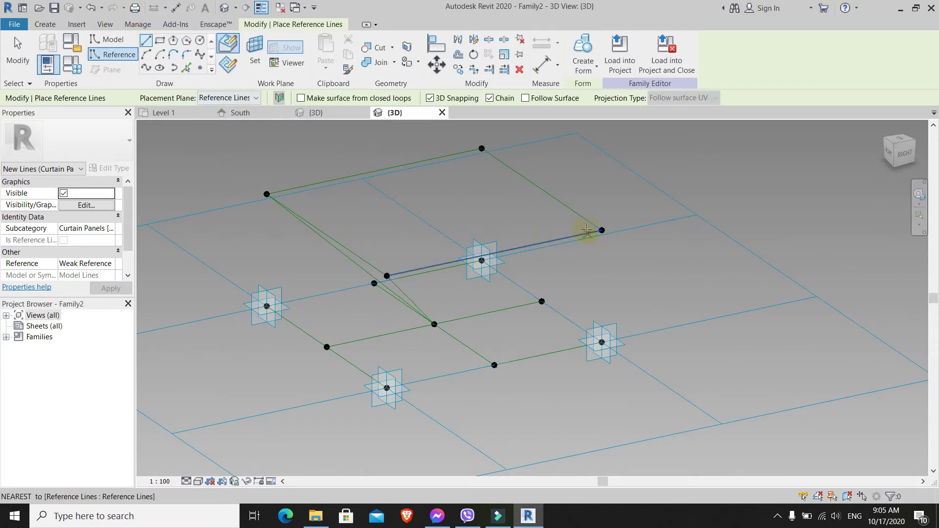
click(595, 229)
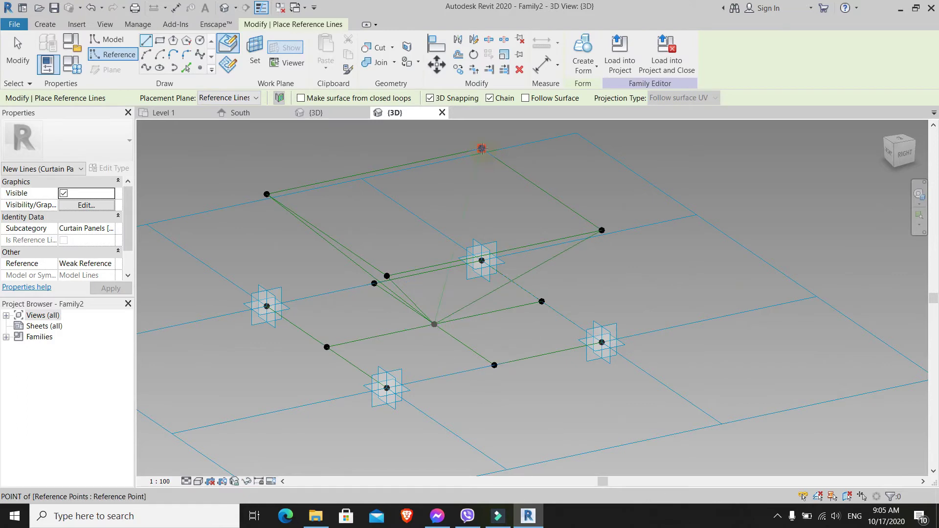
click(482, 148)
key(Escape)
key(Escape)
shift+middle_drag(398, 340, 576, 327)
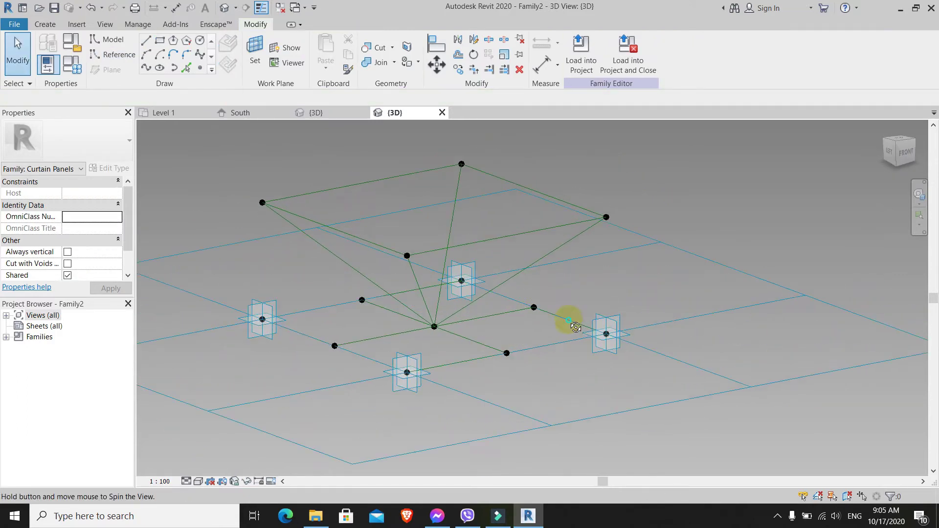
click(268, 7)
mouse_move(629, 167)
shift+middle_down()
mouse_move(594, 245)
mouse_move(469, 257)
mouse_move(456, 380)
mouse_move(491, 163)
mouse_move(623, 176)
mouse_move(476, 180)
shift+middle_up()
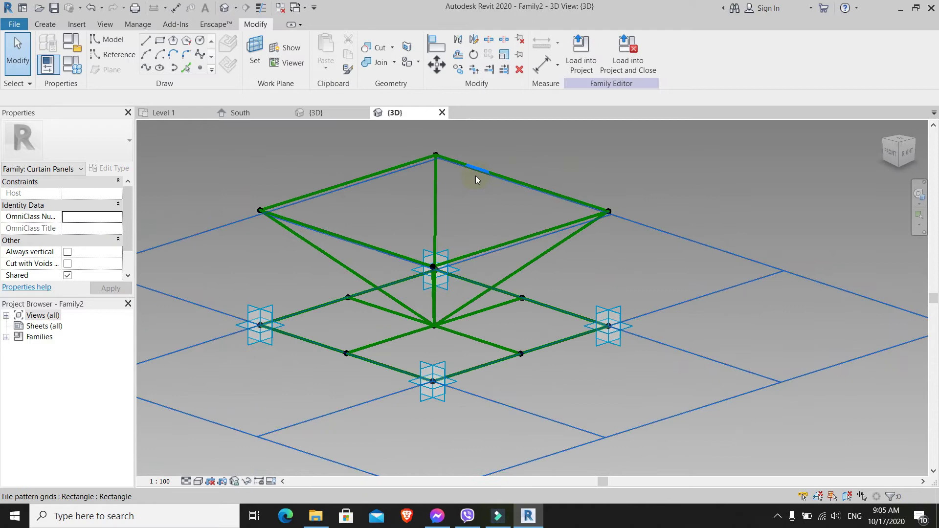
- Ctrl-select the four upper reference lines making up the raised square
scroll(477, 176, down, 2)
shift+middle_drag(500, 147, 493, 218)
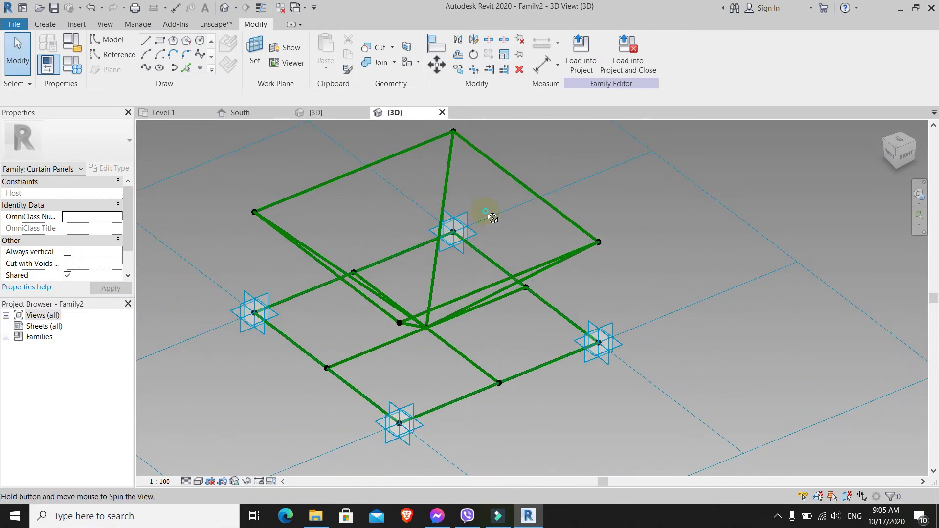
click(507, 171)
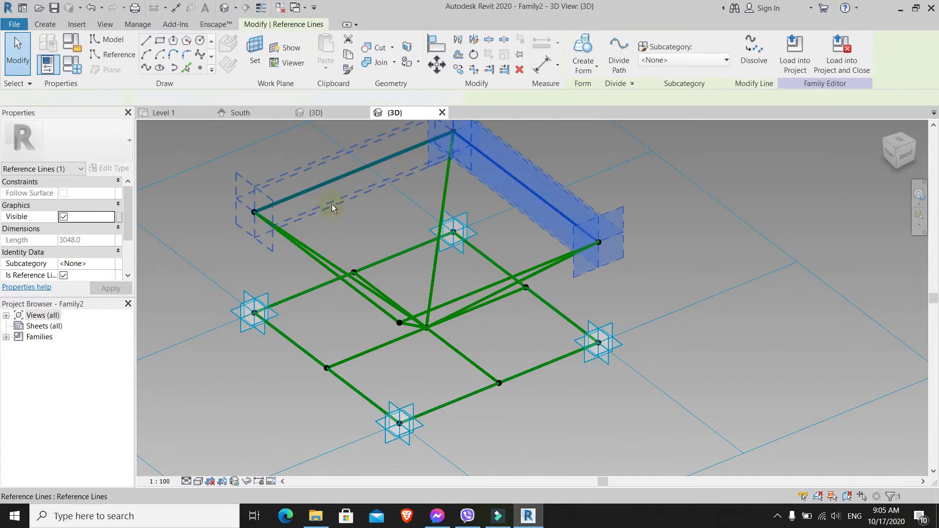
ctrl+click(300, 264)
ctrl+click(321, 264)
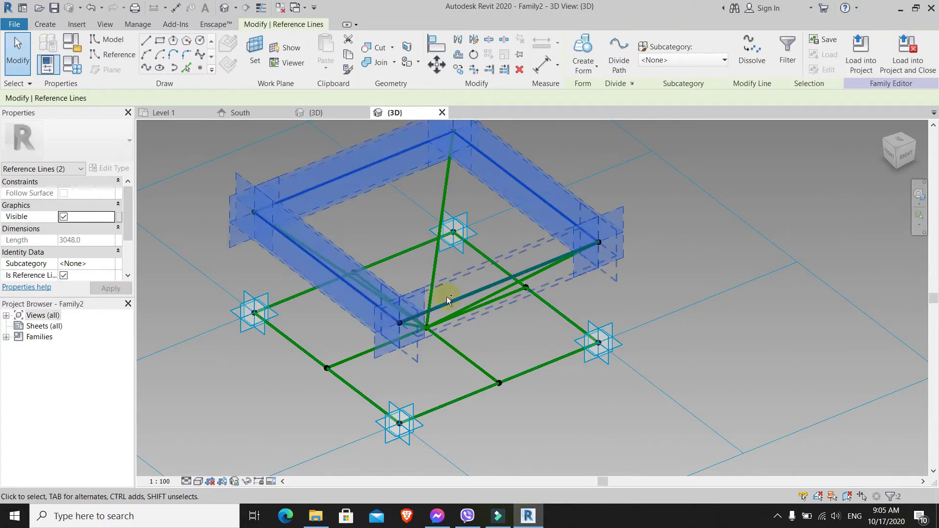
ctrl+click(478, 293)
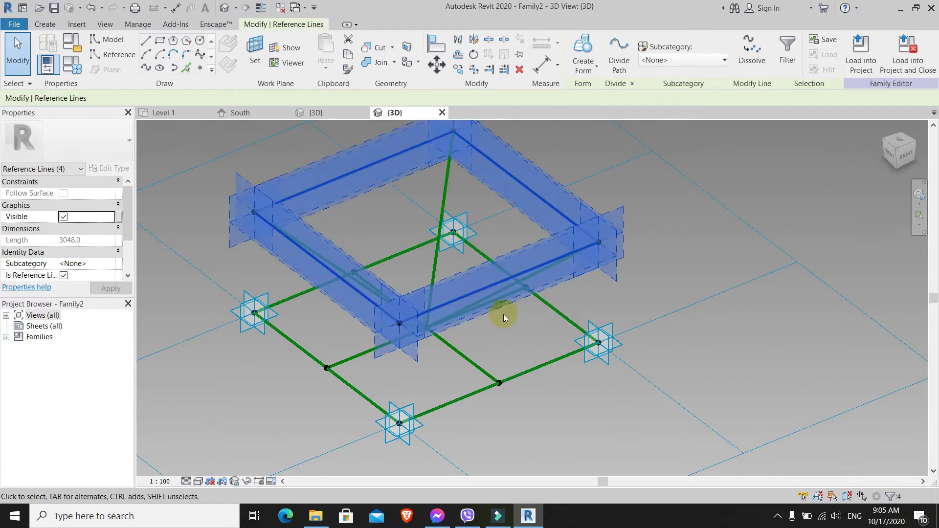
shift+middle_drag(504, 314, 541, 258)
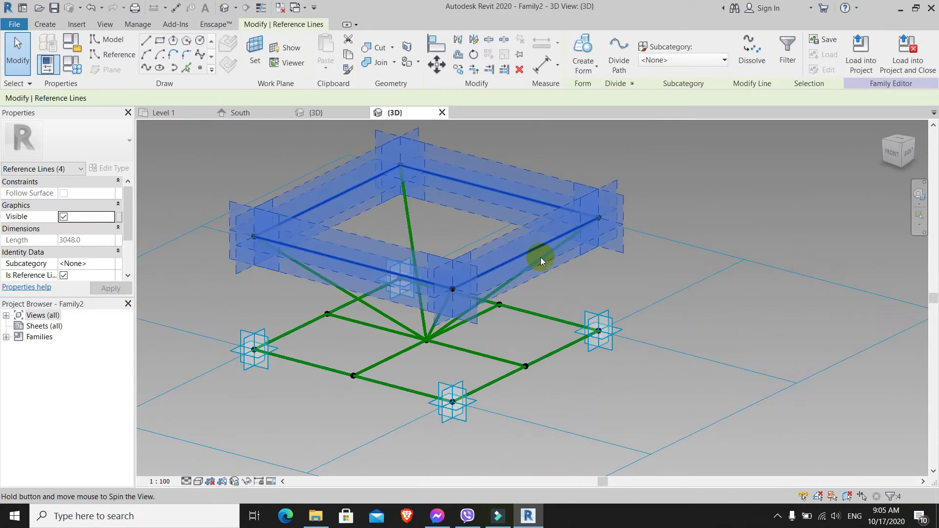
- Create a solid form from the raised square and reduce its Positive Offset from 1000.0 to 50.0
click(585, 53)
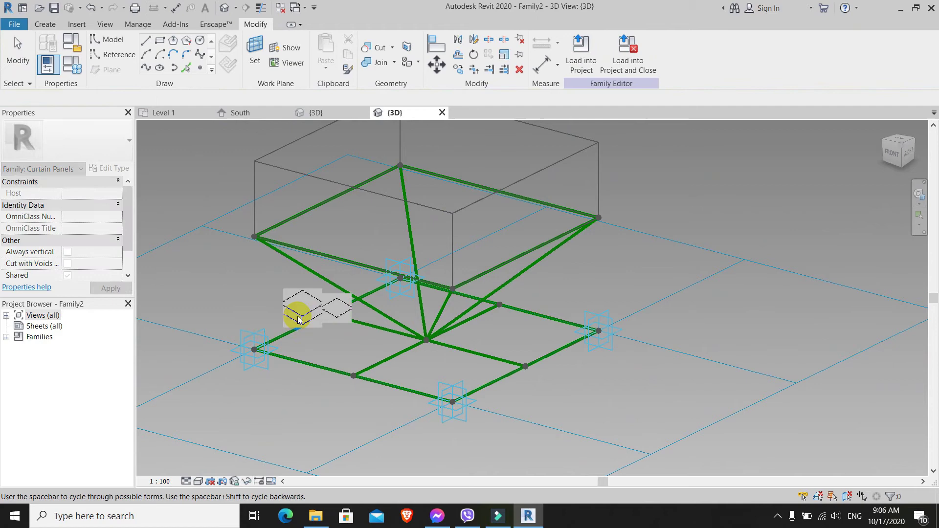
click(300, 320)
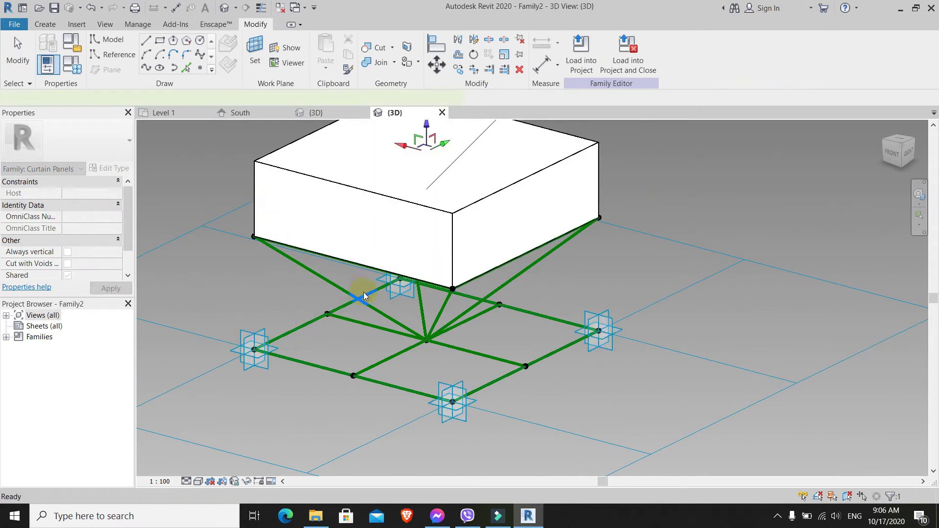
click(357, 281)
scroll(338, 272, down, 2)
scroll(250, 227, up, 1)
scroll(291, 239, up, 1)
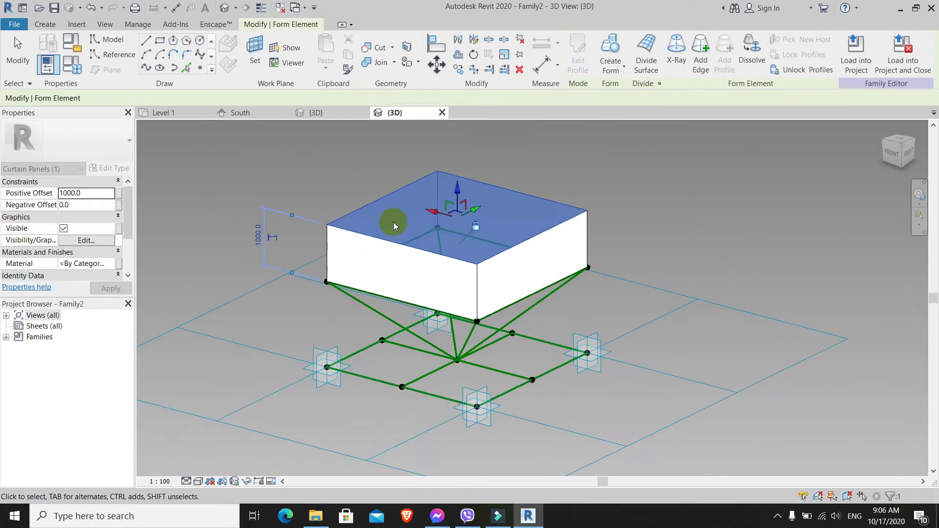
click(98, 196)
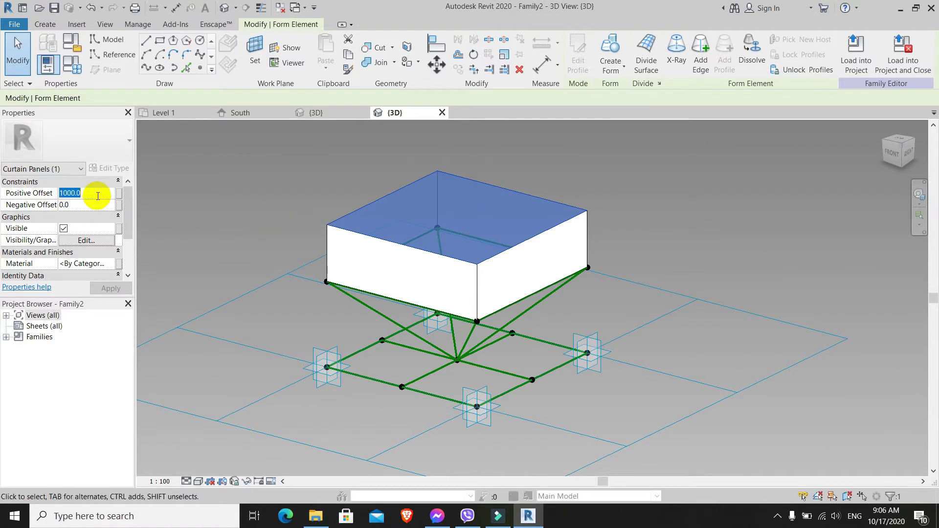
click(248, 201)
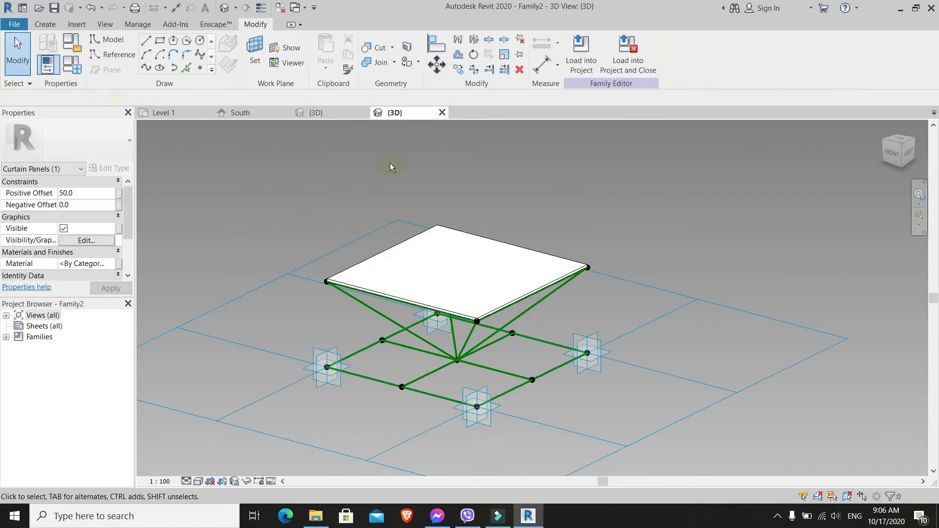
click(392, 296)
click(394, 228)
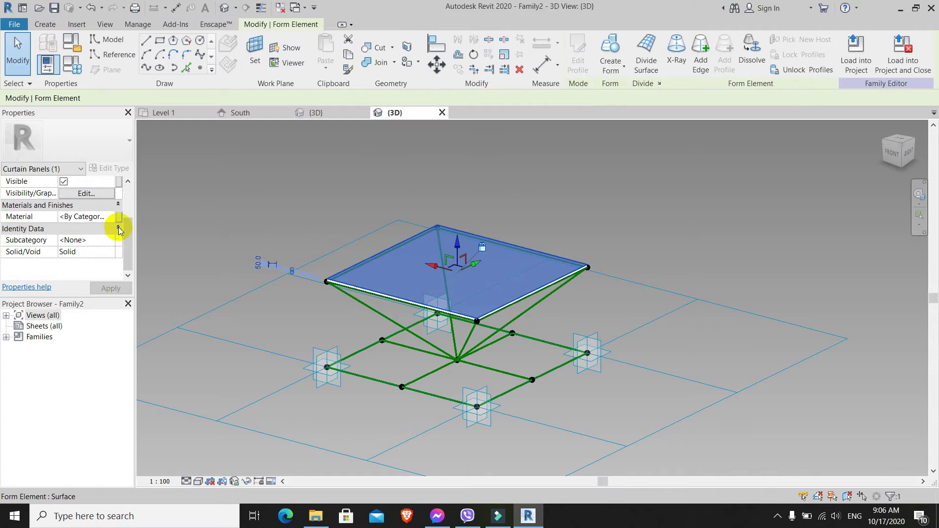
- Search the Material Browser for 'glass' and assign Door, Glazing to the top panel
click(112, 220)
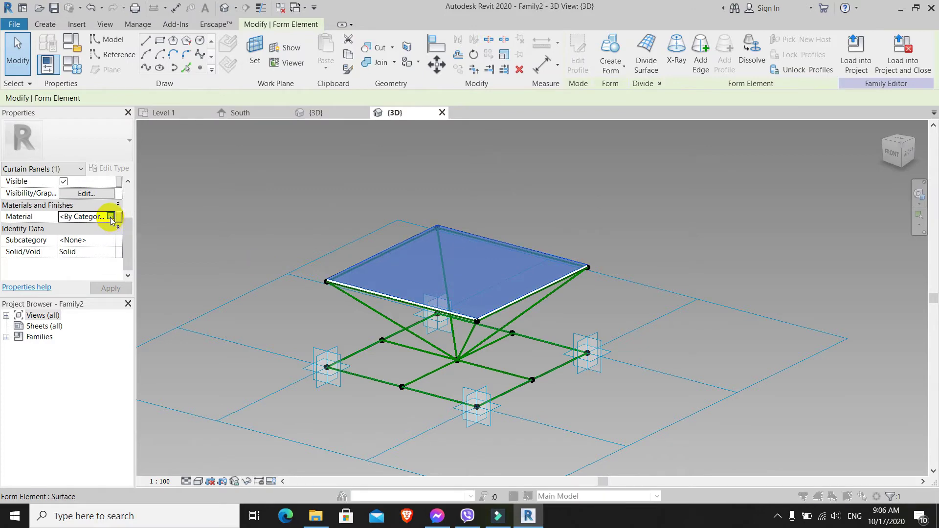
click(112, 218)
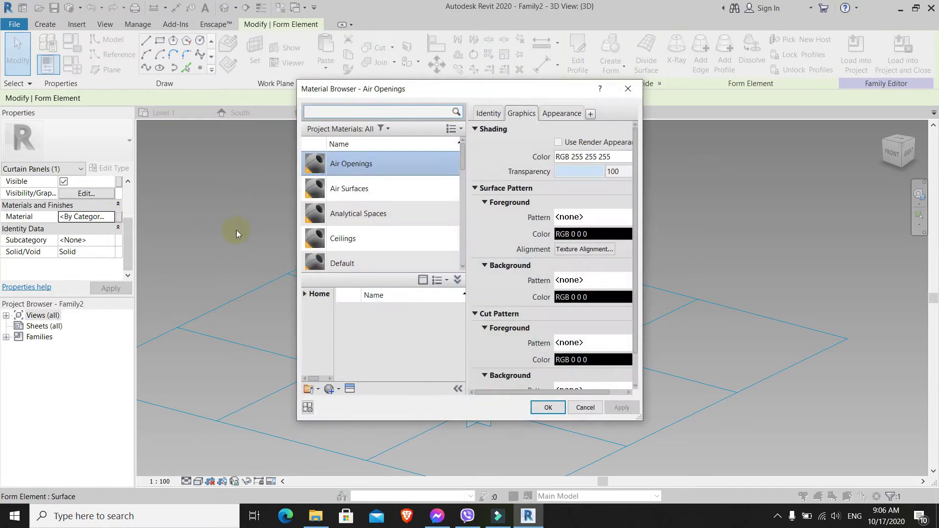
click(405, 115)
text(glass)
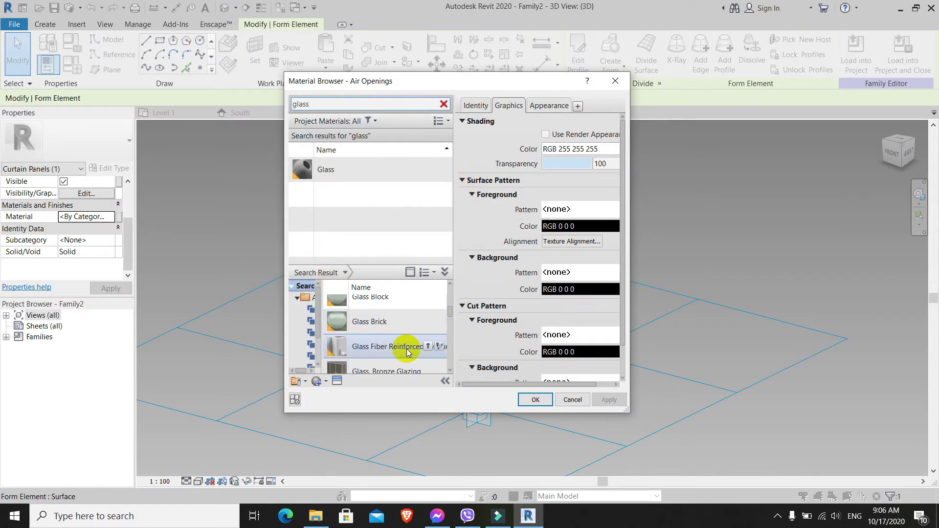
scroll(413, 346, down, 3)
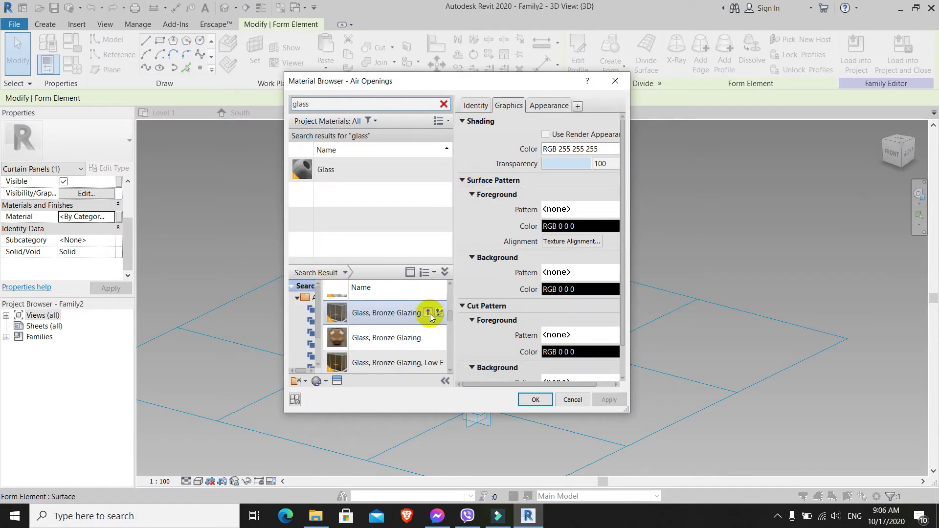
scroll(405, 327, up, 4)
scroll(405, 331, down, 1)
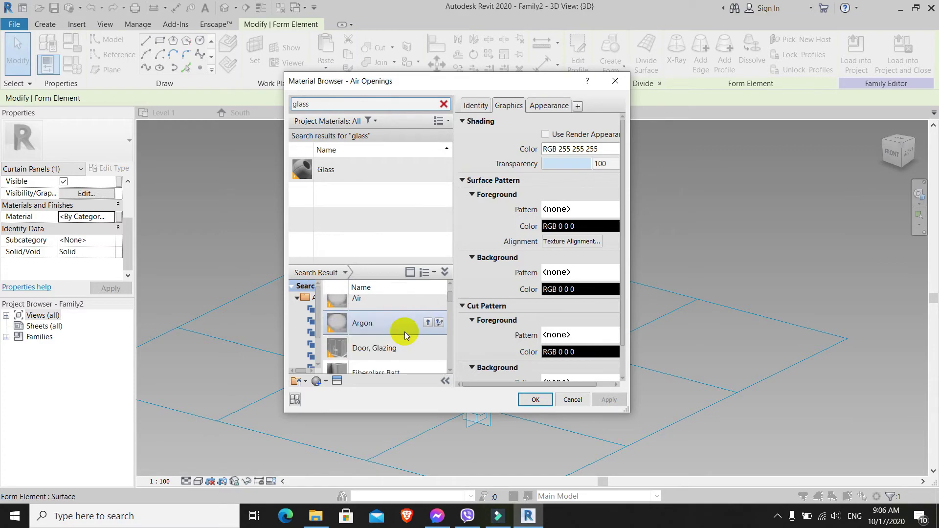
click(427, 348)
click(536, 400)
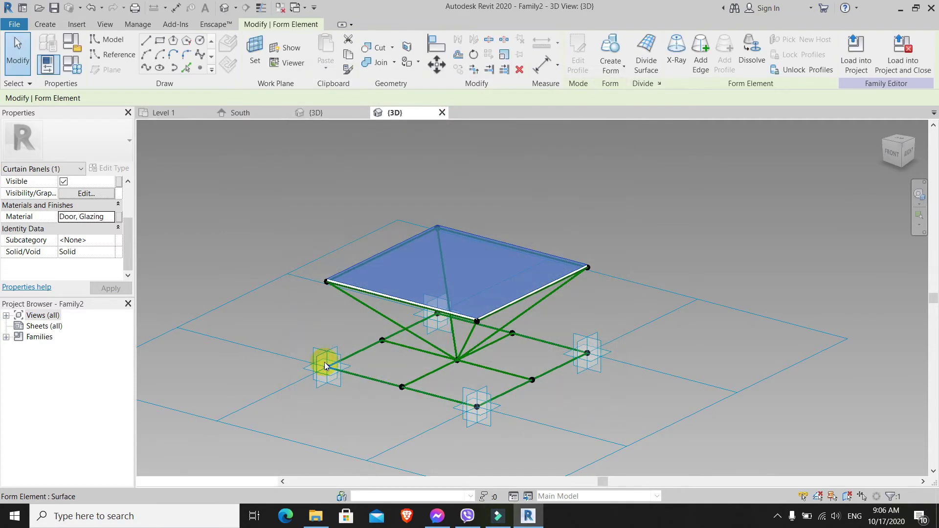
click(249, 263)
key(Escape)
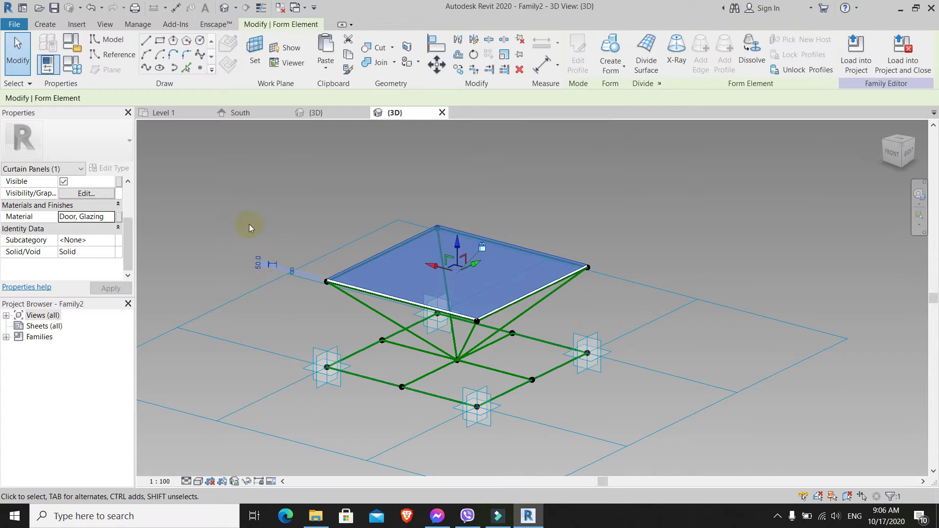
key(Escape)
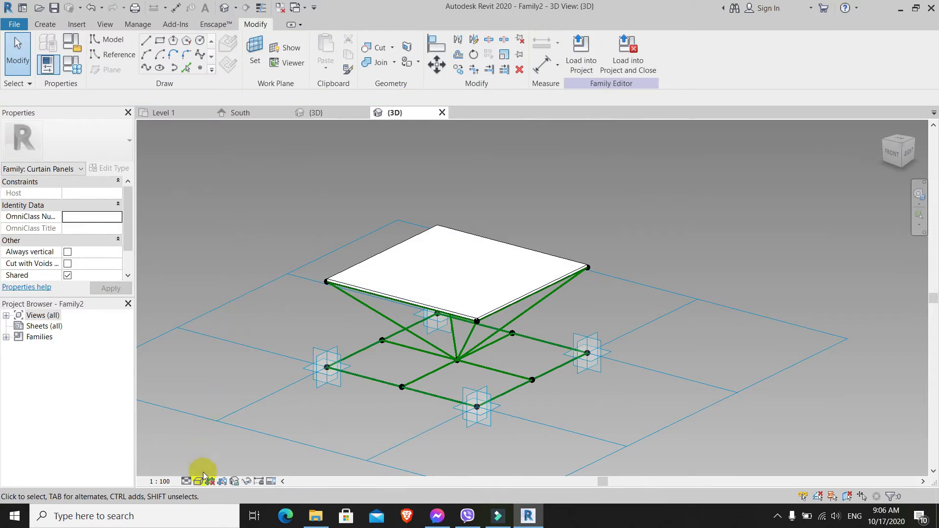
- Switch the 3D view to Realistic visual style and orbit to inspect the glazed panel
click(202, 485)
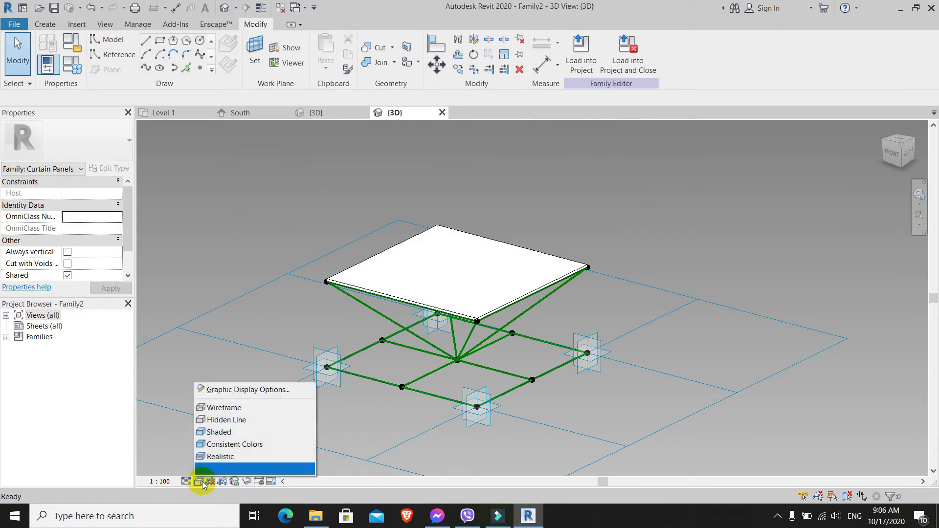
click(215, 457)
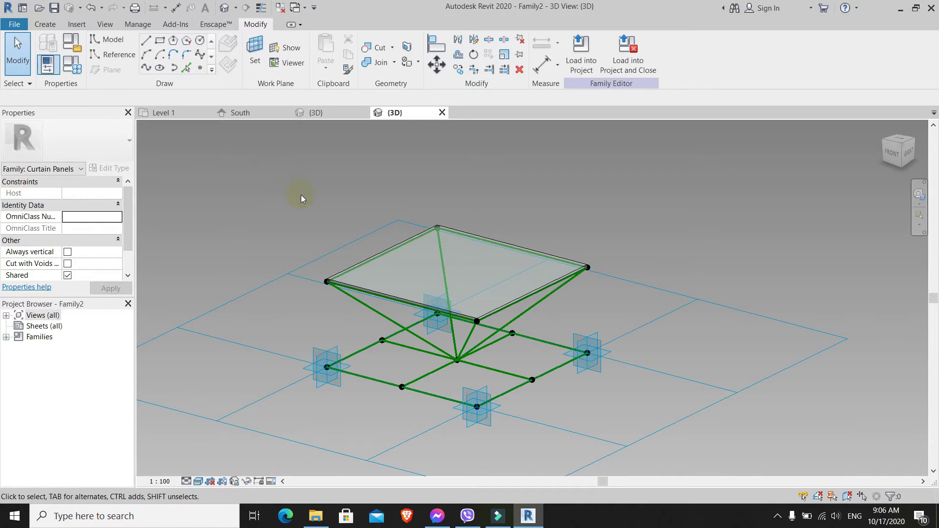
mouse_move(301, 194)
shift+middle_down()
mouse_move(556, 192)
mouse_move(562, 185)
mouse_move(335, 269)
mouse_move(279, 205)
mouse_move(299, 183)
shift+middle_up()
scroll(467, 224, up, 2)
scroll(640, 180, up, 2)
scroll(639, 180, down, 3)
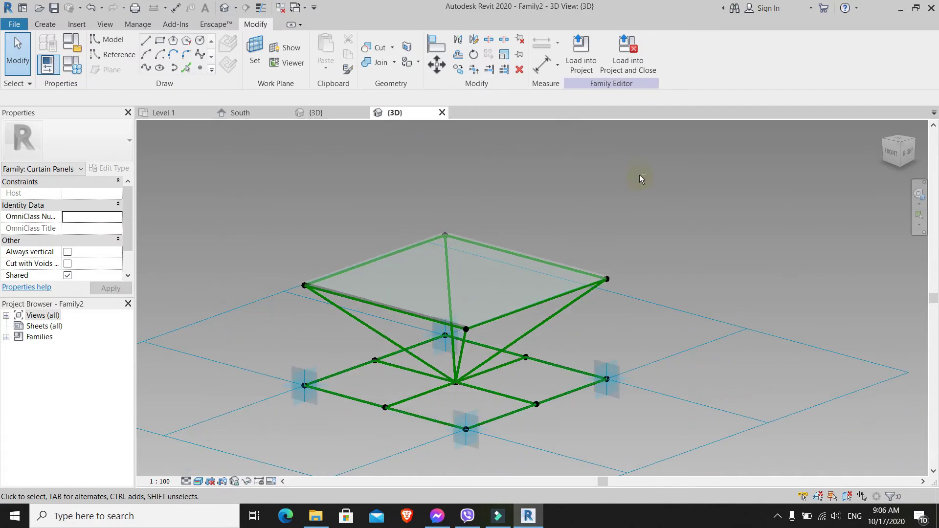
shift+middle_drag(639, 174, 592, 233)
scroll(615, 197, up, 1)
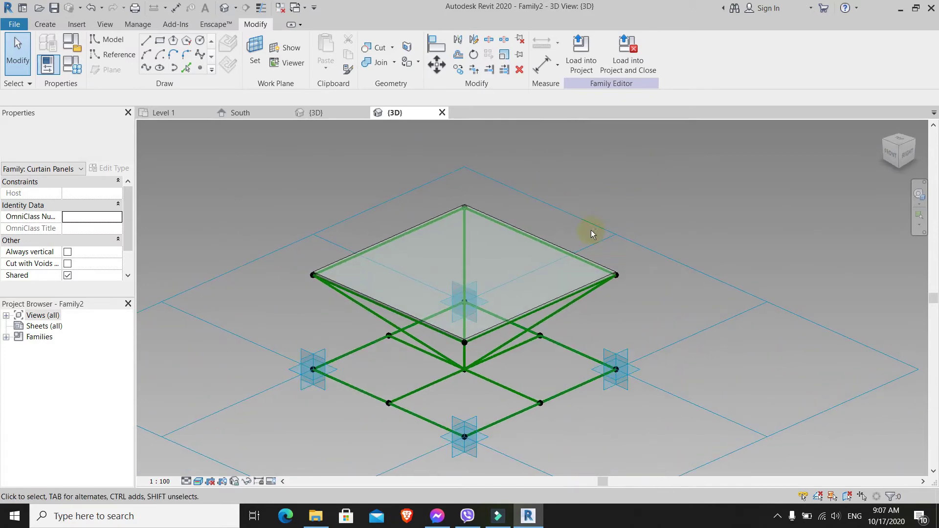
shift+middle_drag(457, 292, 357, 219)
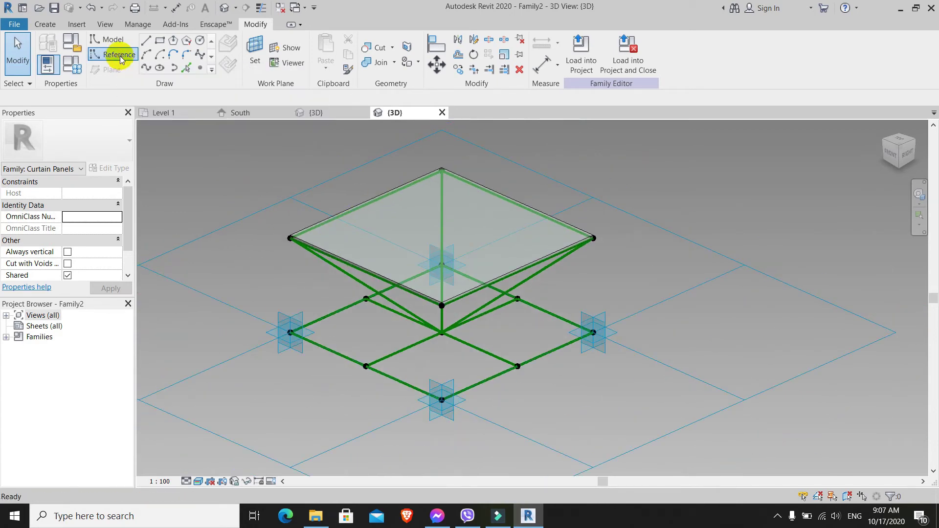
click(199, 68)
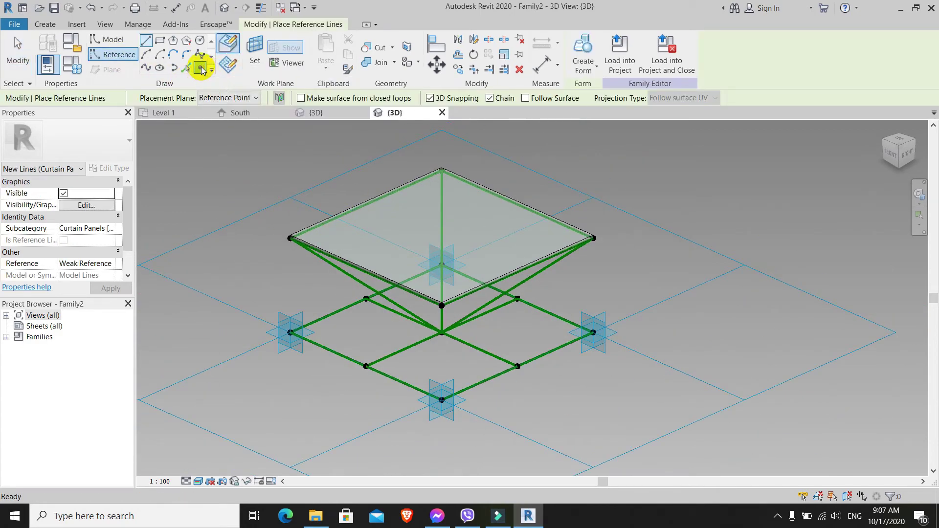
scroll(335, 252, up, 6)
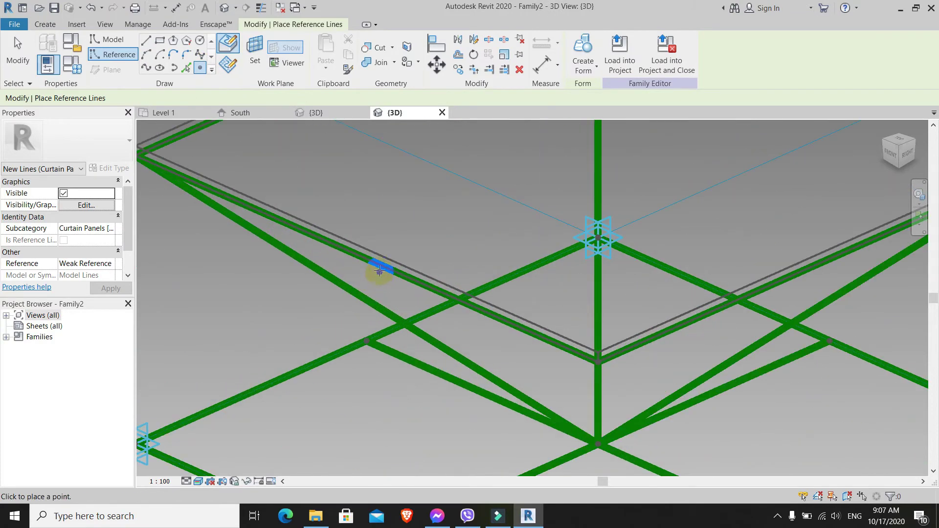
scroll(363, 257, down, 5)
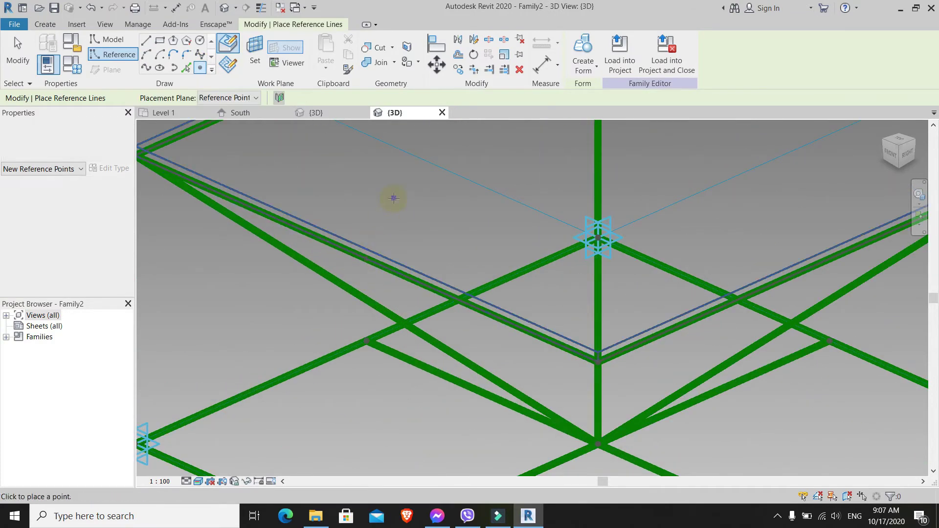
click(262, 8)
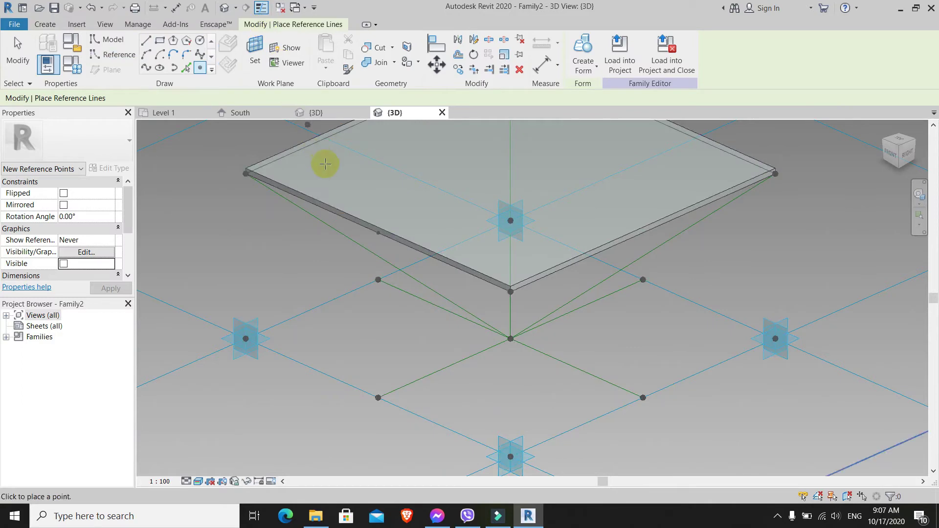
key(Escape)
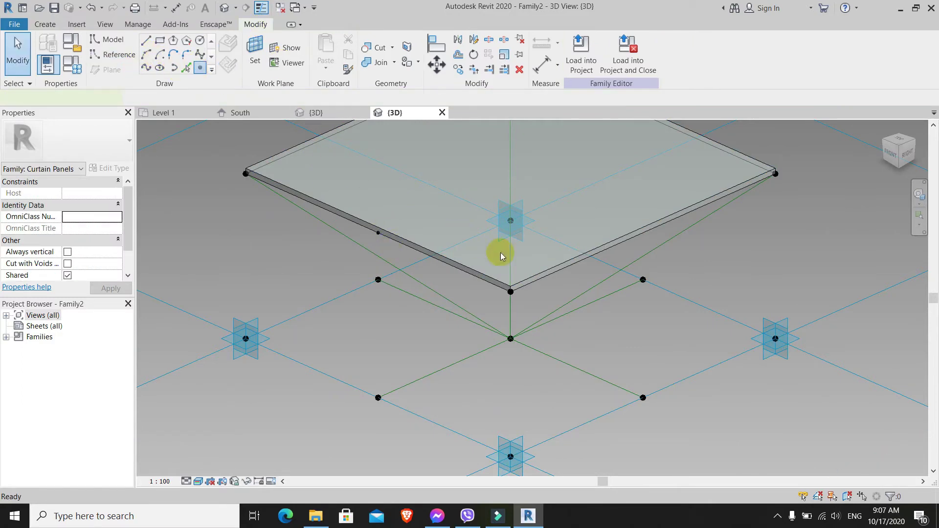
key(l)
key(i)
shift+middle_drag(499, 260, 435, 302)
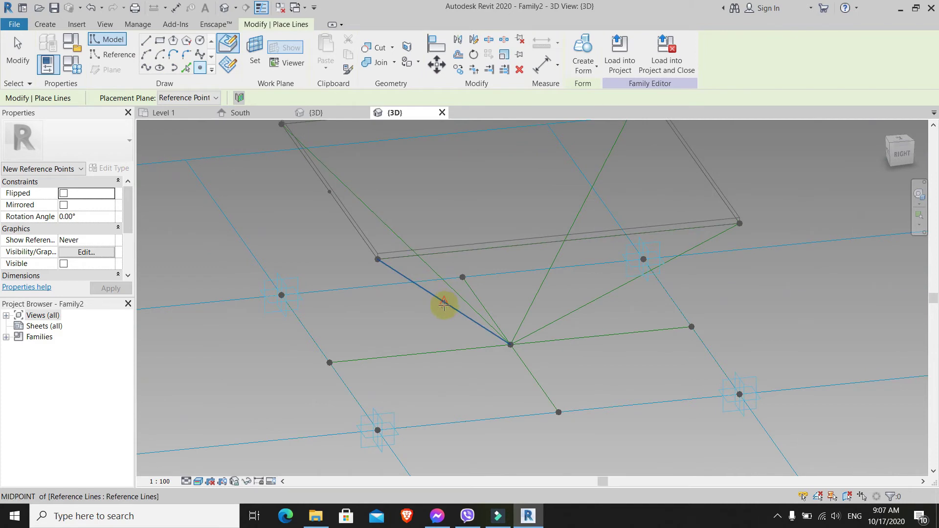
click(444, 304)
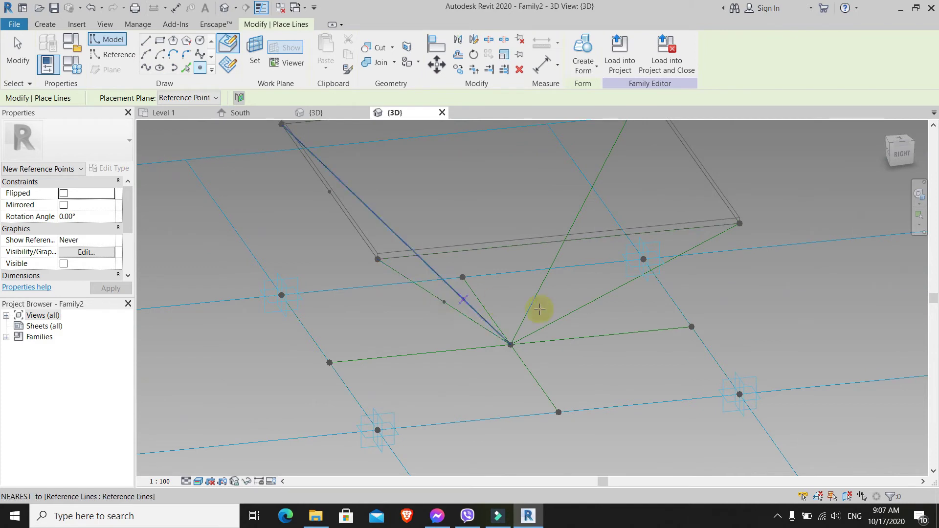
click(624, 286)
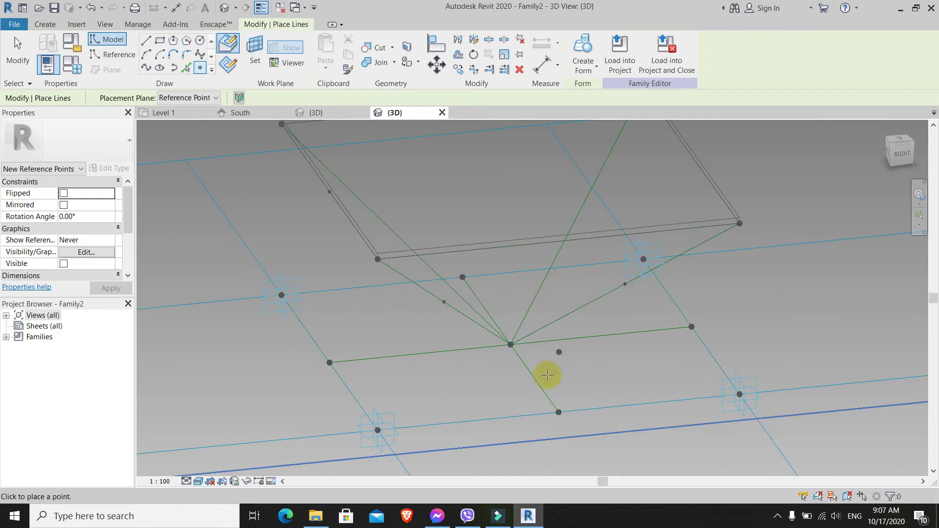
click(600, 333)
shift+middle_drag(544, 371, 598, 357)
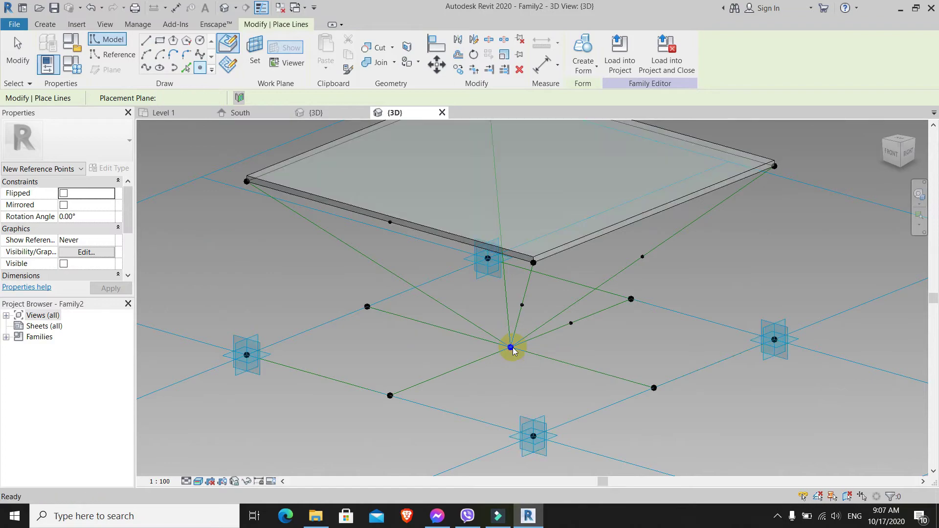
key(Escape)
shift+middle_drag(430, 325, 385, 260)
scroll(413, 218, up, 3)
shift+middle_drag(413, 218, 438, 310)
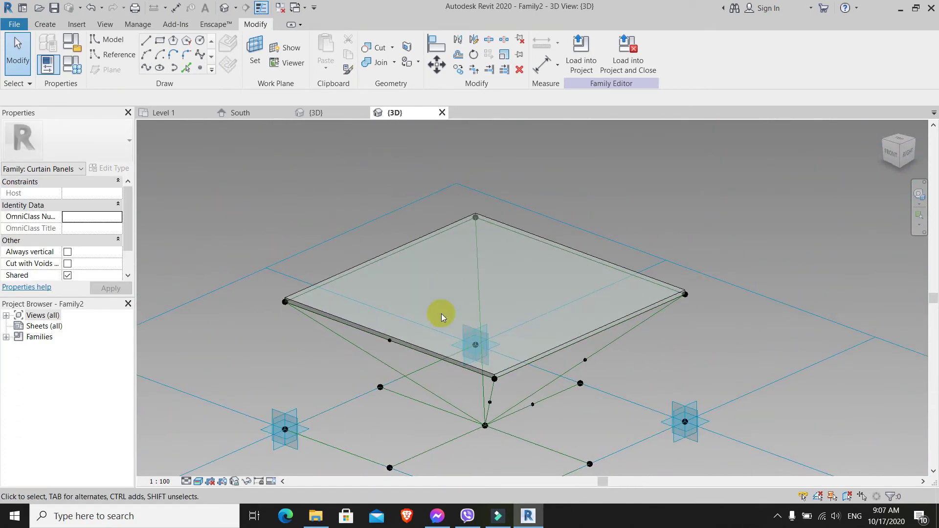
scroll(432, 287, down, 2)
scroll(460, 202, up, 3)
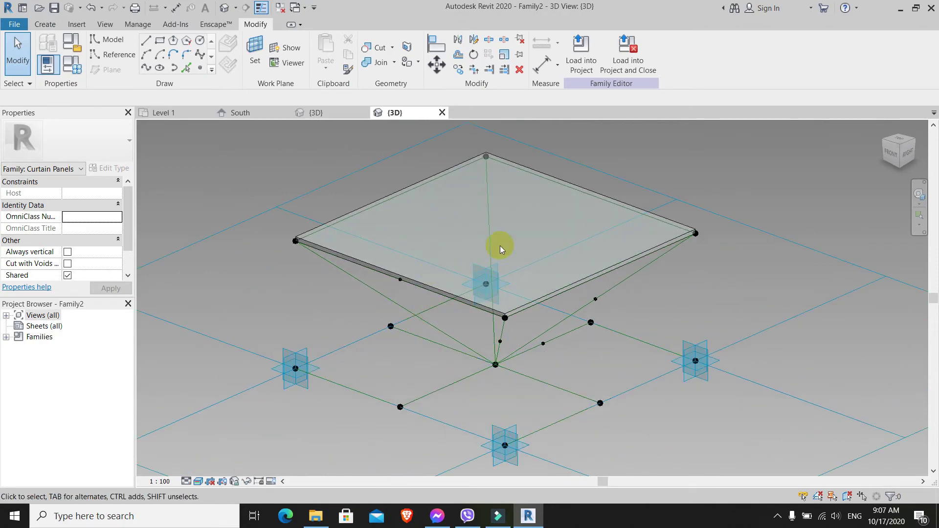
scroll(571, 234, down, 2)
scroll(543, 235, up, 3)
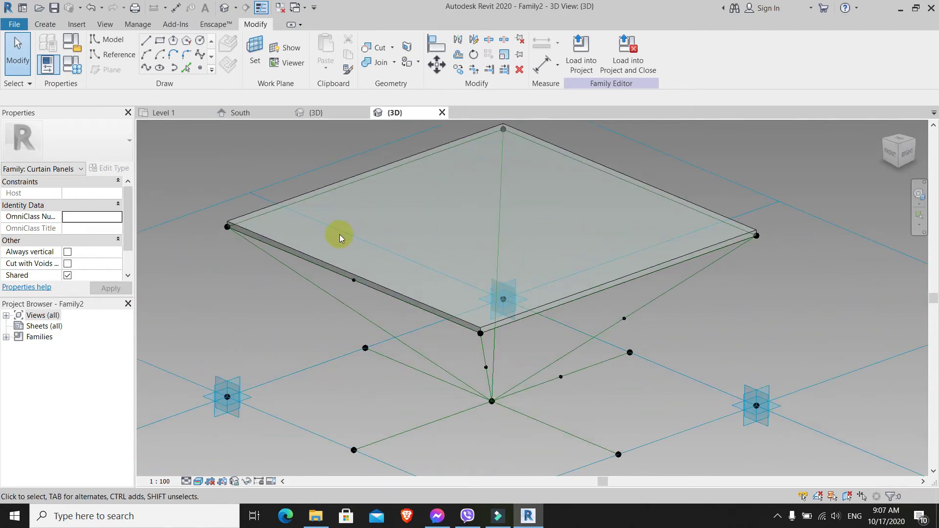
- Start a model-line circle with the near edge's midpoint reference point as work plane
click(117, 39)
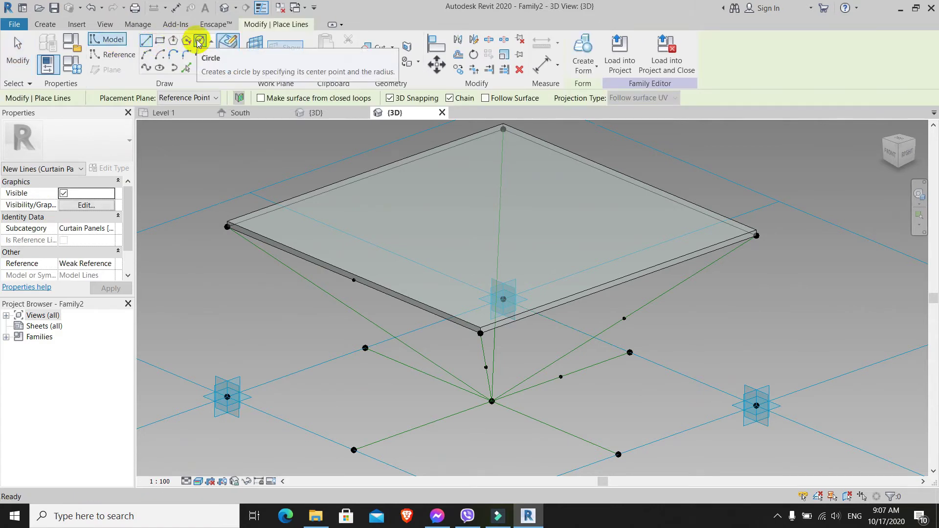
click(261, 48)
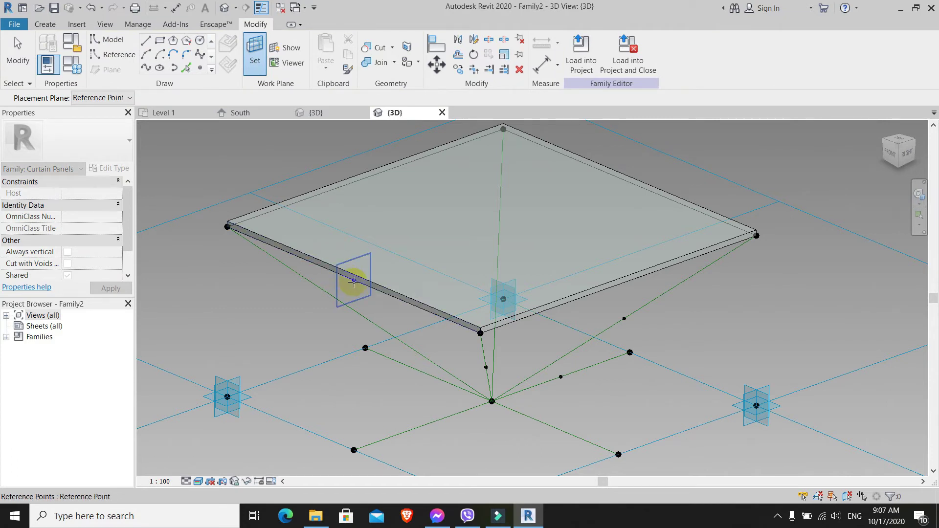
click(353, 282)
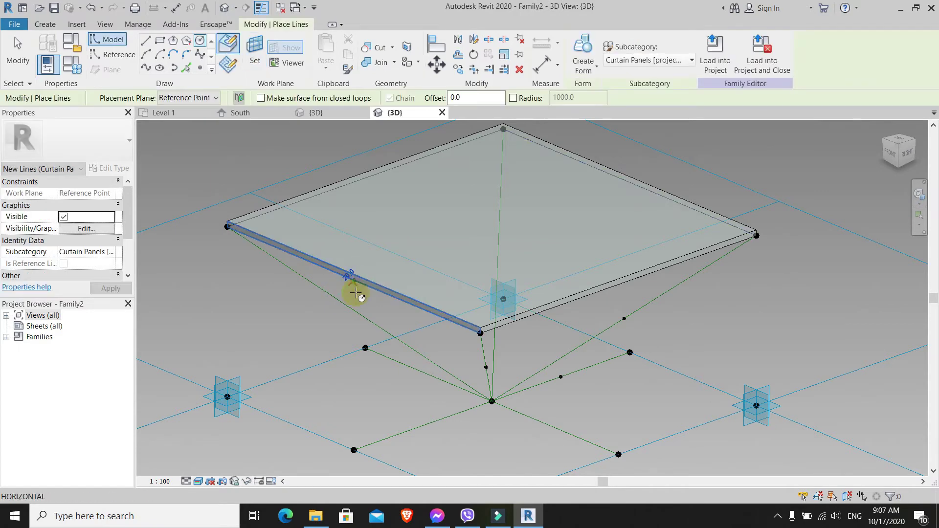
mouse_move(362, 301)
shift+middle_down()
mouse_move(408, 310)
mouse_move(448, 336)
mouse_move(446, 325)
shift+middle_up()
key(Escape)
click(190, 44)
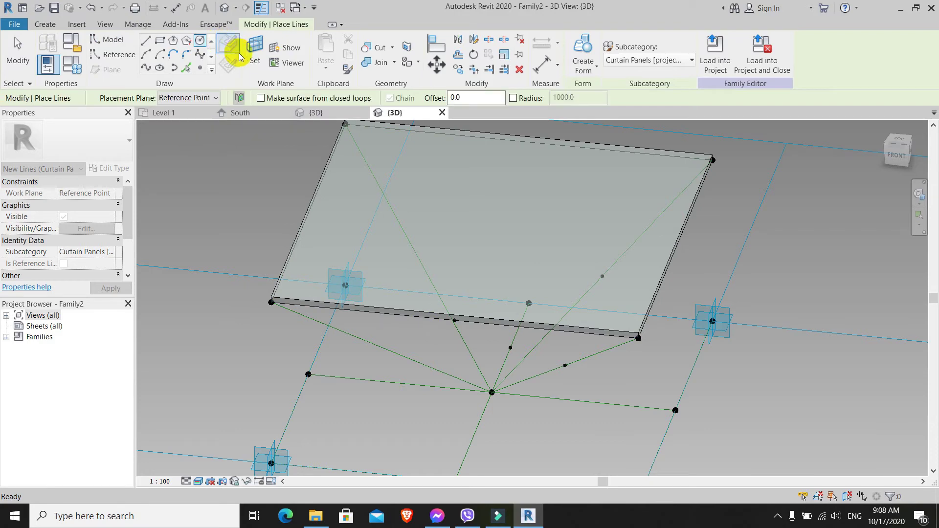
shift+middle_drag(300, 184, 262, 195)
click(262, 62)
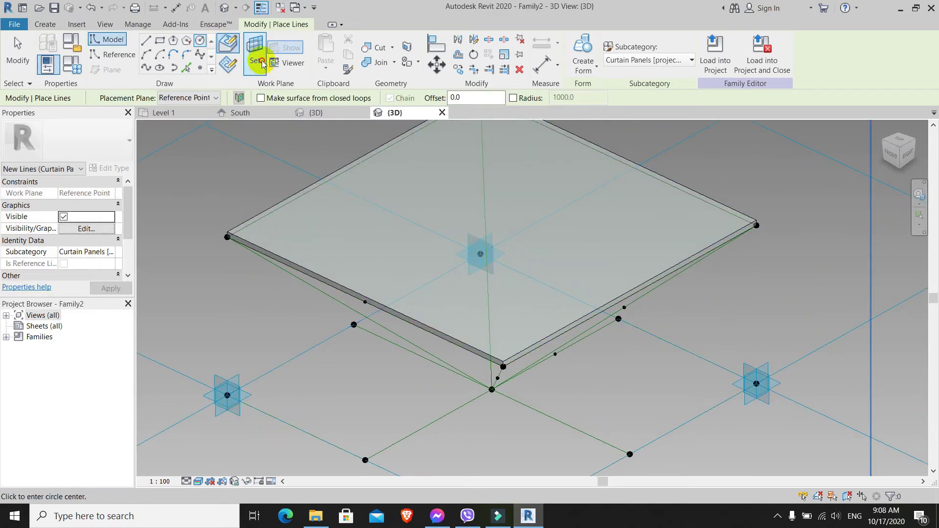
click(368, 302)
key(Escape)
scroll(368, 302, up, 3)
key(Return)
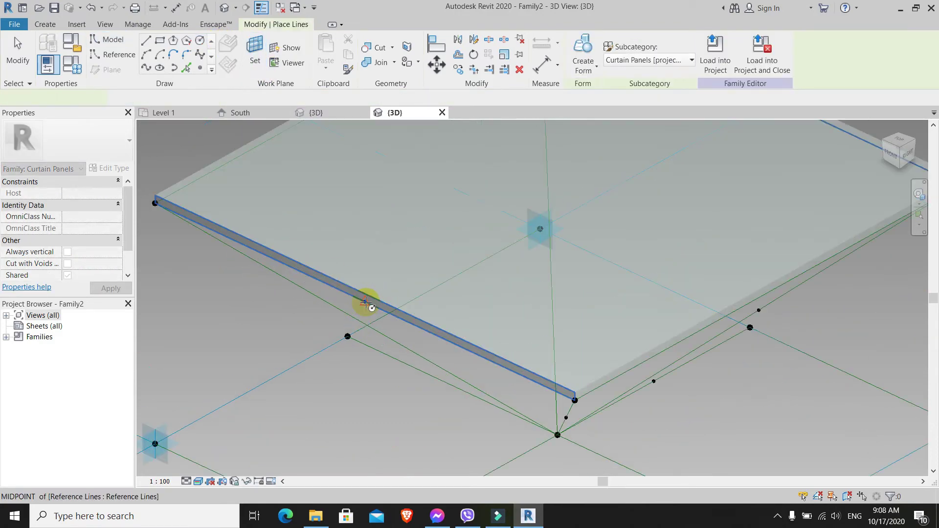
click(366, 303)
shift+middle_drag(384, 330, 294, 325)
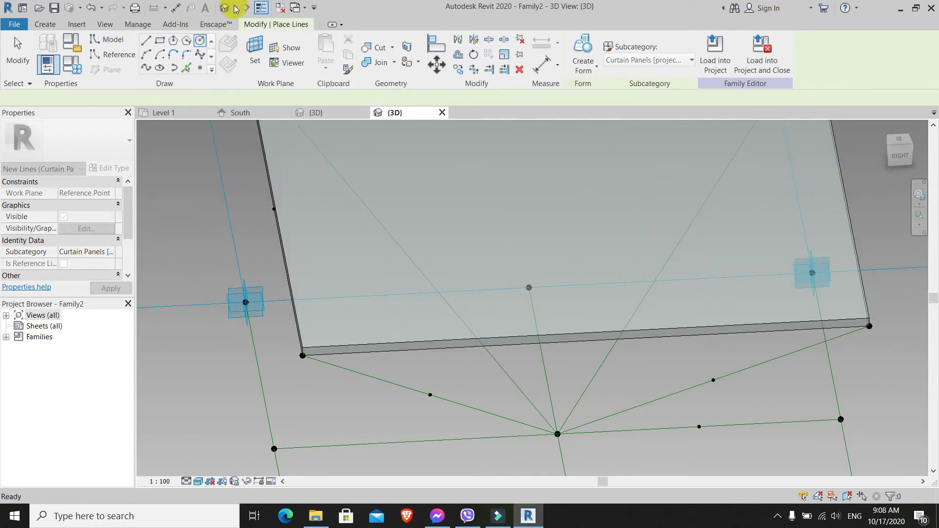
- Draw a circle of radius 100 centred on the panel-edge reference point
click(254, 53)
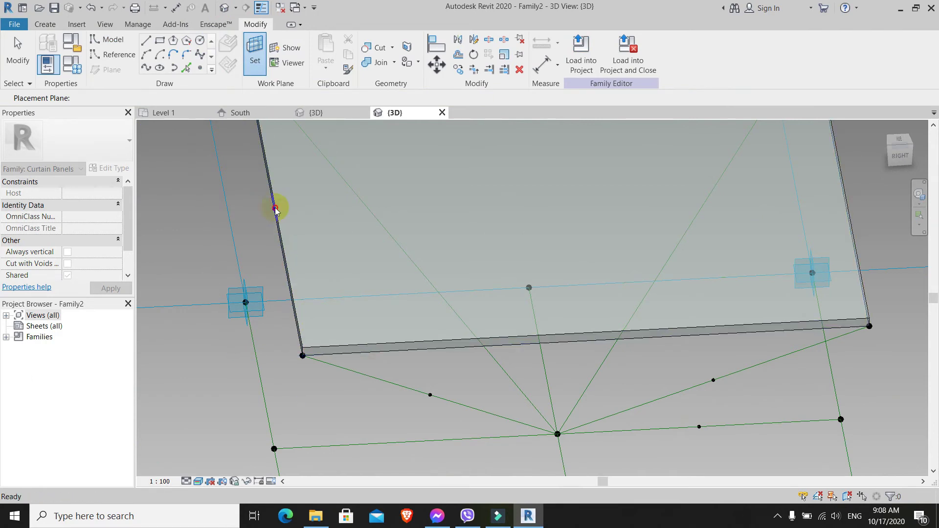
click(199, 40)
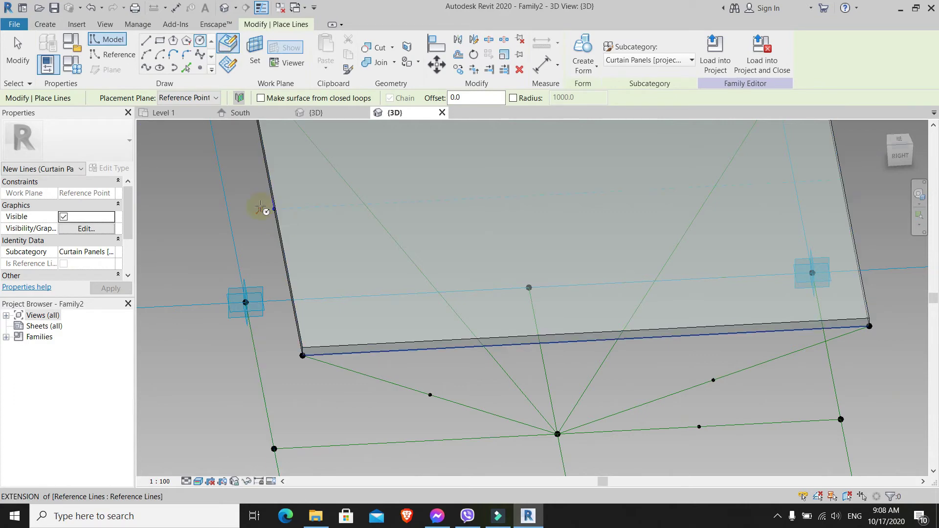
click(273, 209)
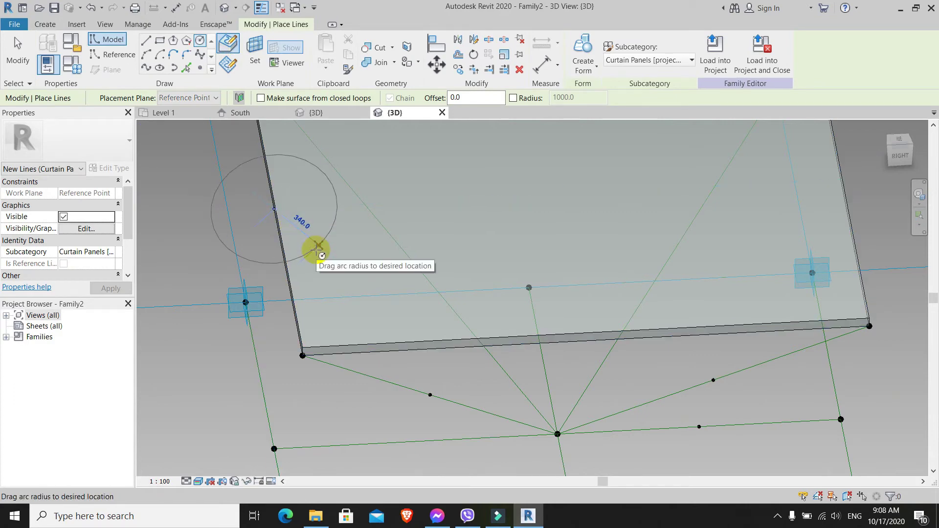
shift+middle_drag(304, 284, 372, 273)
scroll(387, 303, down, 5)
scroll(372, 273, up, 2)
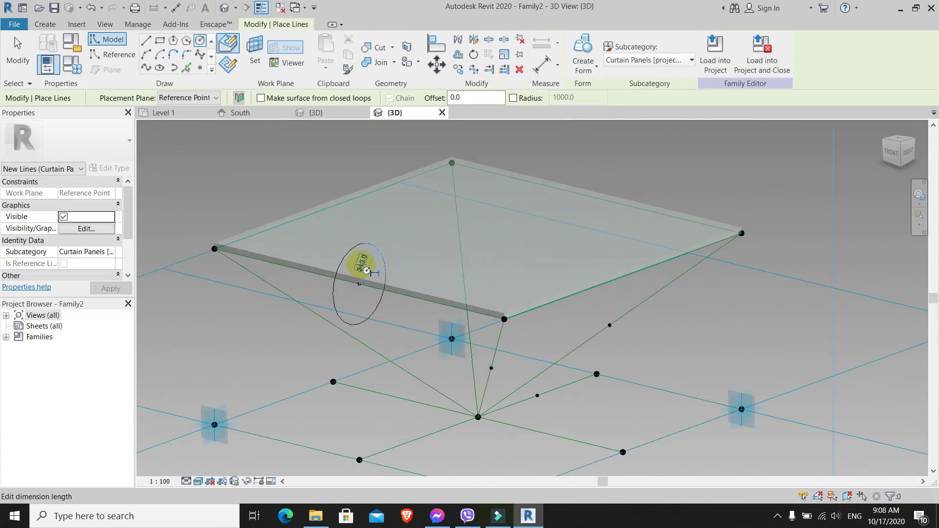
click(361, 268)
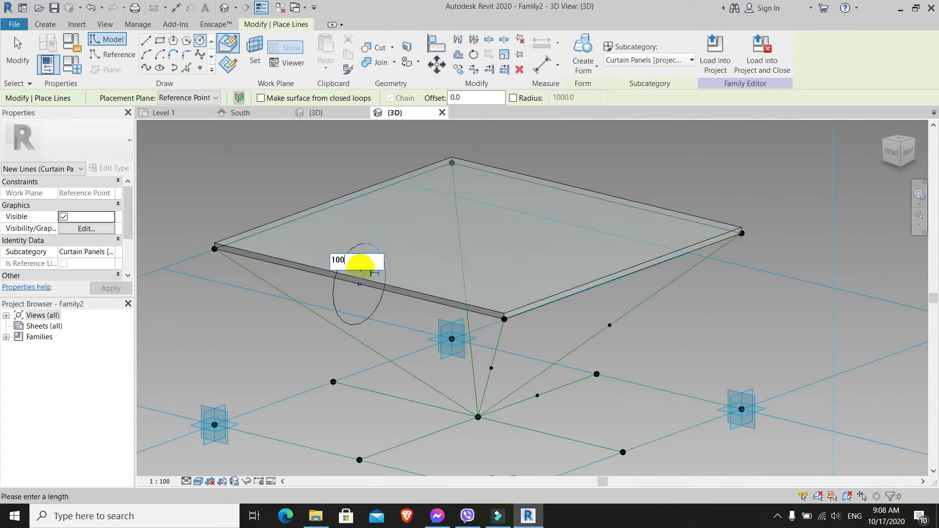
key(Return)
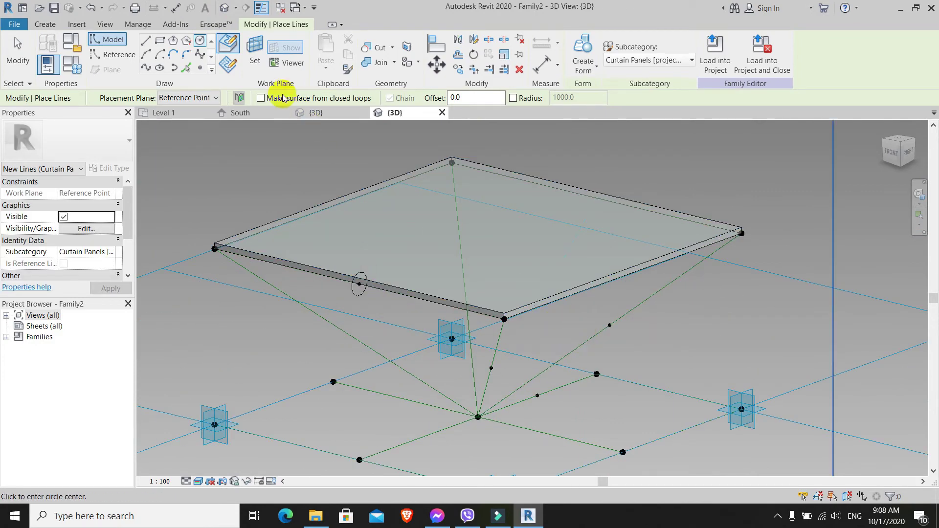
- Try a radius-50 circle on the right diagonal's reference point, cancelling after the too-small error
key(Escape)
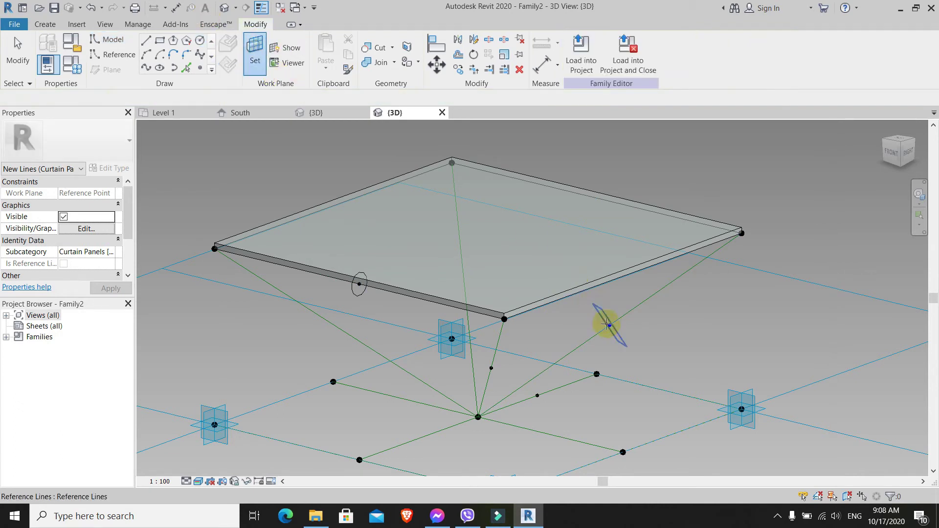
click(609, 326)
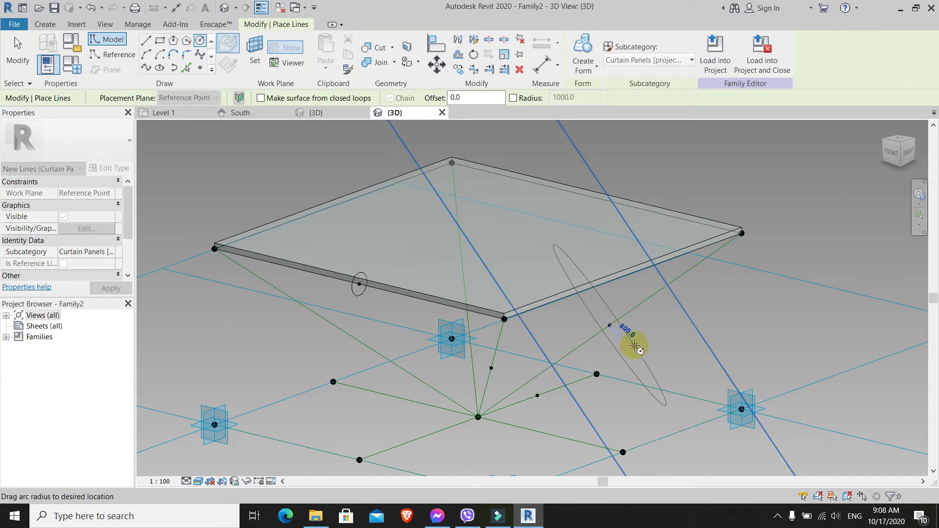
text(5)
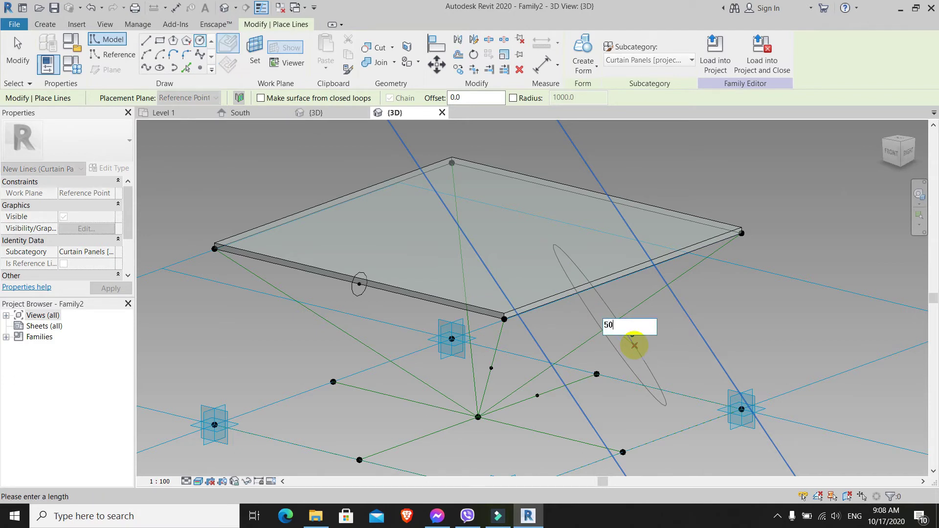
text(0)
key(Return)
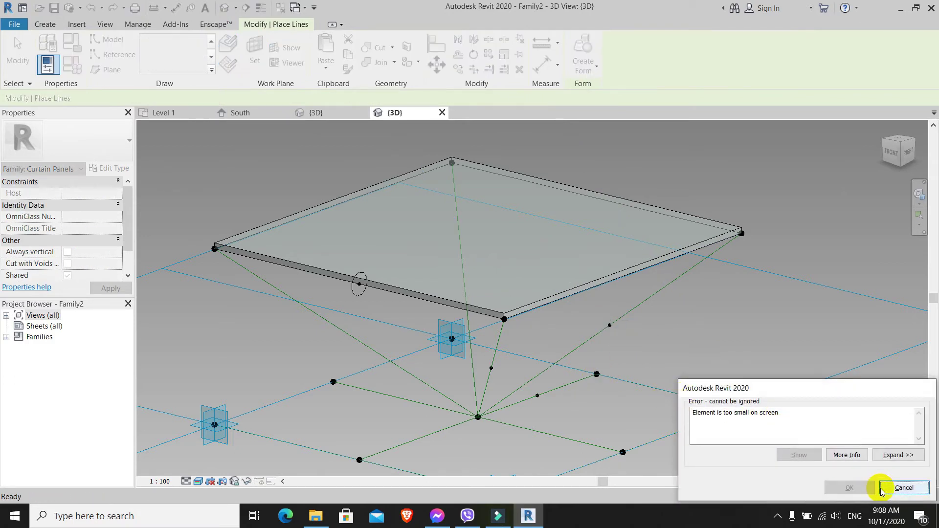
key(Escape)
key(Escape)
- Draw a radius-50 circle centred on the right diagonal's reference point
mouse_move(652, 333)
shift+middle_down()
mouse_move(621, 357)
mouse_move(645, 331)
shift+middle_up()
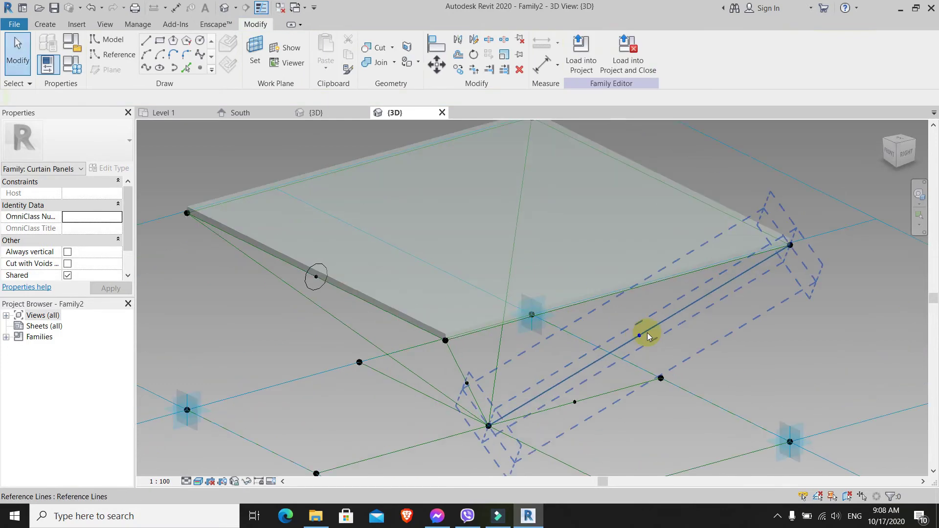
click(254, 52)
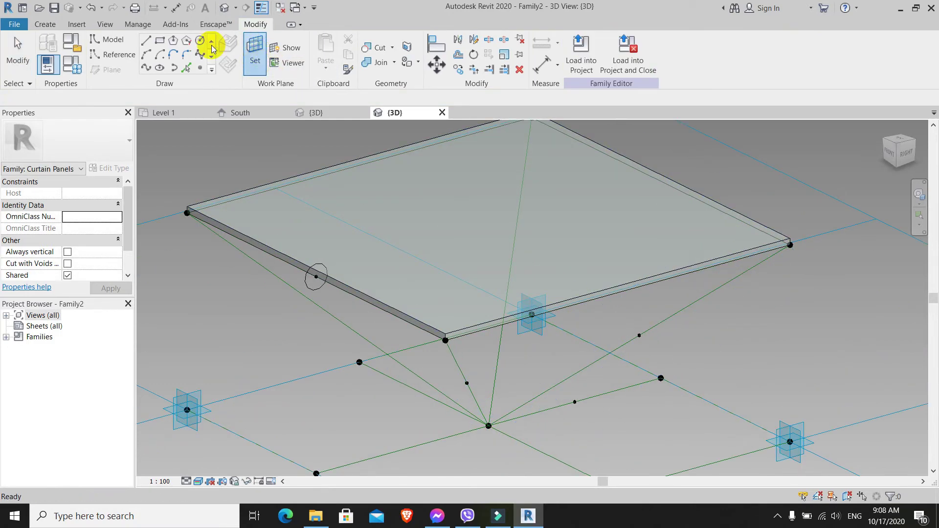
click(120, 41)
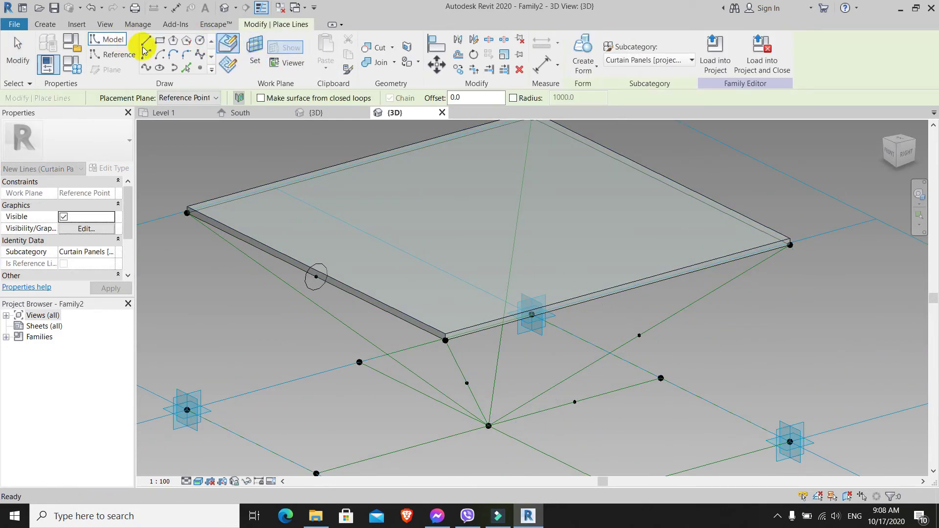
click(200, 40)
click(249, 49)
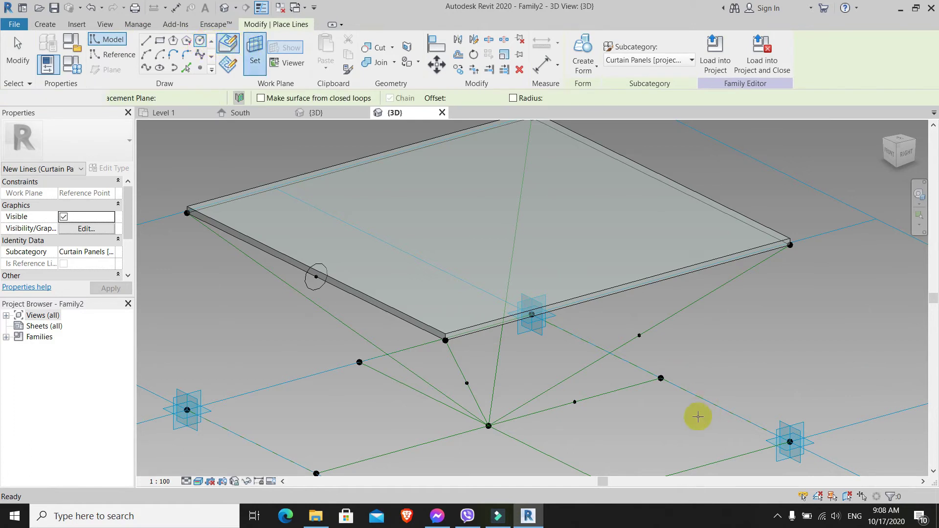
click(638, 336)
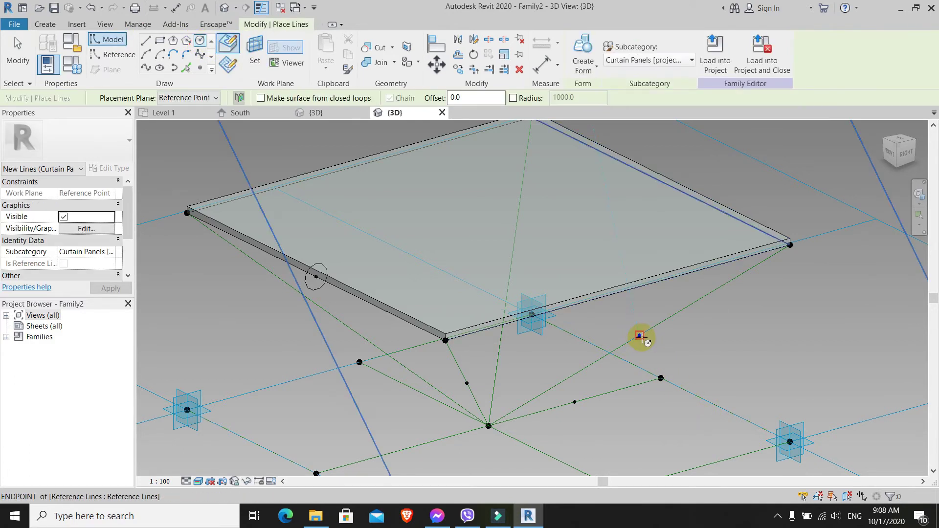
click(640, 336)
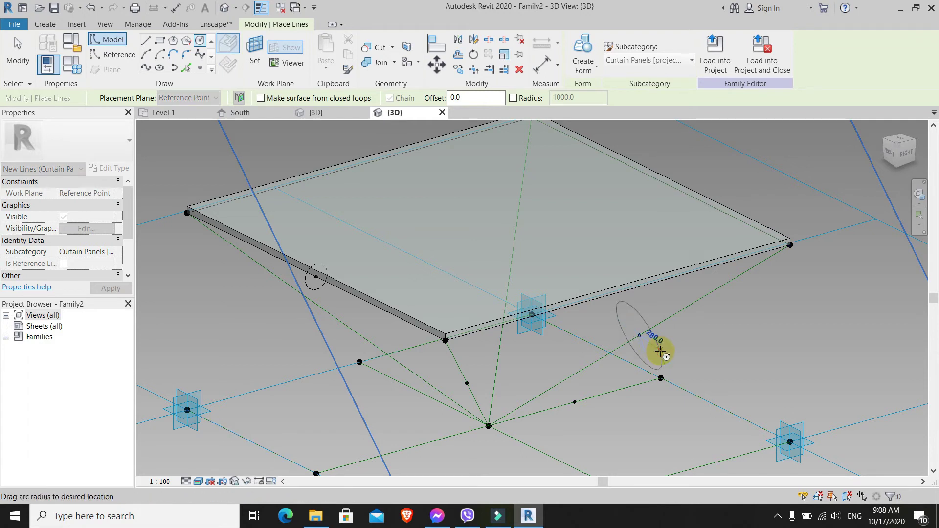
click(659, 347)
click(645, 324)
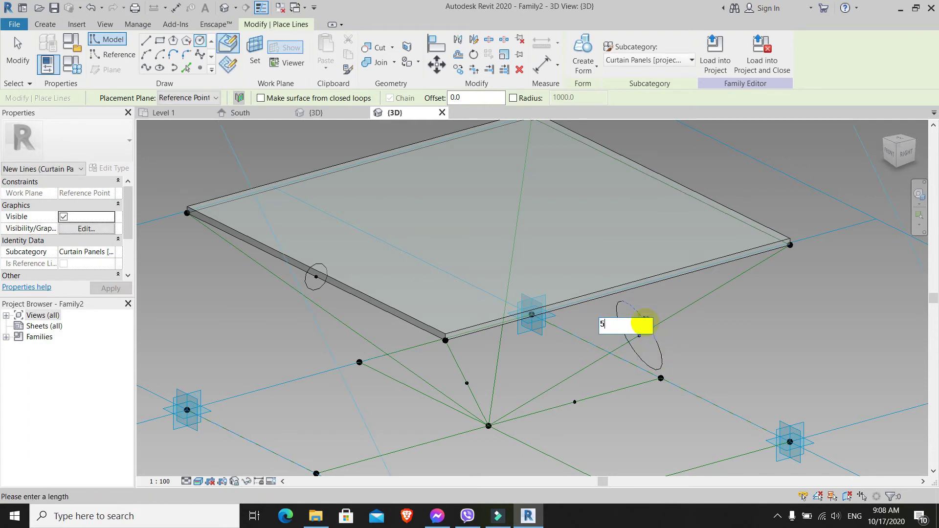
key(Return)
- Draw another radius-50 circle centred on the lower diagonal's reference point
shift+middle_drag(629, 335, 460, 372)
scroll(460, 372, up, 5)
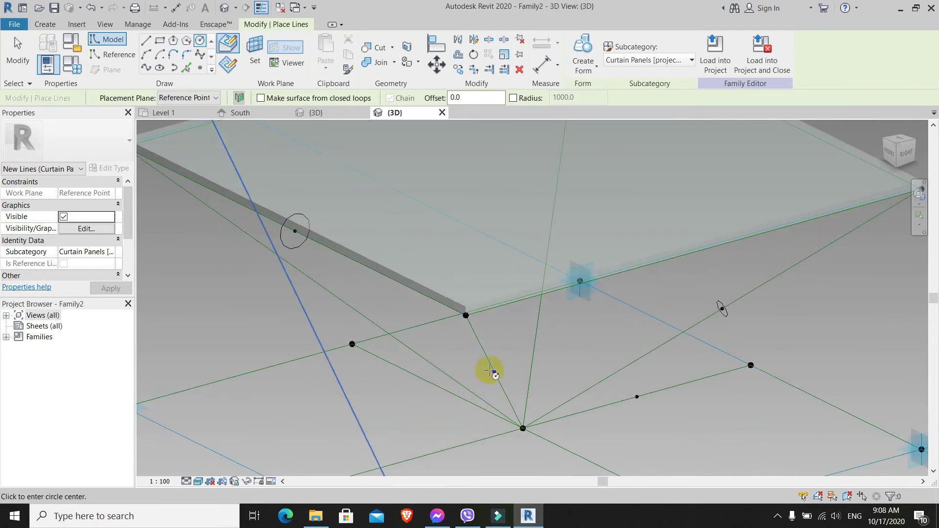
click(255, 54)
click(498, 372)
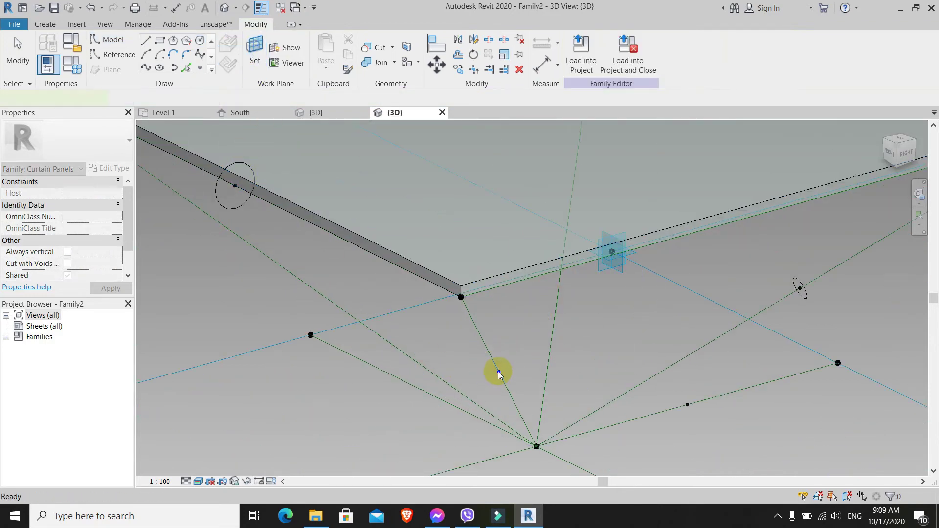
click(498, 372)
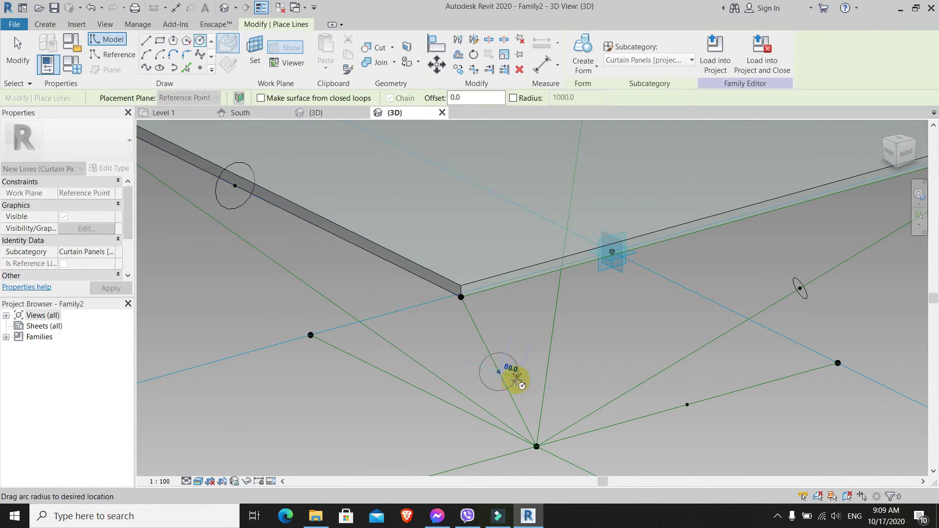
text(50)
key(Return)
scroll(514, 342, down, 3)
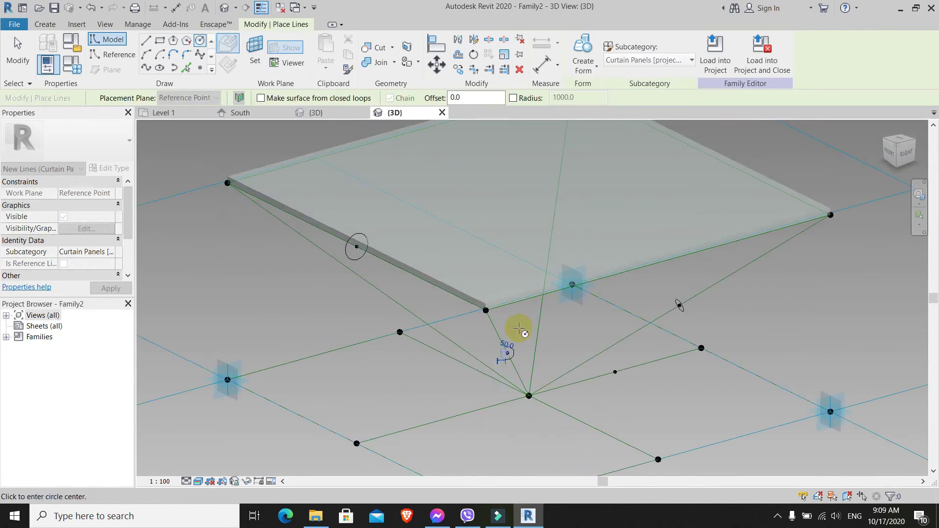
key(Escape)
key(Escape)
- Draw a circle on the lower line's midpoint reference point
shift+middle_drag(626, 410, 619, 409)
scroll(636, 410, up, 3)
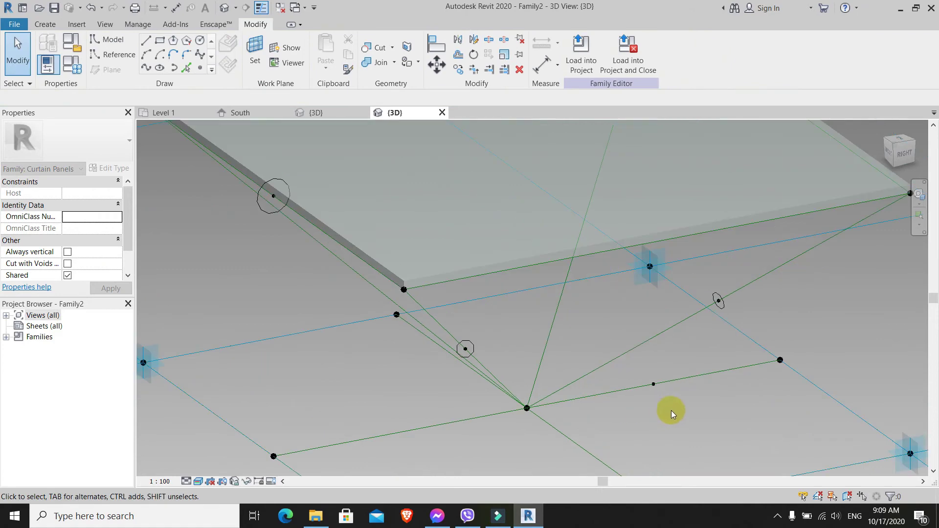
click(118, 47)
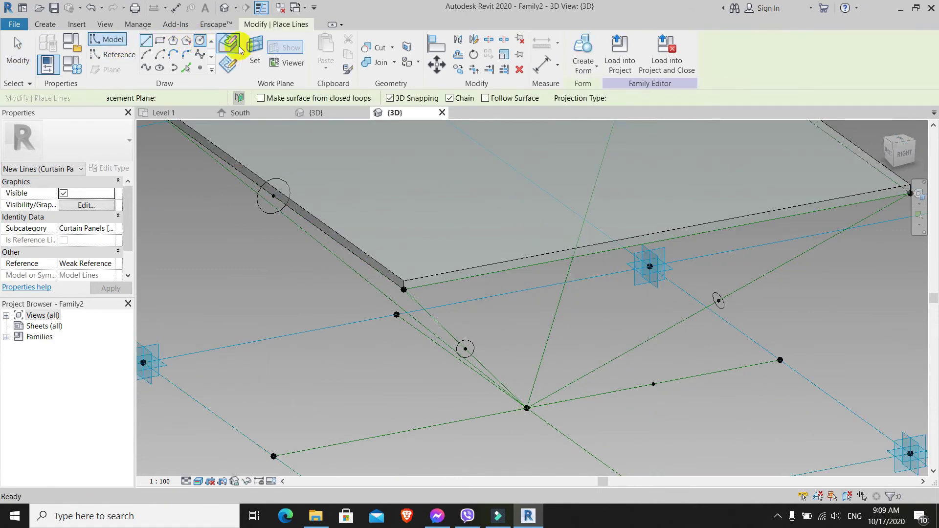
click(253, 49)
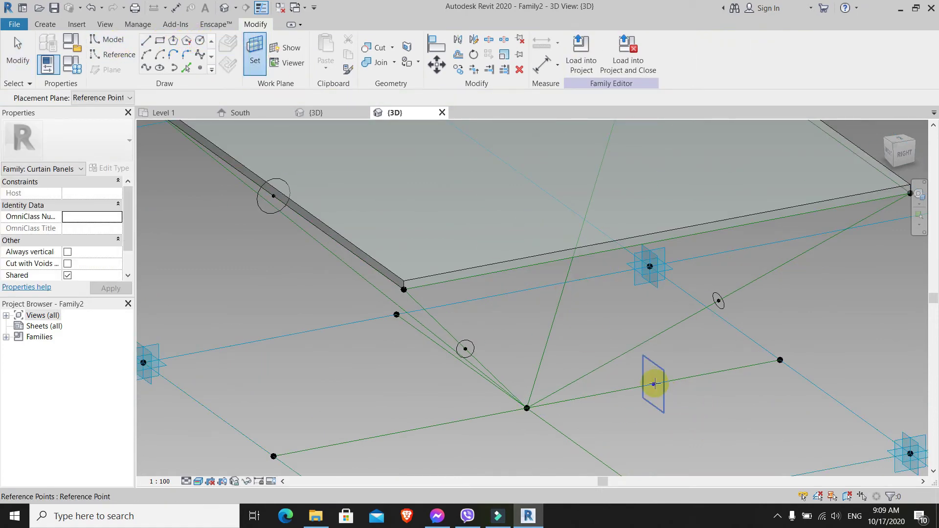
click(653, 384)
click(654, 384)
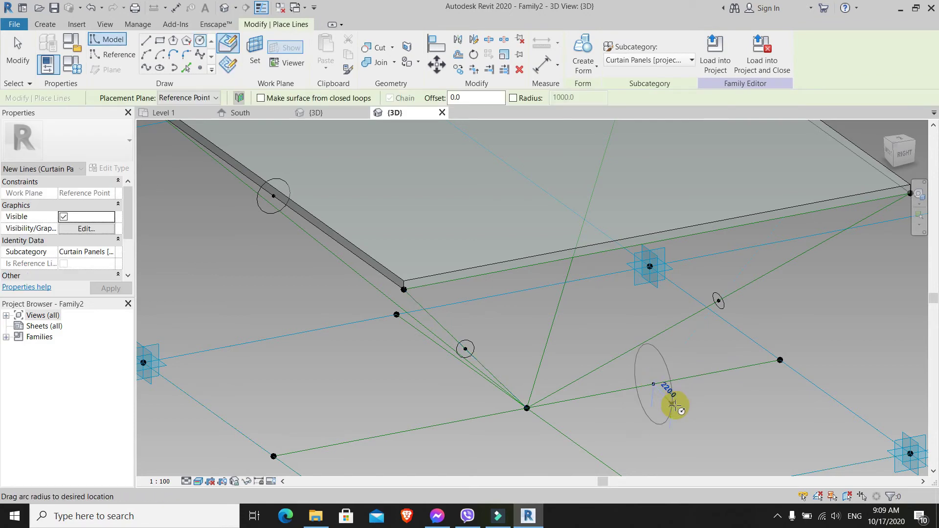
key(Return)
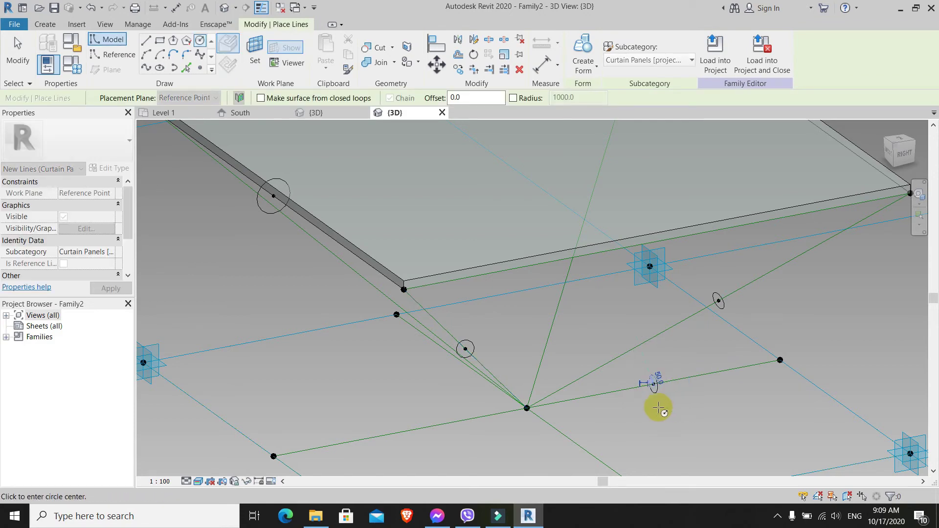
key(Escape)
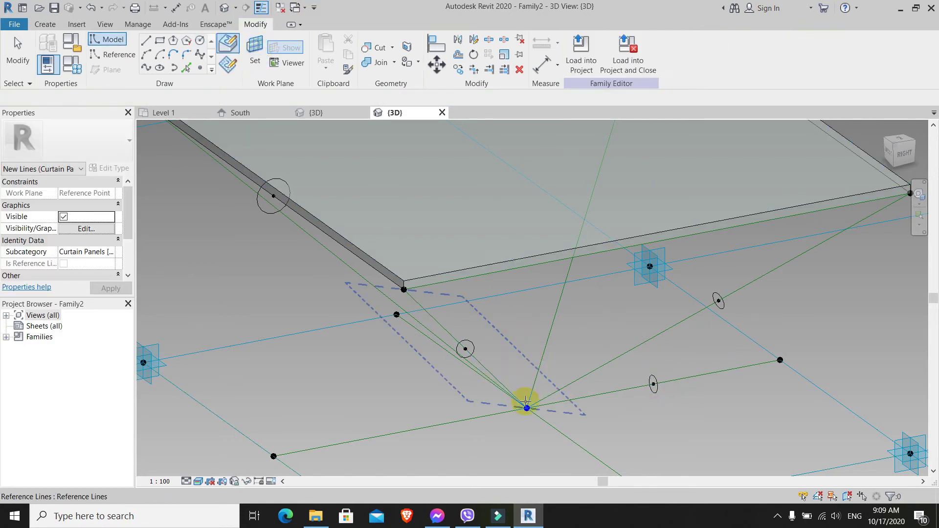
- Draw a radius-150 circle centred on the lower truss node
key(Return)
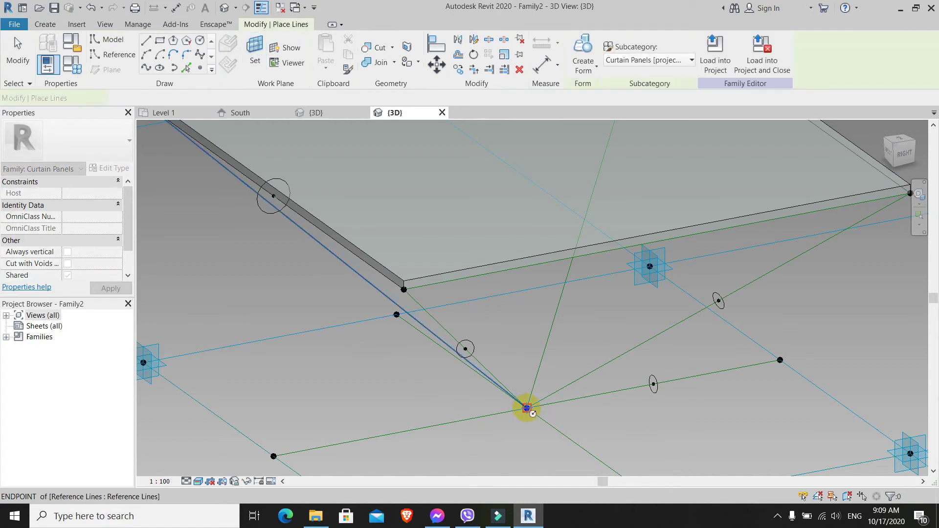
click(527, 408)
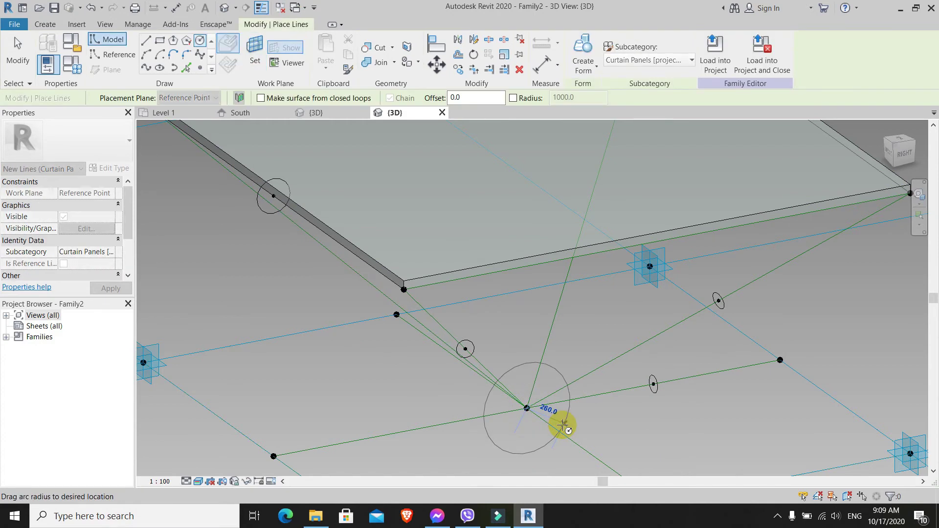
key(Return)
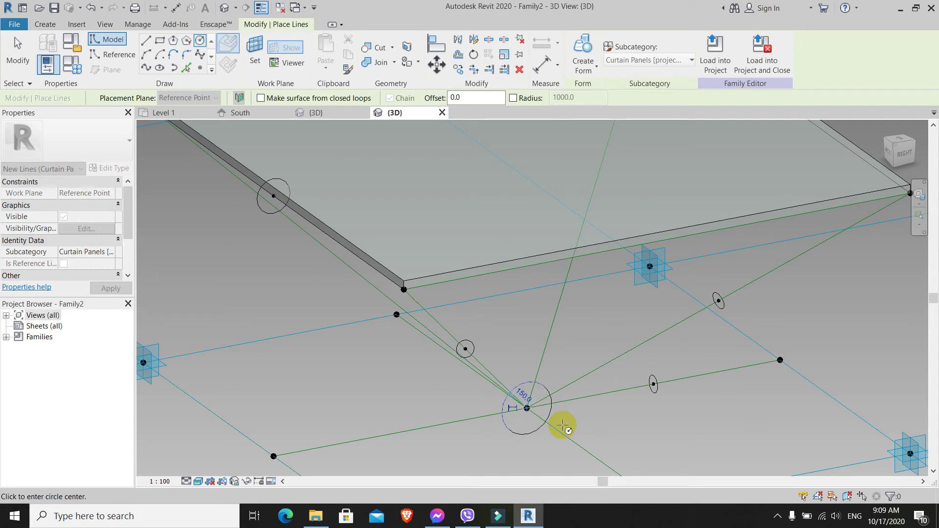
key(Escape)
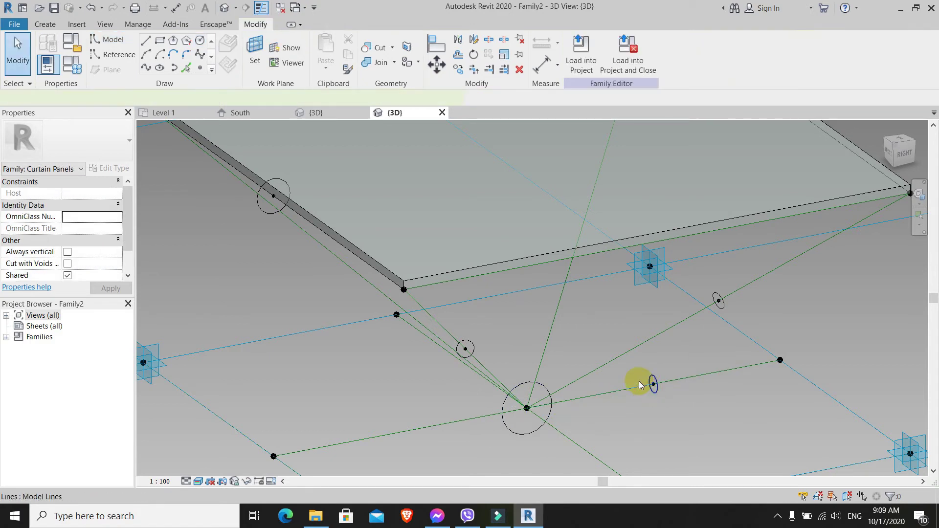
- Enlarge the small midpoint circle's radius to 150
click(650, 384)
click(658, 377)
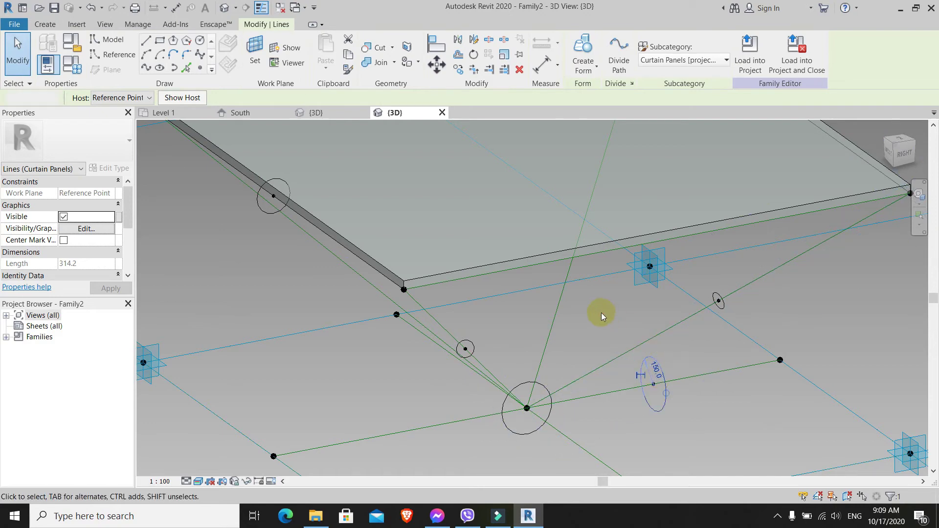
key(Escape)
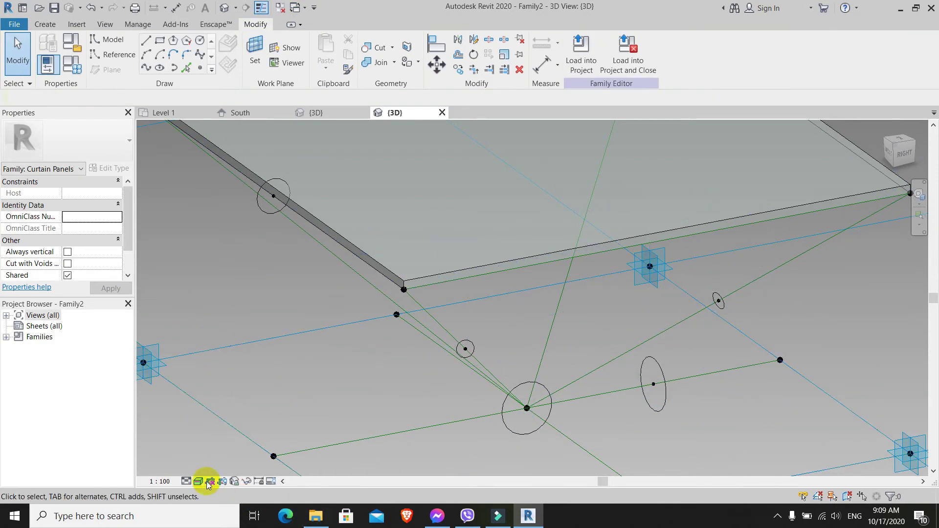
- Switch the 3D view to Realistic style and orbit to look down on the panel
click(204, 484)
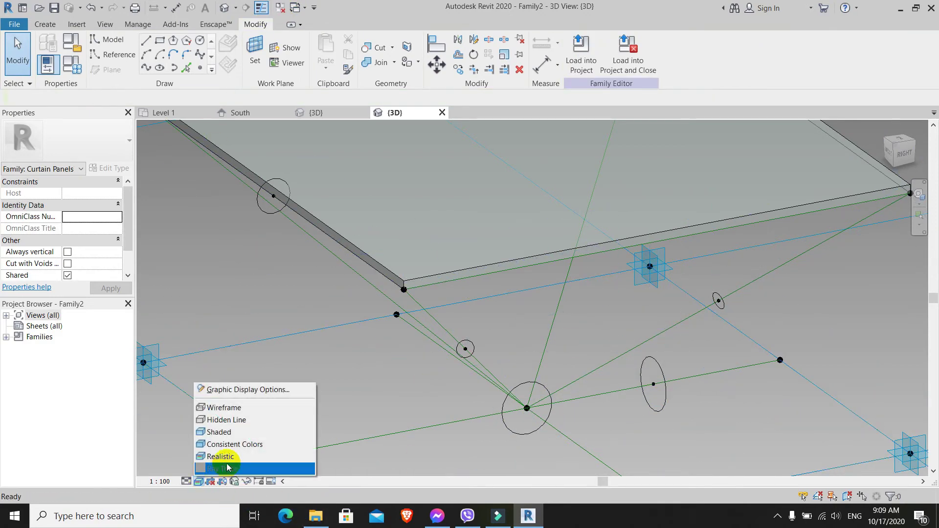
click(222, 455)
scroll(337, 374, down, 5)
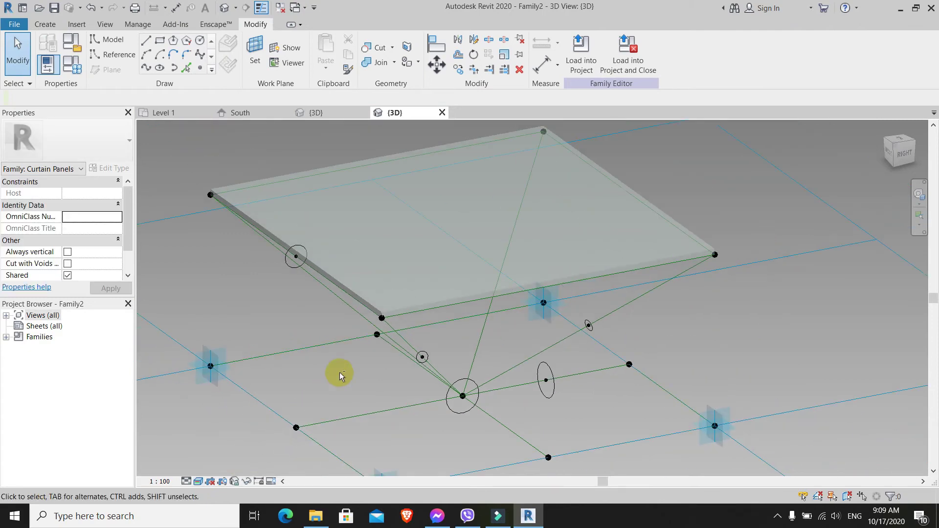
shift+middle_drag(339, 372, 497, 294)
shift+middle_drag(522, 334, 520, 360)
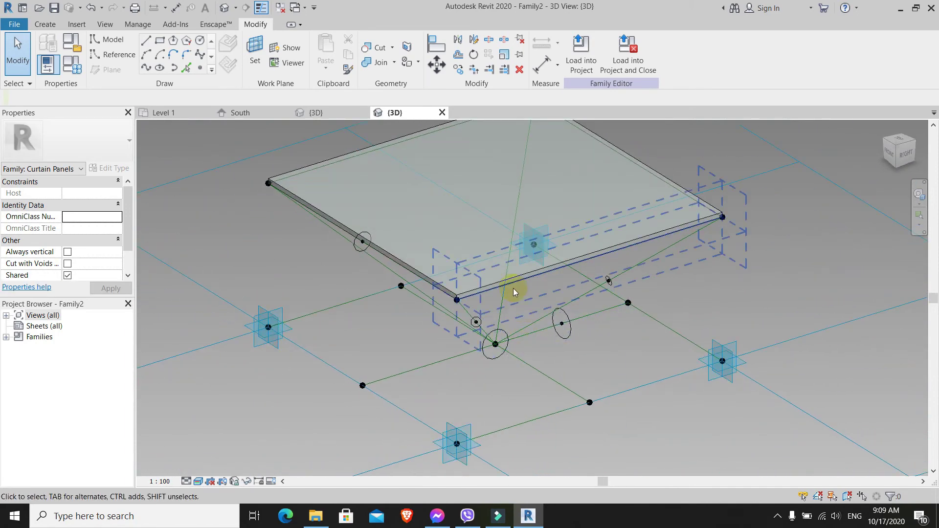
shift+middle_drag(511, 289, 556, 281)
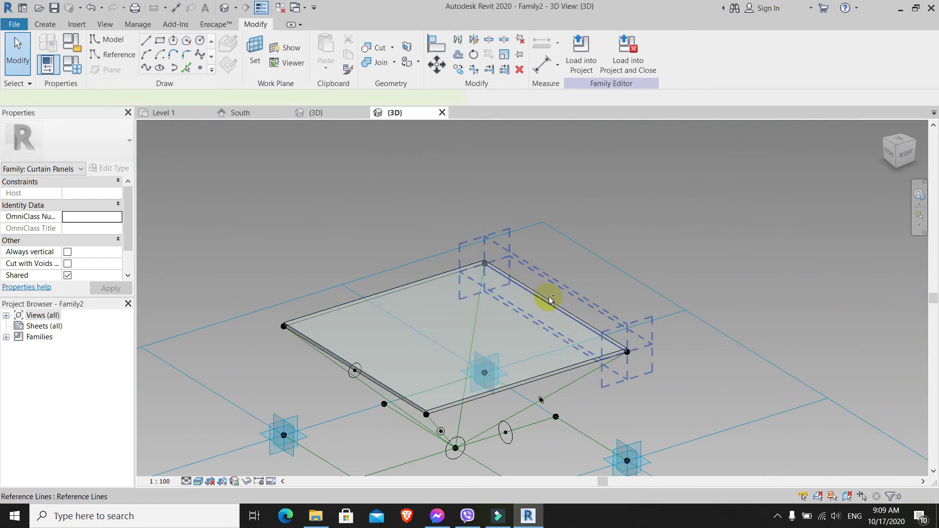
- Select the panel's top edge lines and the circle profile to sweep a tubular frame
click(548, 297)
ctrl+click(300, 332)
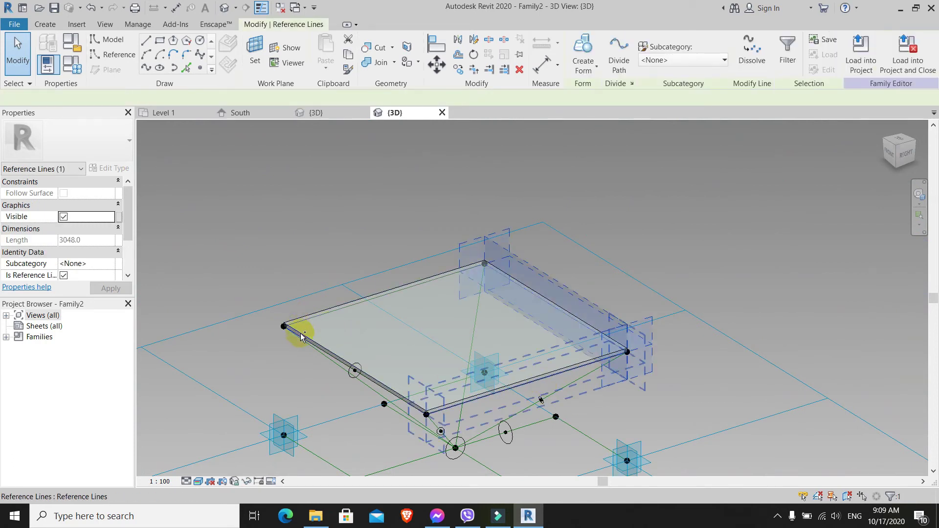
ctrl+click(329, 319)
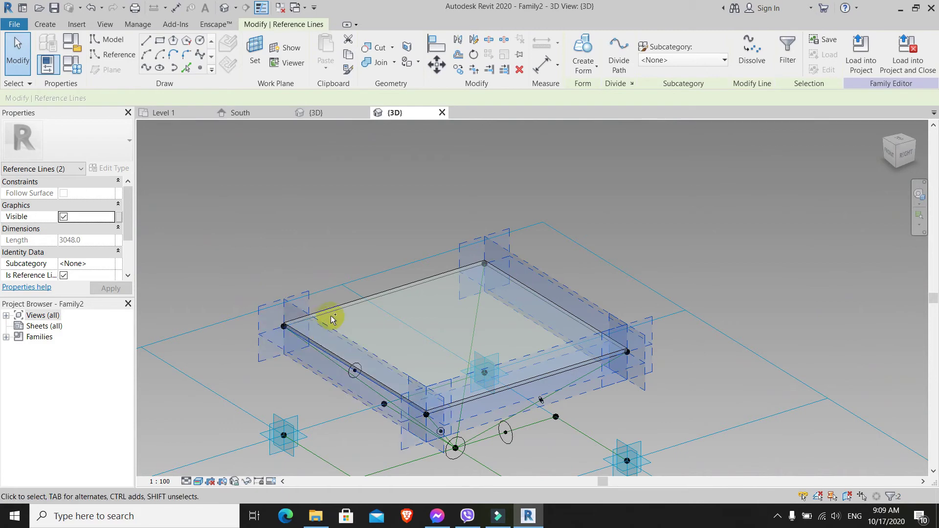
ctrl+click(354, 299)
ctrl+click(355, 368)
scroll(355, 368, up, 5)
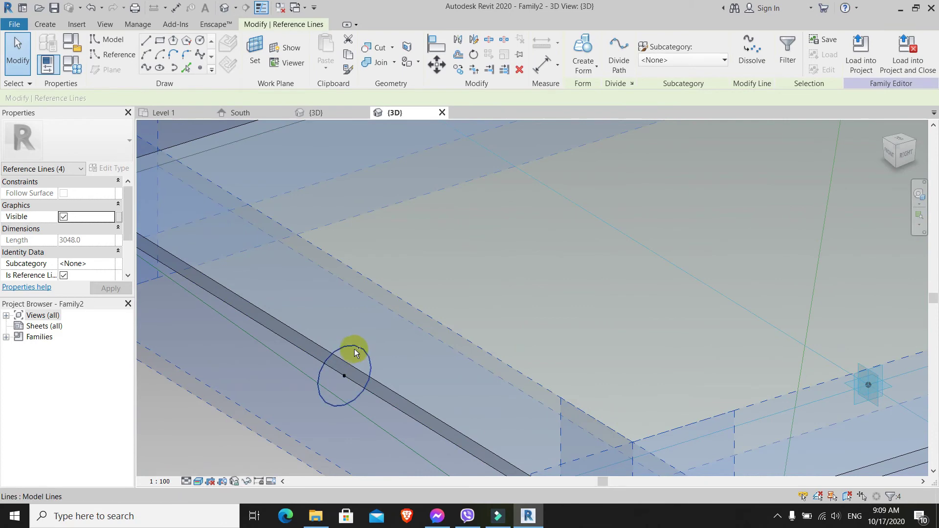
ctrl+click(541, 134)
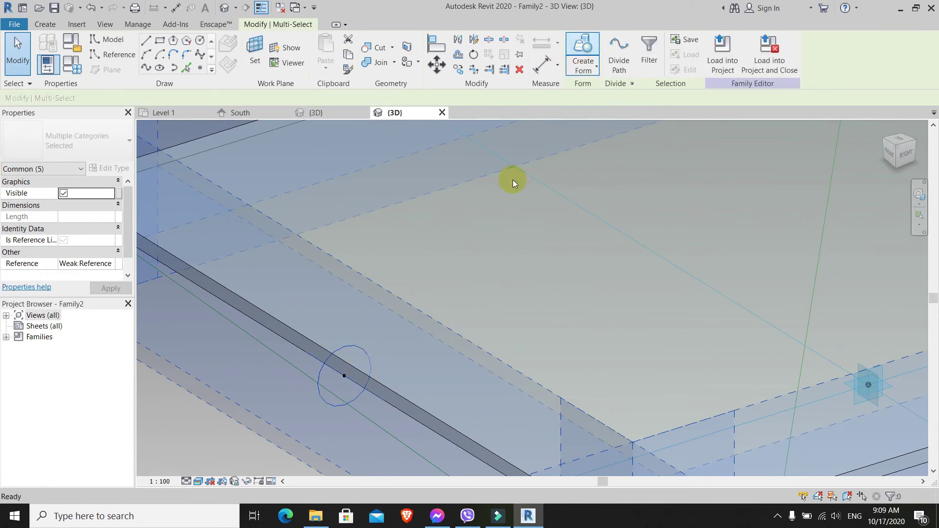
scroll(492, 253, down, 8)
- Sweep the midpoint circle along the lower chord line into a cylinder
key(Escape)
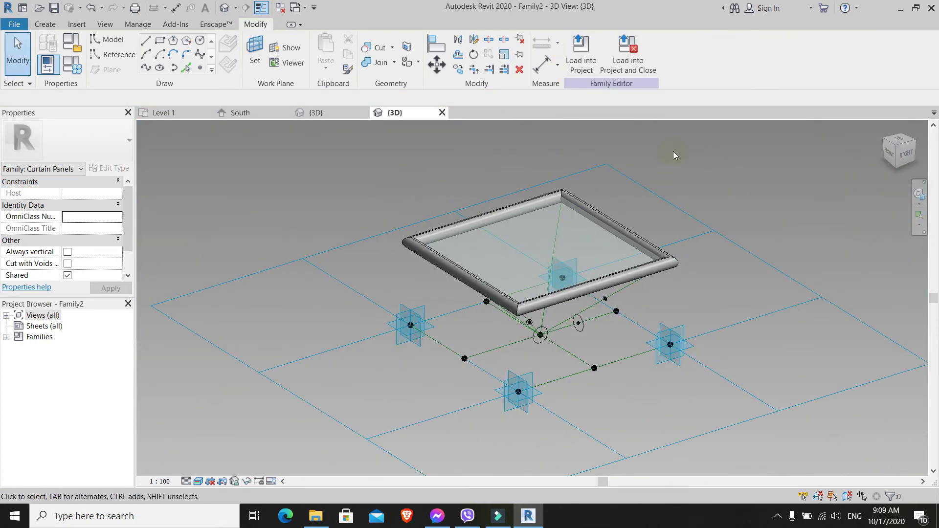
shift+middle_drag(673, 155, 618, 296)
scroll(562, 310, up, 5)
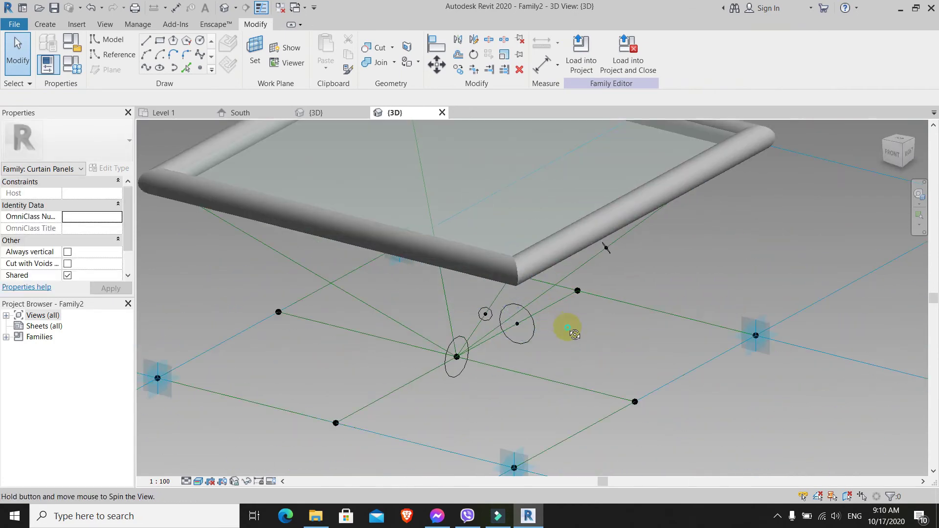
shift+middle_drag(575, 334, 564, 342)
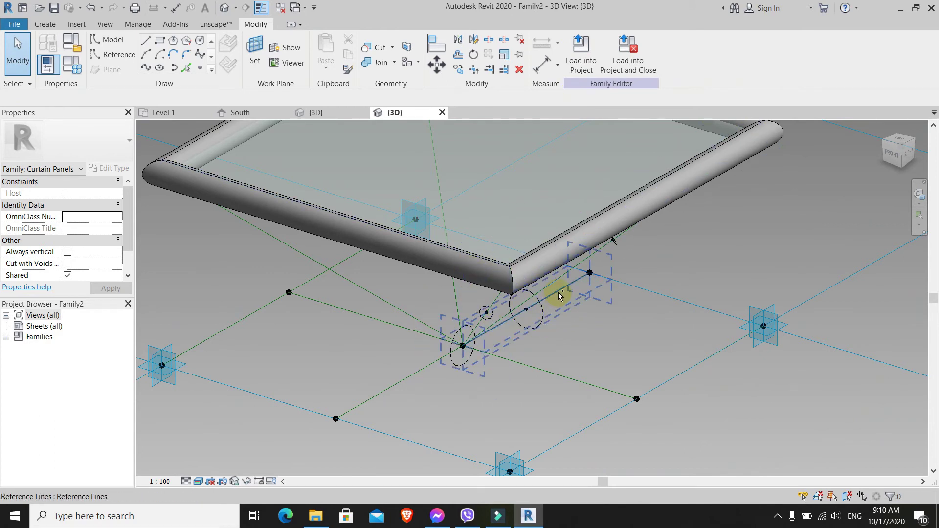
click(400, 393)
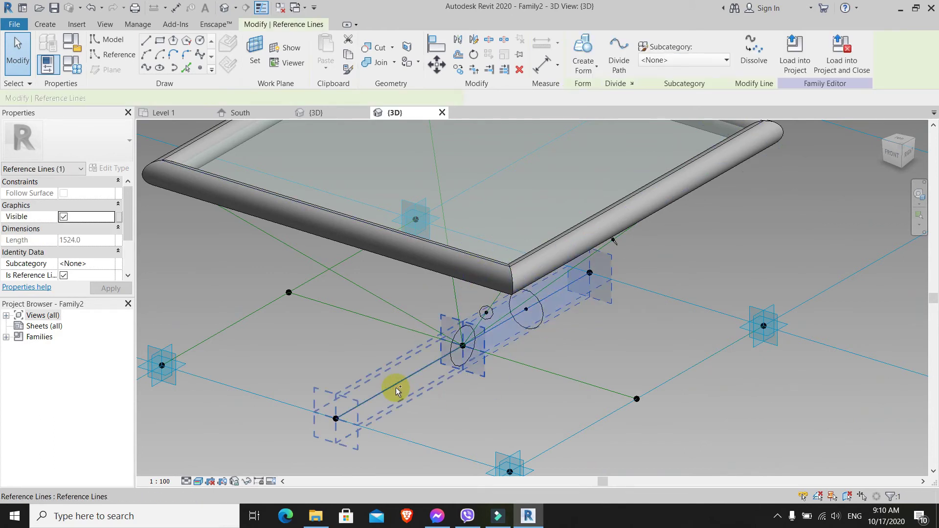
ctrl+click(544, 314)
click(583, 49)
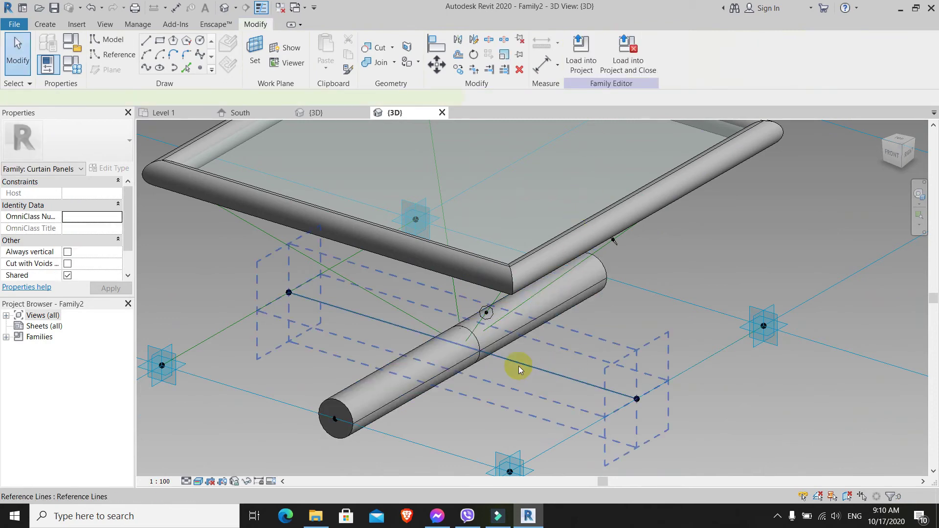
- In wireframe, build a solid form from the other lower line and the node circle
click(469, 343)
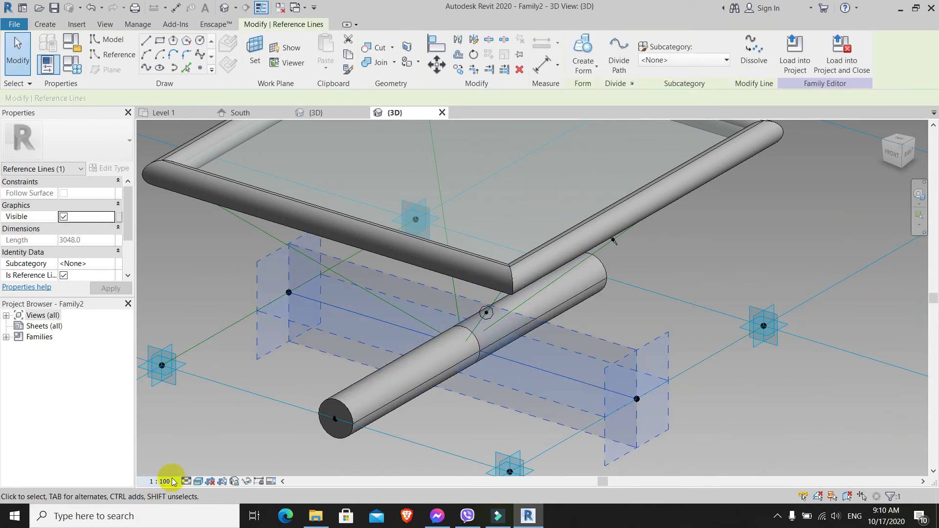
click(200, 480)
click(323, 404)
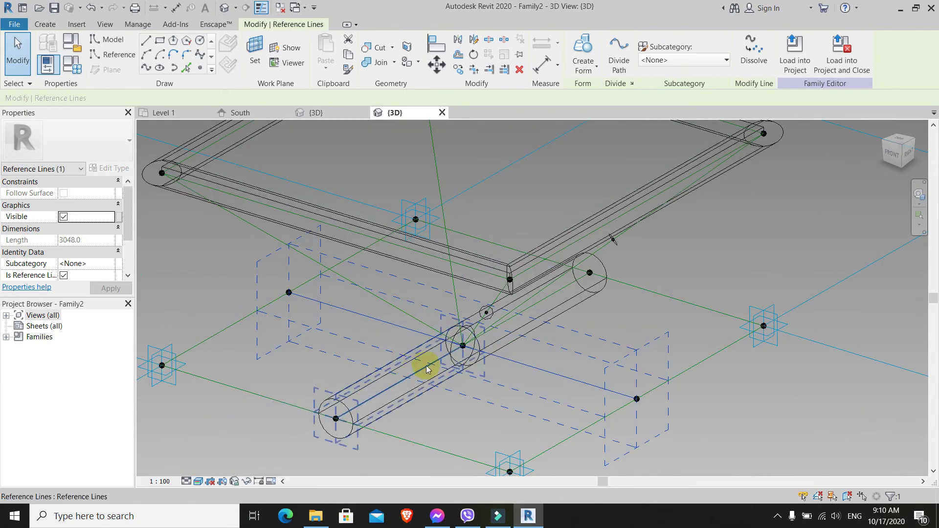
scroll(465, 342, up, 5)
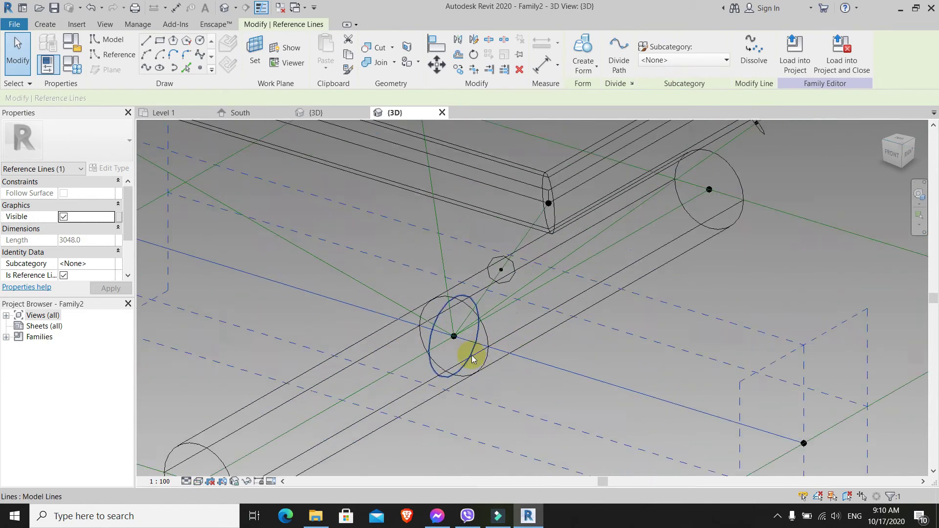
ctrl+click(411, 332)
click(586, 40)
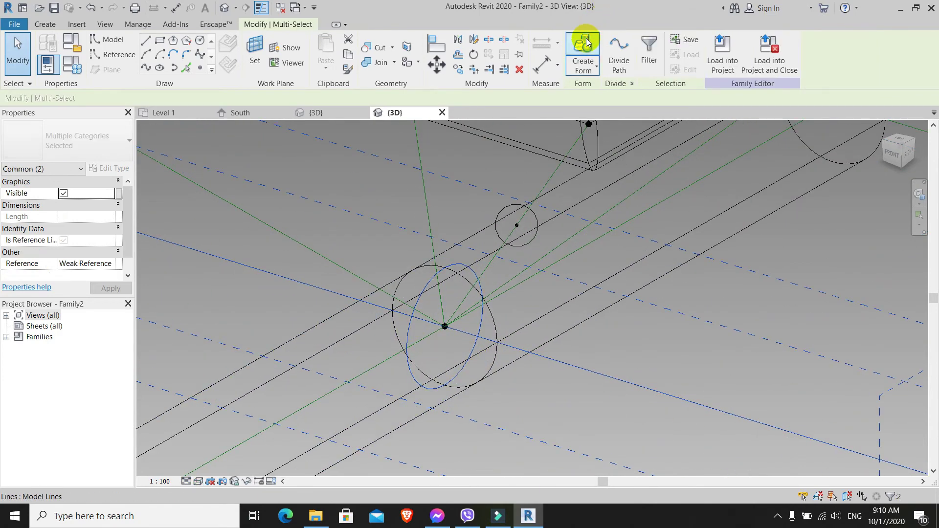
scroll(571, 325, down, 5)
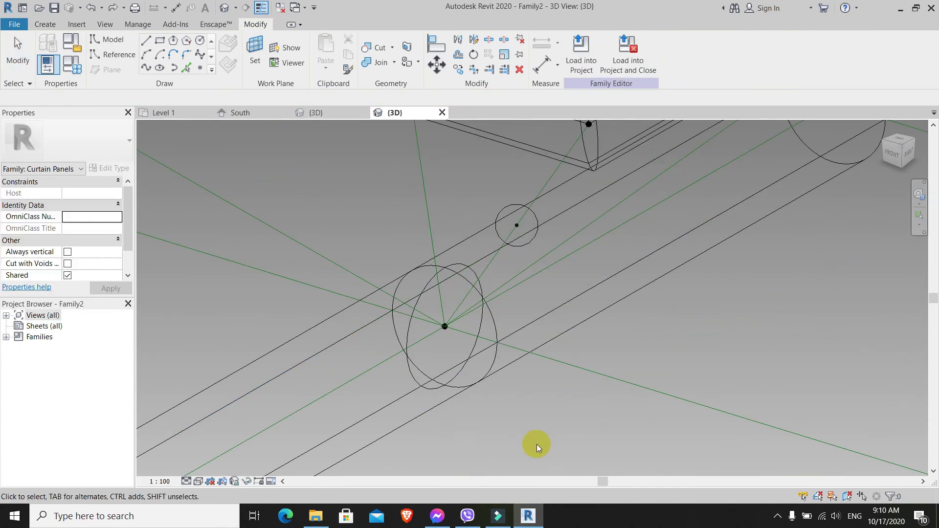
scroll(538, 350, down, 5)
- Create a solid pipe along the lower reference line
click(520, 357)
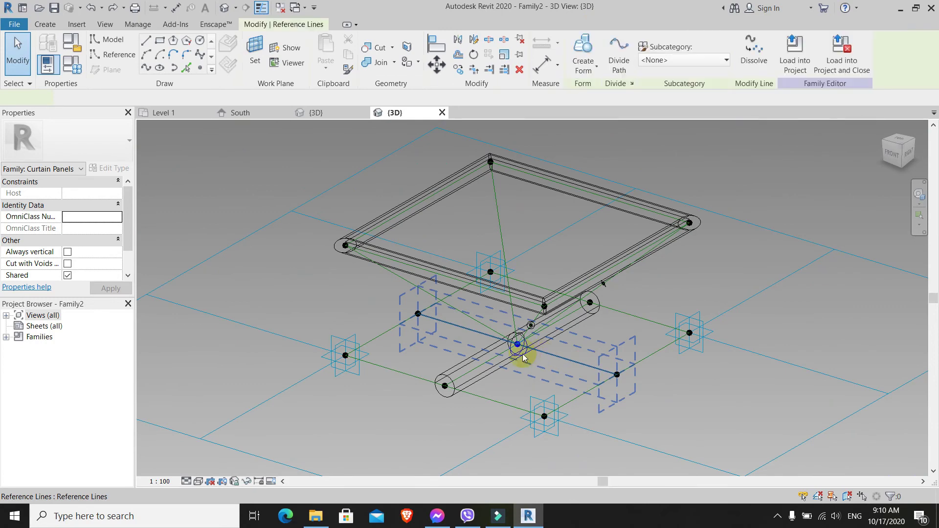
scroll(520, 357, up, 4)
click(460, 327)
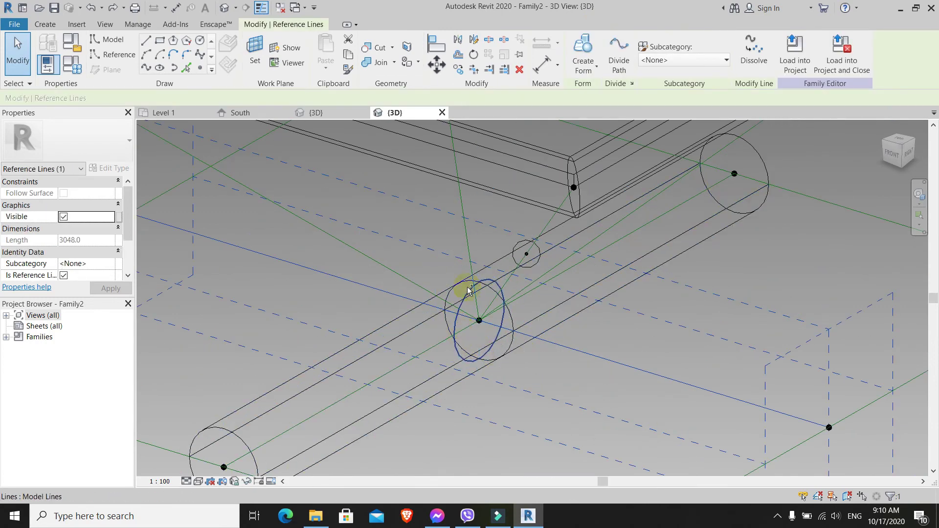
click(590, 41)
click(577, 228)
click(392, 375)
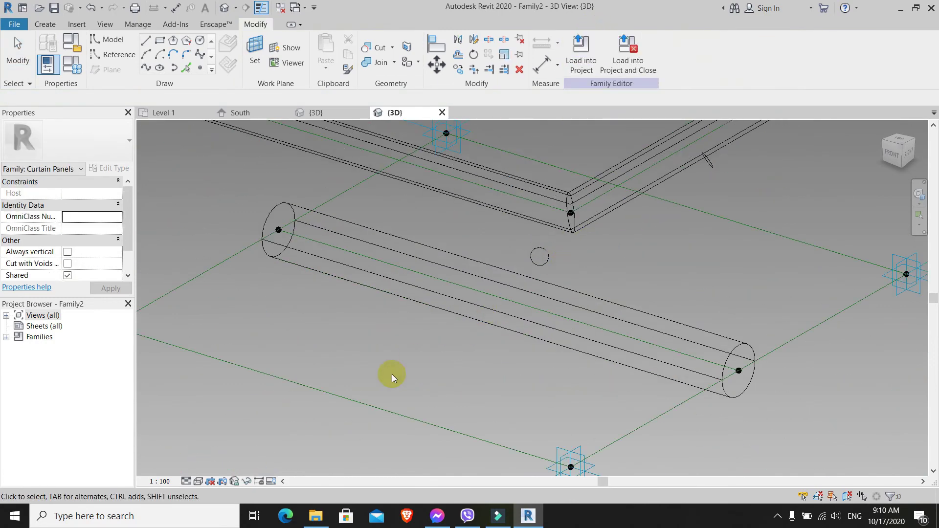
scroll(323, 390, down, 4)
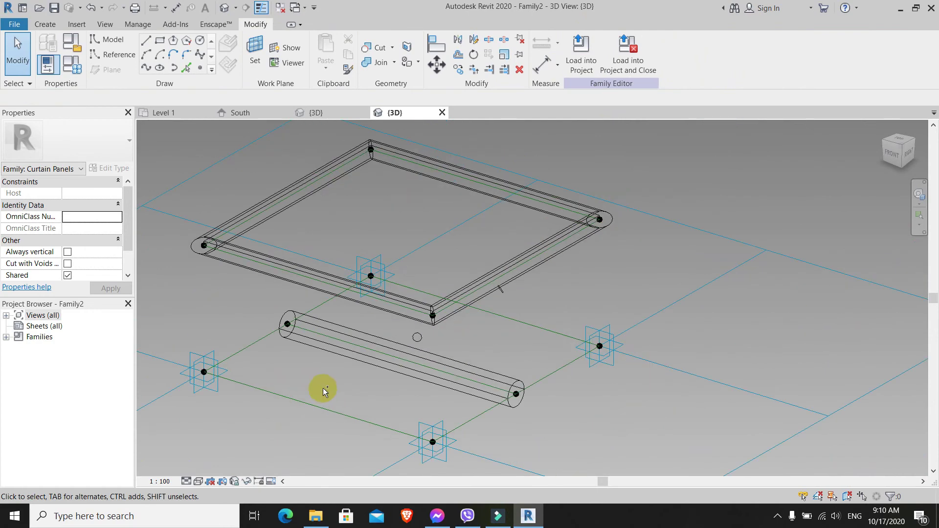
scroll(322, 389, up, 5)
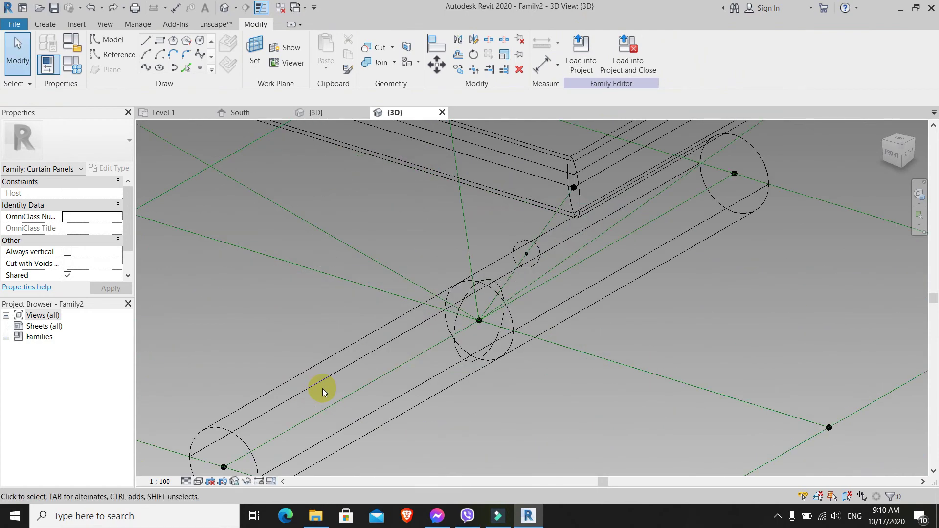
- Show the model Shaded and pick a point on the green reference line
click(201, 483)
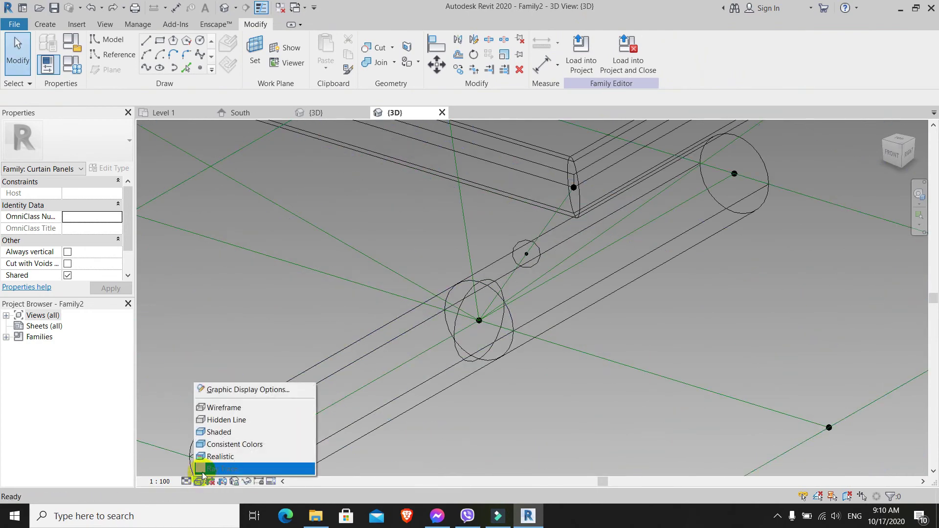
click(215, 454)
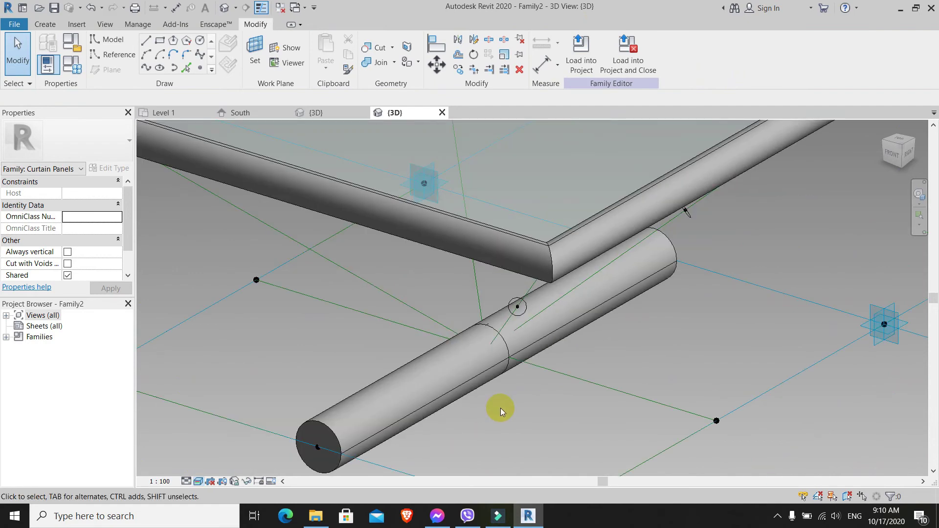
click(620, 392)
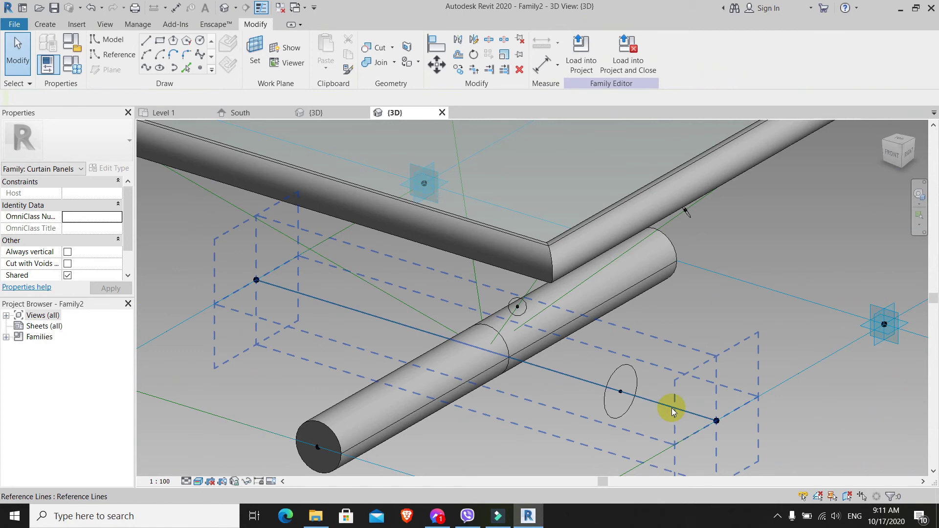
- Create the second pipe crossing the first beneath the frame
click(656, 356)
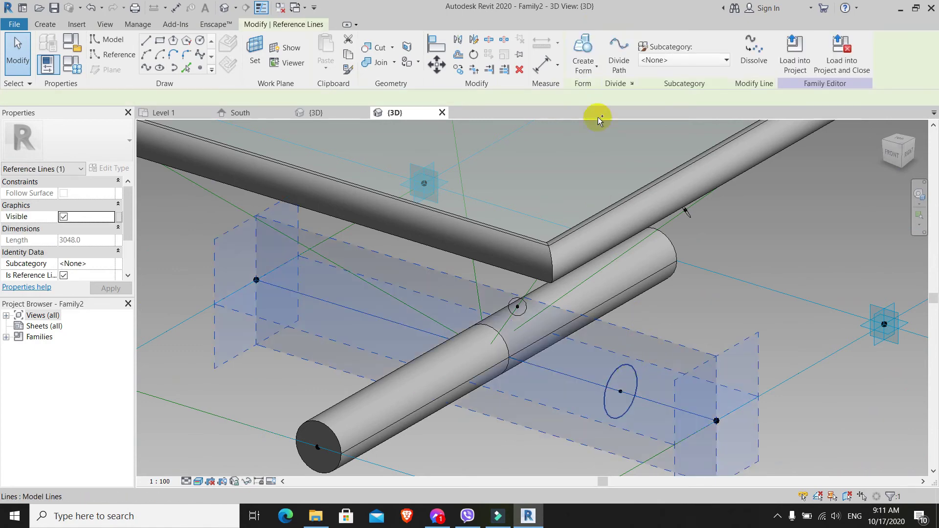
click(753, 206)
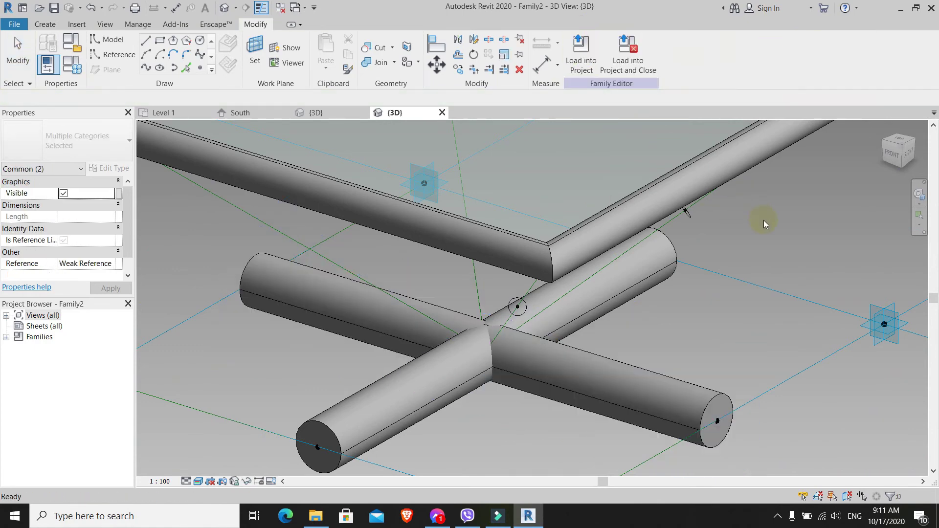
shift+middle_drag(764, 220, 717, 407)
scroll(614, 321, up, 5)
shift+middle_drag(614, 321, 560, 218)
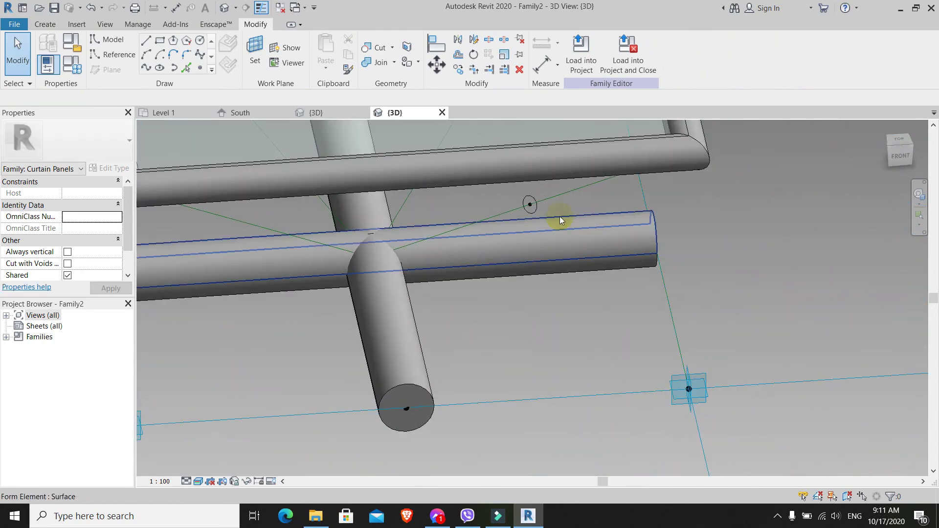
- Build a diagonal strut form from two diagonal reference lines and the profile circle
click(404, 232)
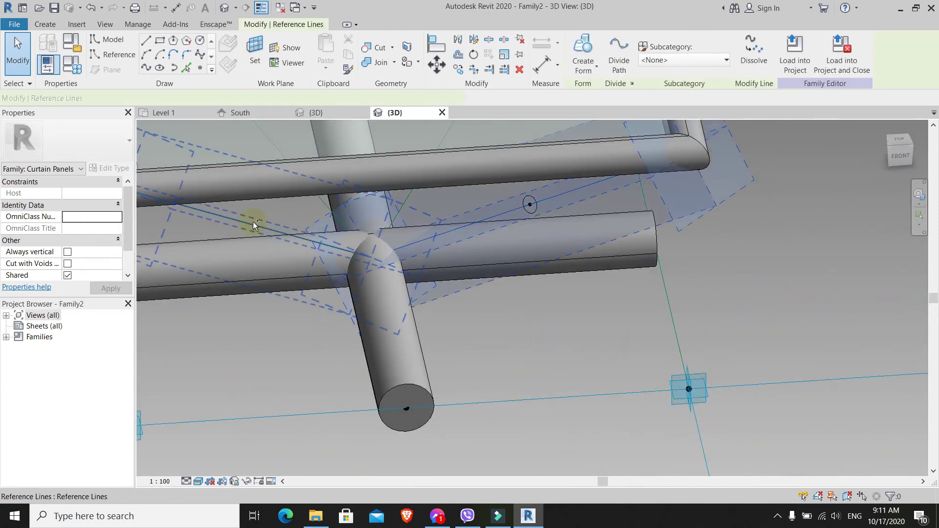
ctrl+click(532, 202)
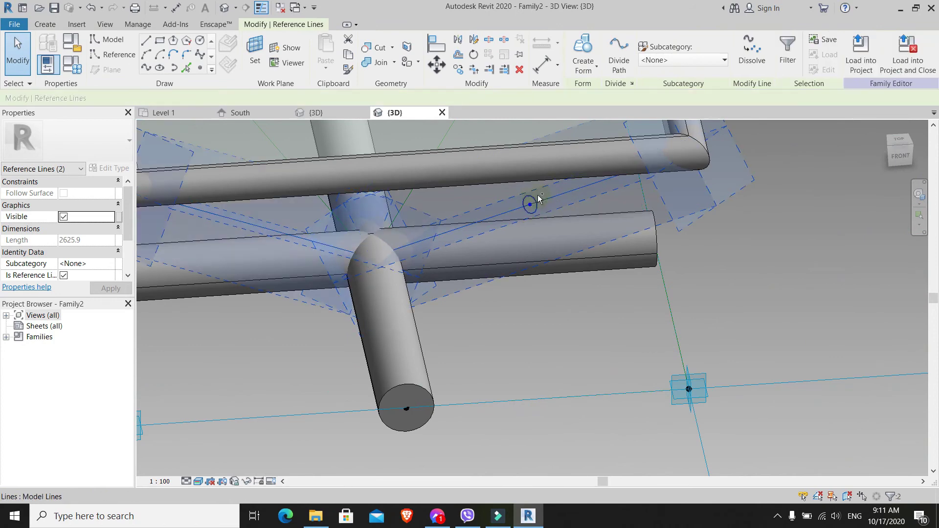
scroll(538, 208, up, 3)
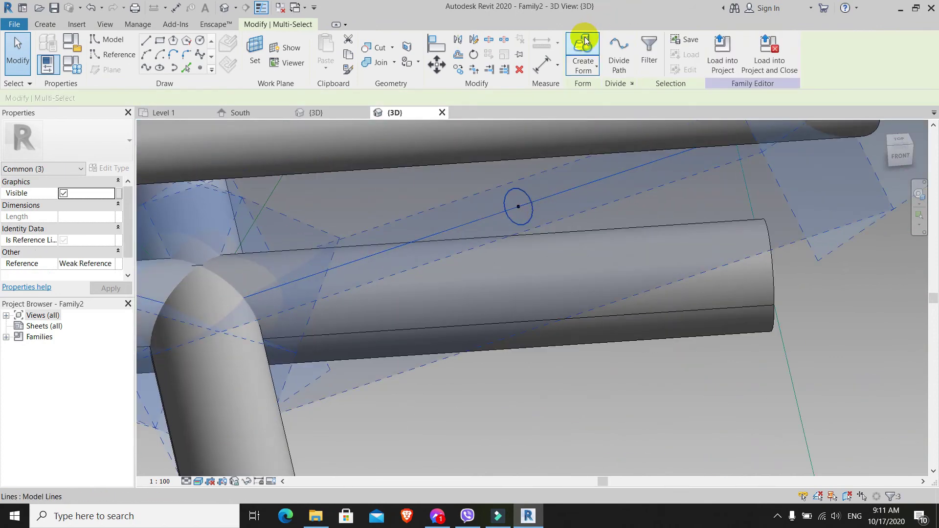
scroll(612, 293, down, 5)
shift+middle_drag(729, 281, 452, 201)
click(704, 381)
scroll(717, 388, up, 2)
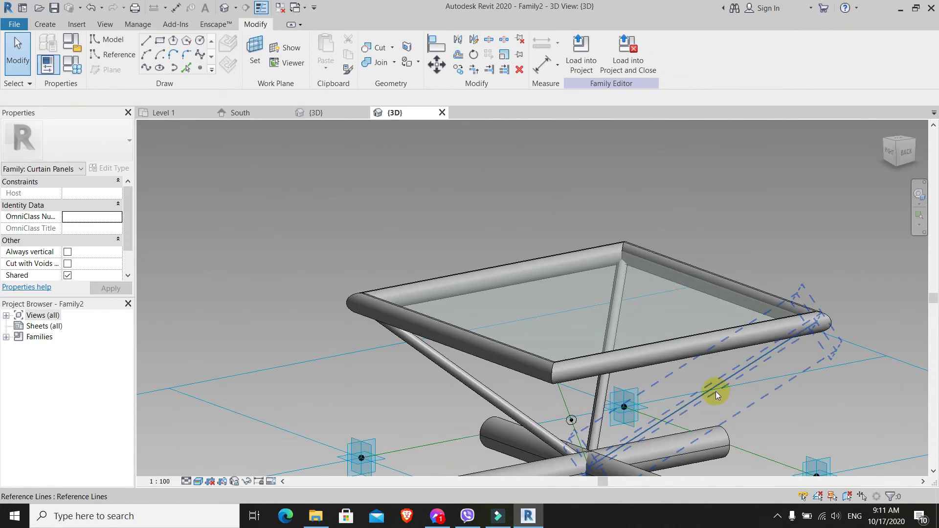
click(567, 399)
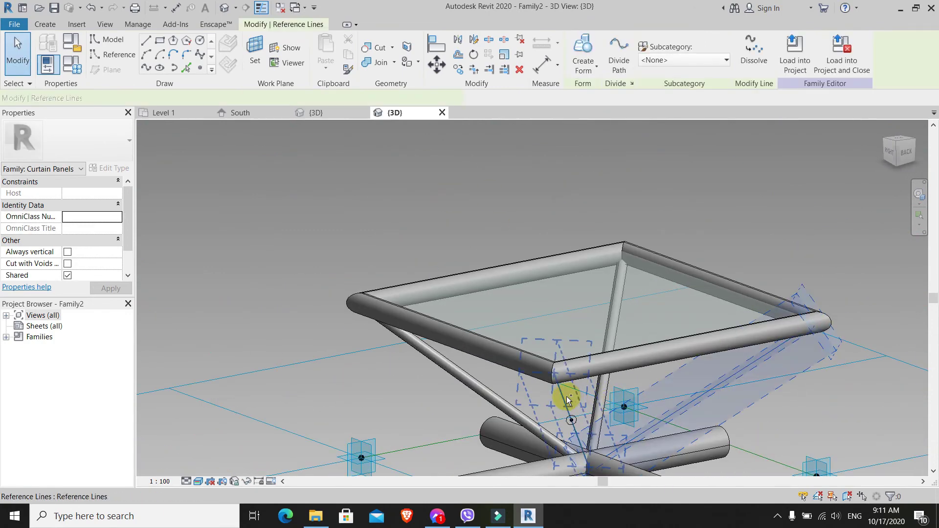
ctrl+click(579, 423)
scroll(578, 422, up, 3)
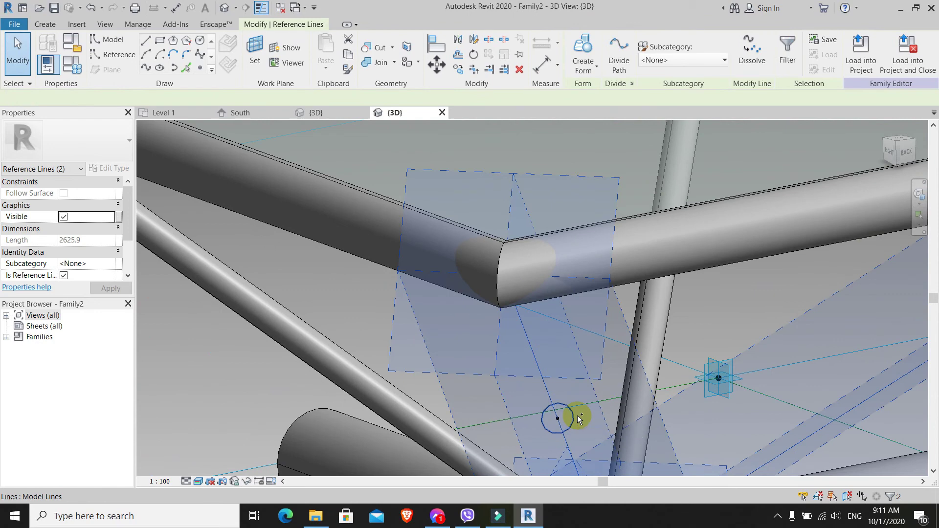
ctrl+click(574, 418)
click(583, 53)
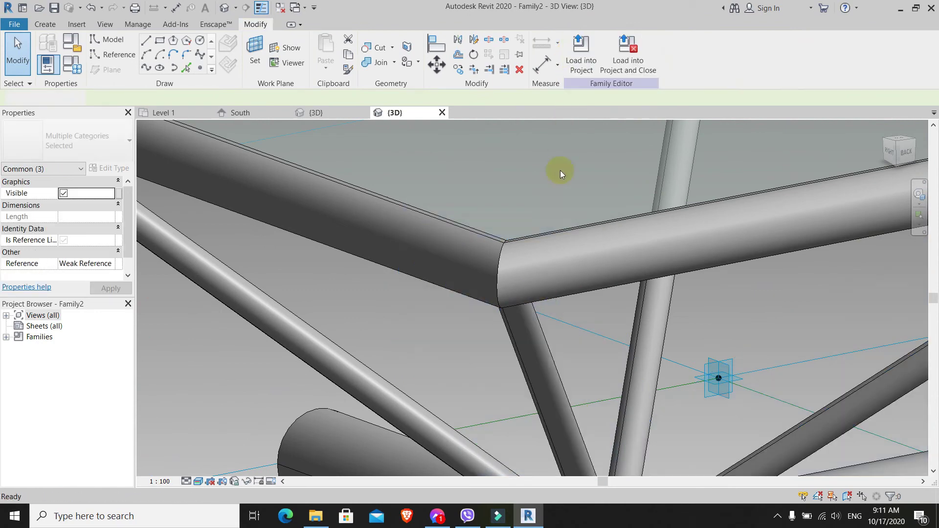
scroll(560, 174, down, 5)
shift+middle_drag(561, 244, 558, 314)
- Inspect the finished hopper-shaped panel, then load Family2 into Project5
key(Escape)
shift+middle_drag(639, 292, 647, 362)
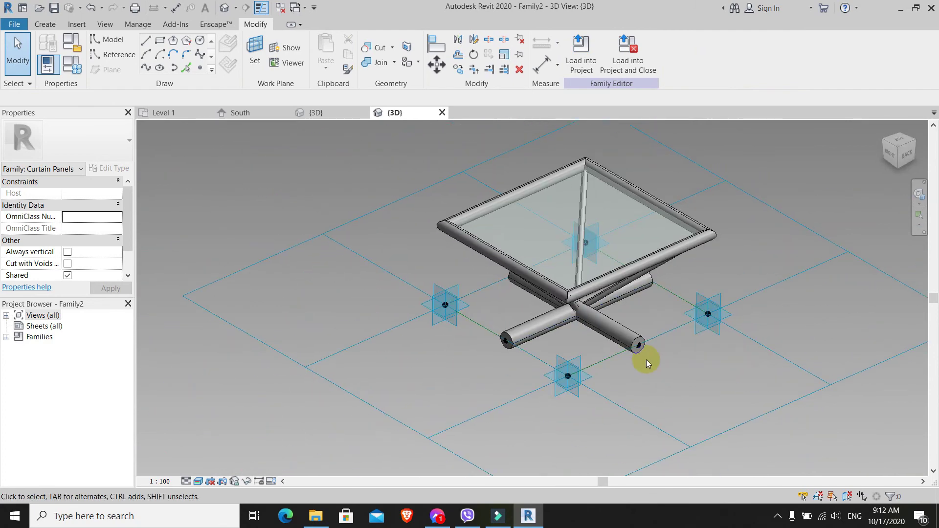
mouse_move(743, 389)
shift+middle_down()
mouse_move(713, 309)
mouse_move(747, 386)
mouse_move(749, 397)
mouse_move(741, 394)
shift+middle_up()
shift+middle_drag(670, 372, 654, 384)
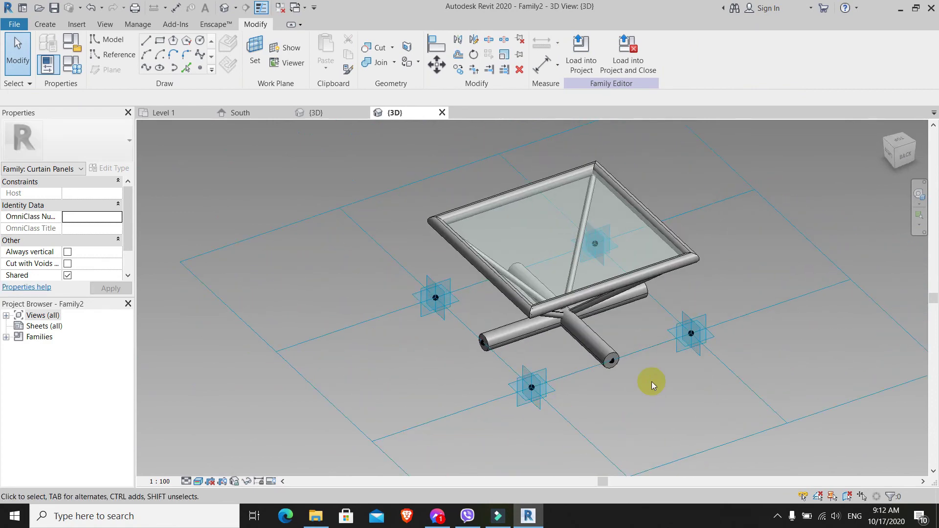
click(579, 46)
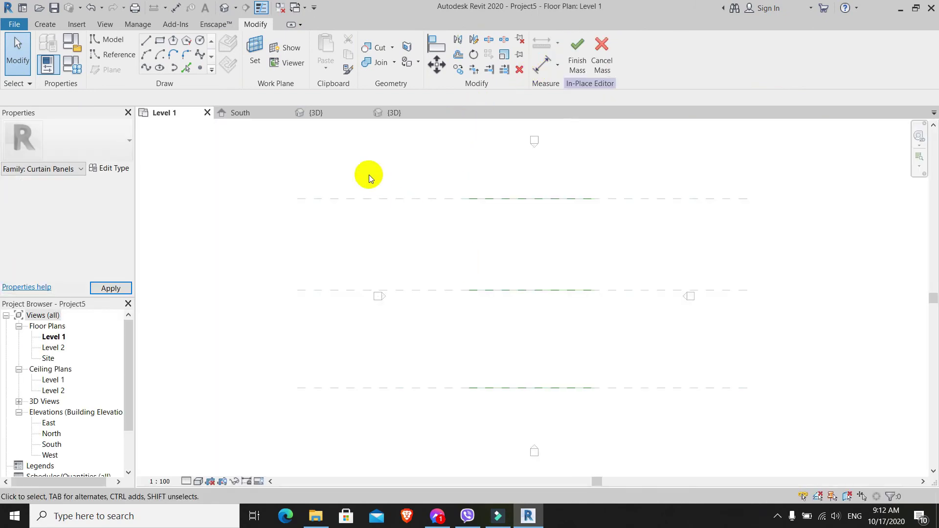
- In the {3D} view, set the divided roof surface's pattern to Family2
click(336, 113)
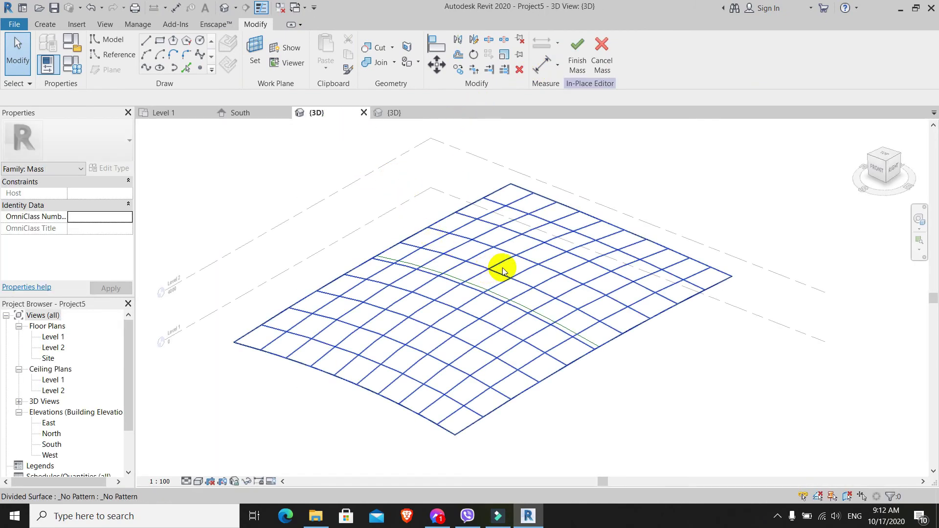
click(530, 286)
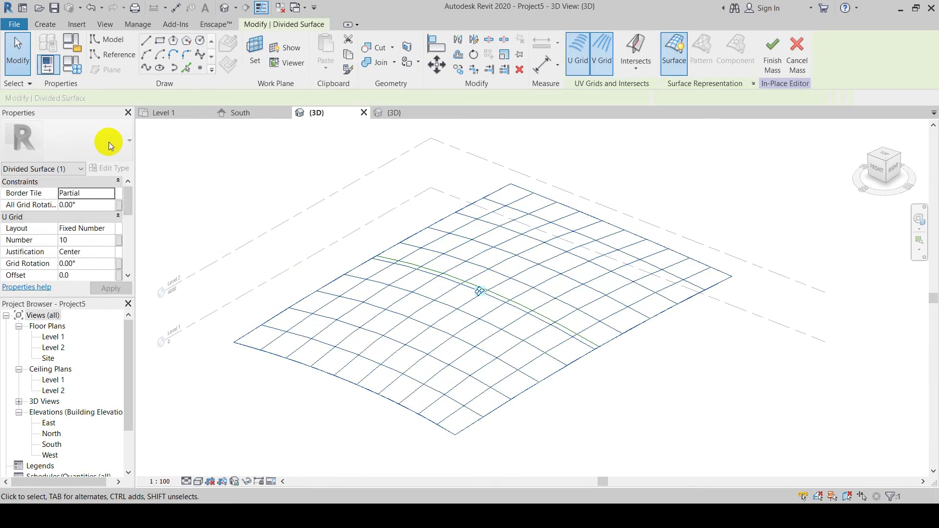
click(54, 135)
scroll(62, 374, down, 1)
scroll(62, 374, down, 1)
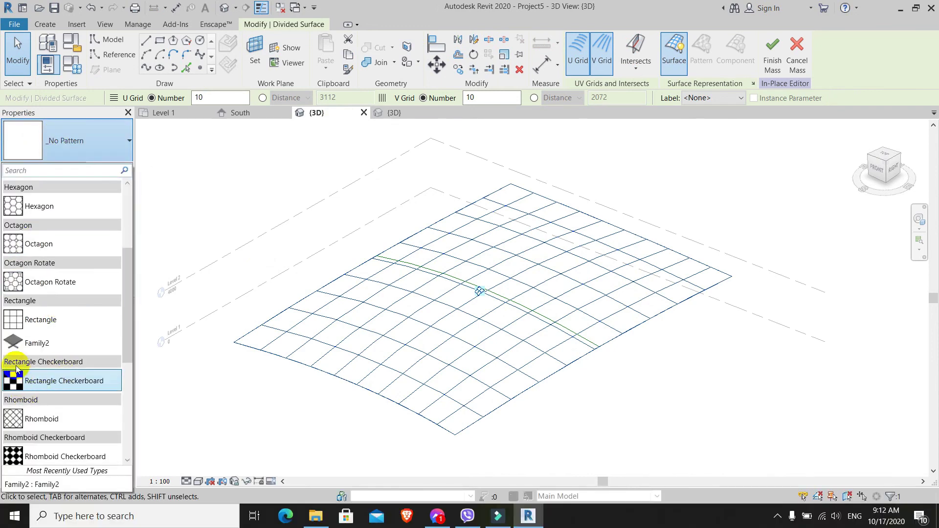
click(27, 345)
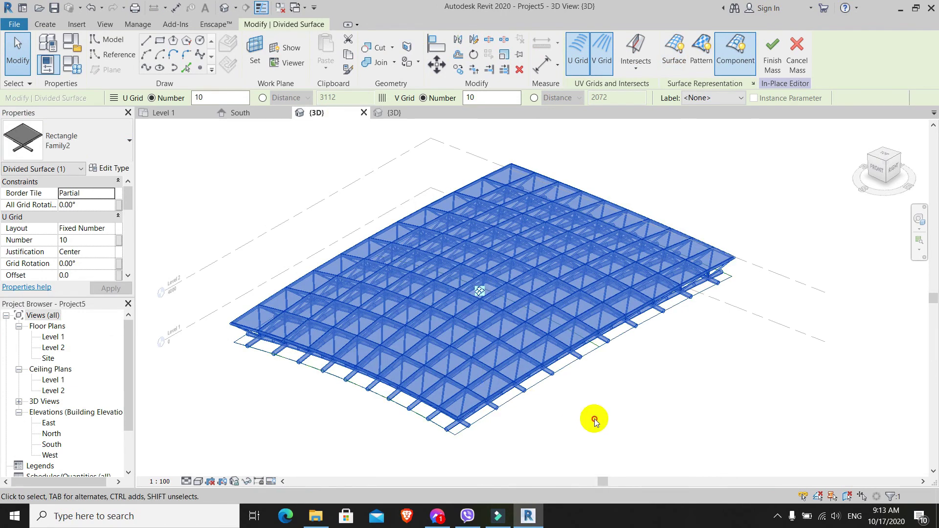
click(594, 419)
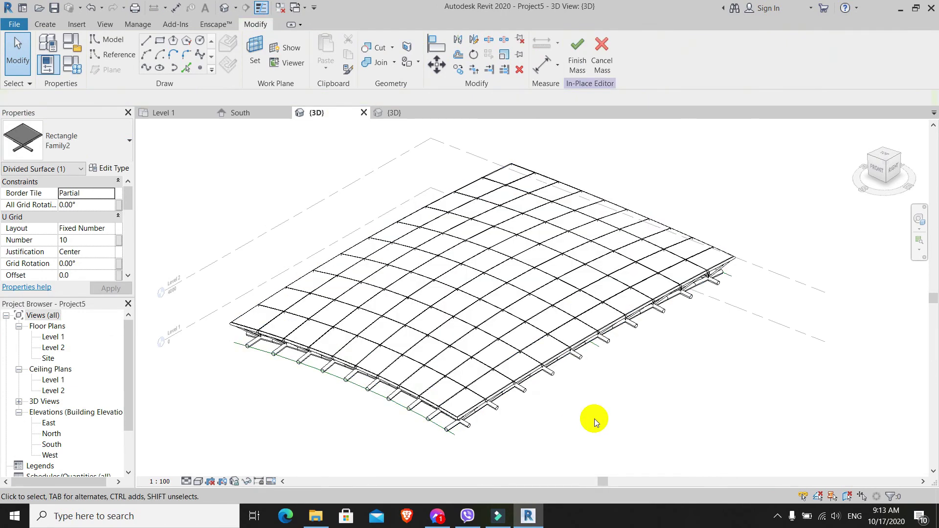
click(198, 481)
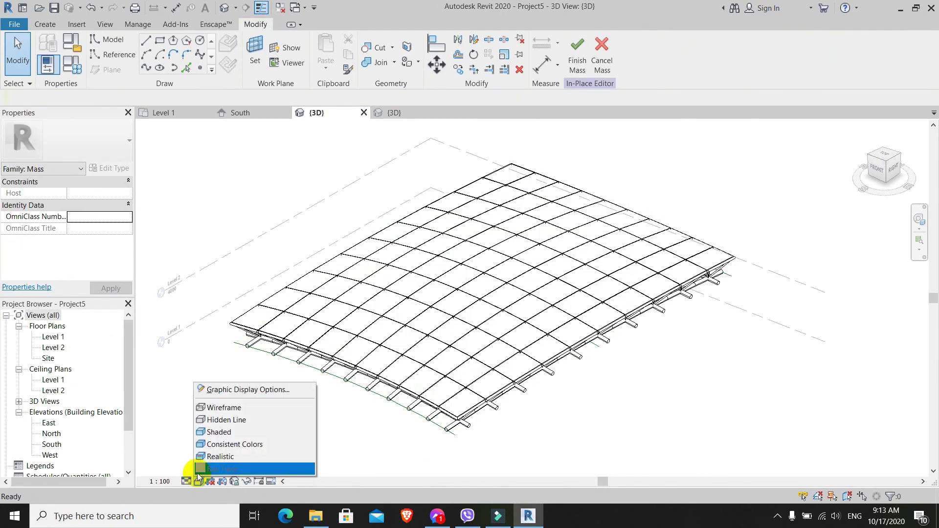
- Render the roof in Realistic style and orbit it to view from several angles
click(220, 459)
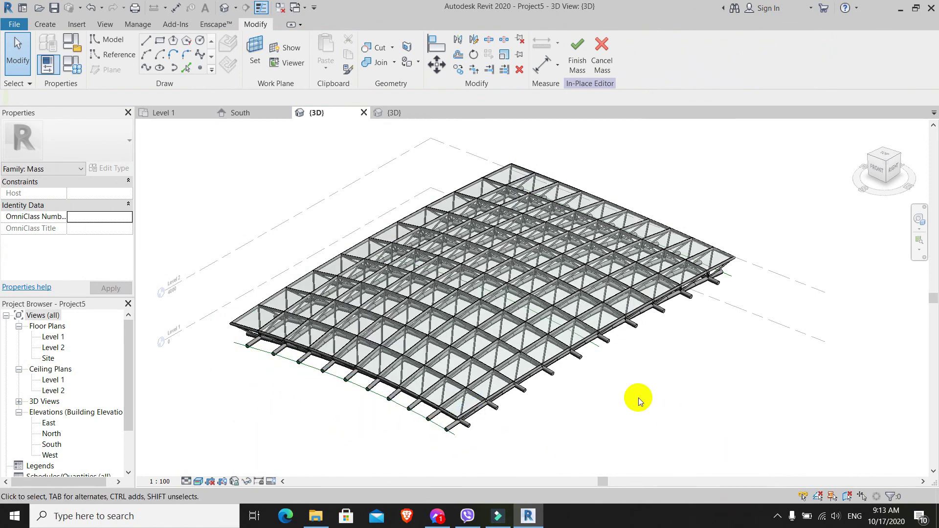
click(559, 289)
scroll(592, 342, up, 2)
click(623, 427)
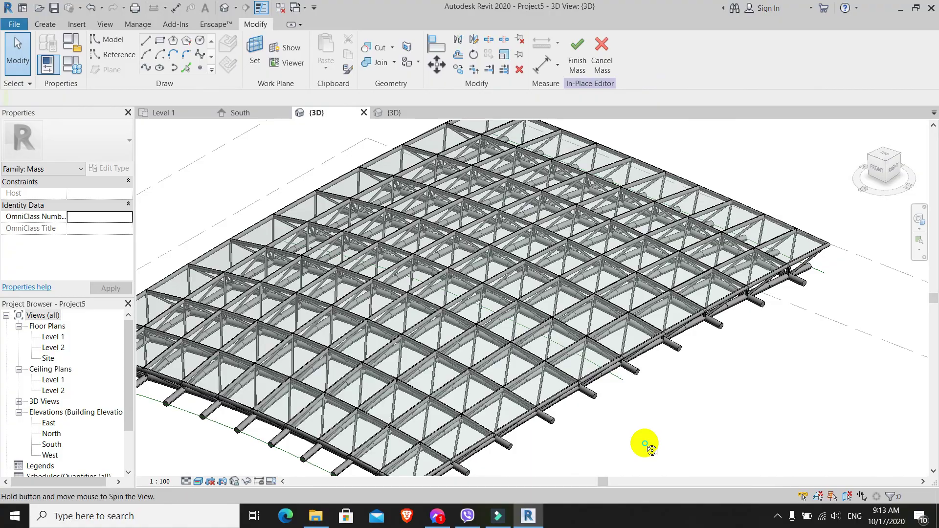
shift+middle_drag(645, 444, 581, 357)
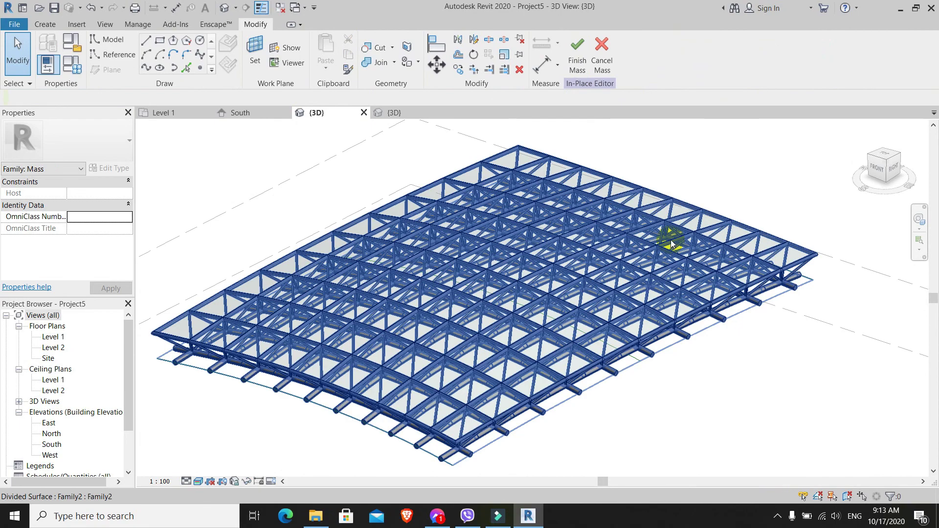
shift+middle_drag(672, 243, 713, 175)
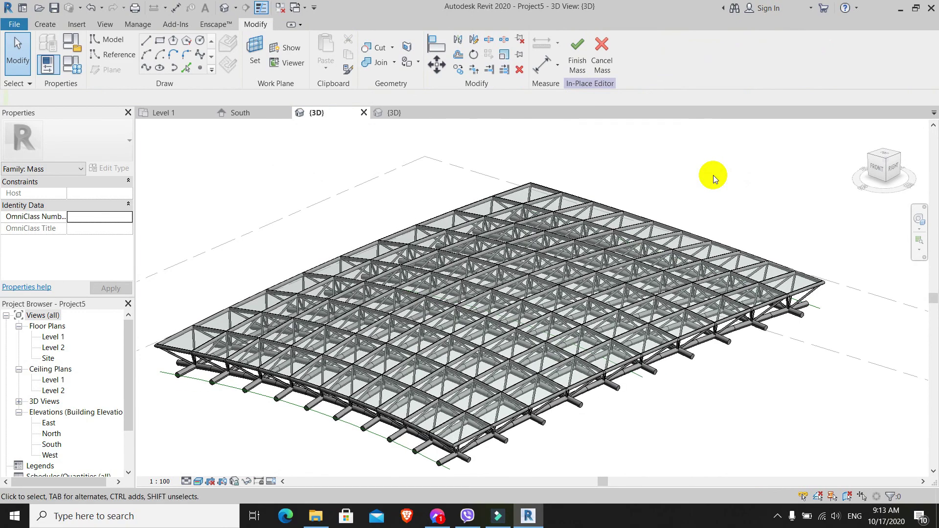